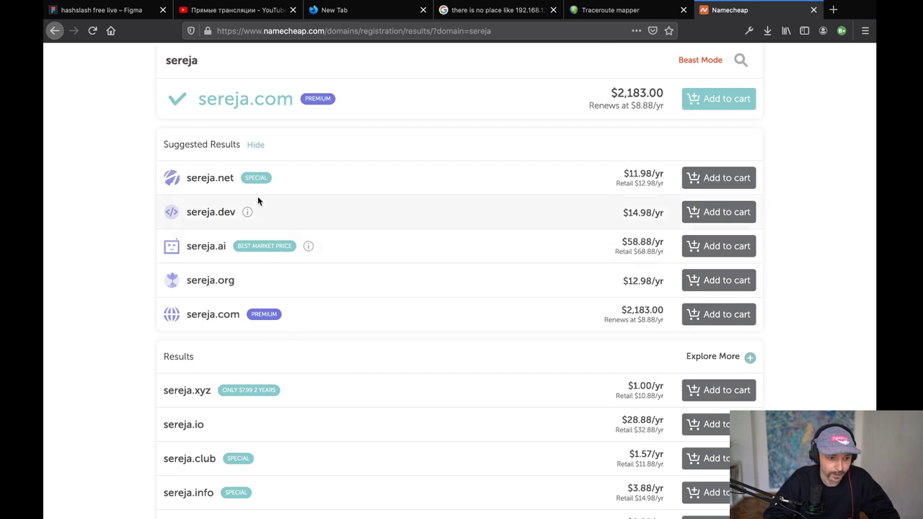
Examine the premium sereja.com offer and its price among the domain search results.
scroll(249, 178, up, 1)
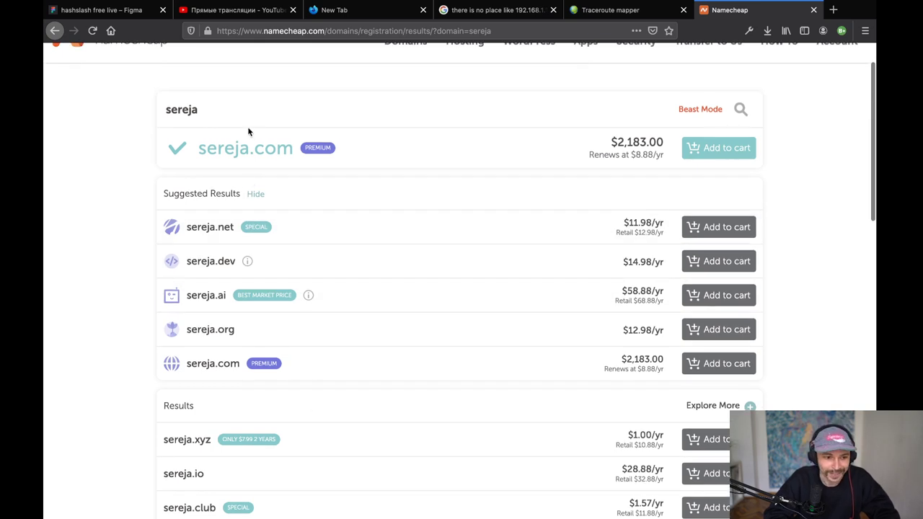
mouse_move(257, 149)
mouse_down()
mouse_move(292, 149)
mouse_move(240, 149)
mouse_up()
click(291, 150)
click(244, 149)
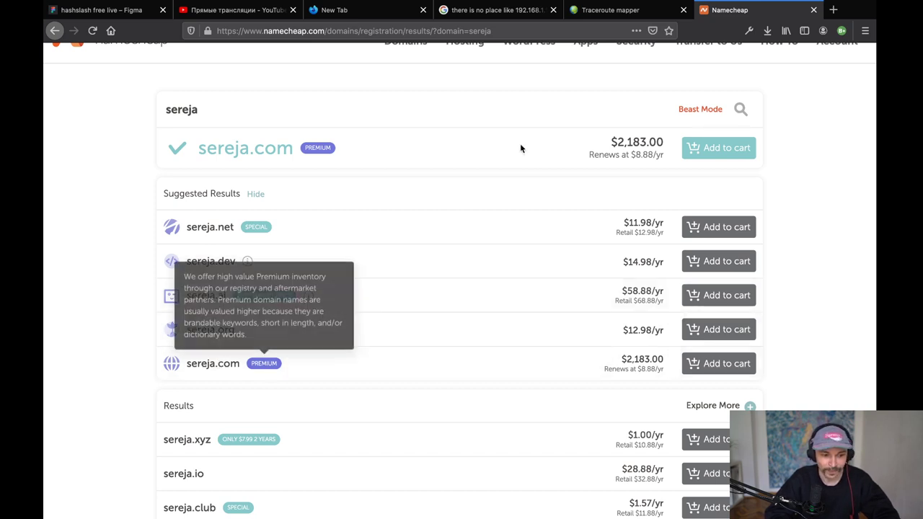
click(833, 10)
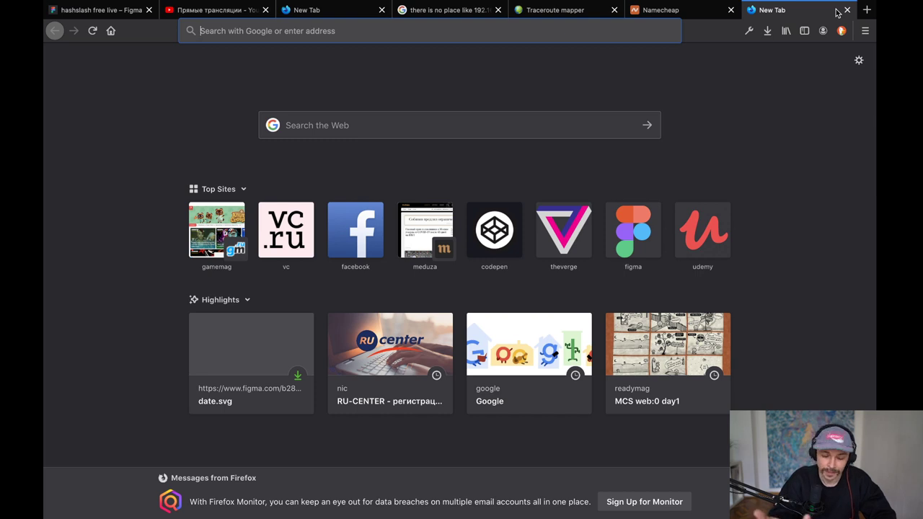
key(super+w)
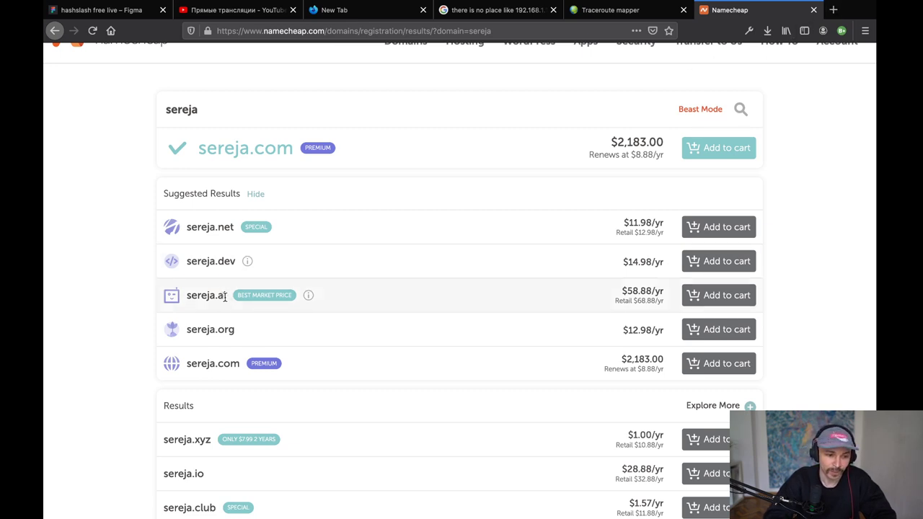
Review the alternative sereja domain zones and their prices, including .ai, .io and the other zones in the results list.
drag(226, 297, 219, 296)
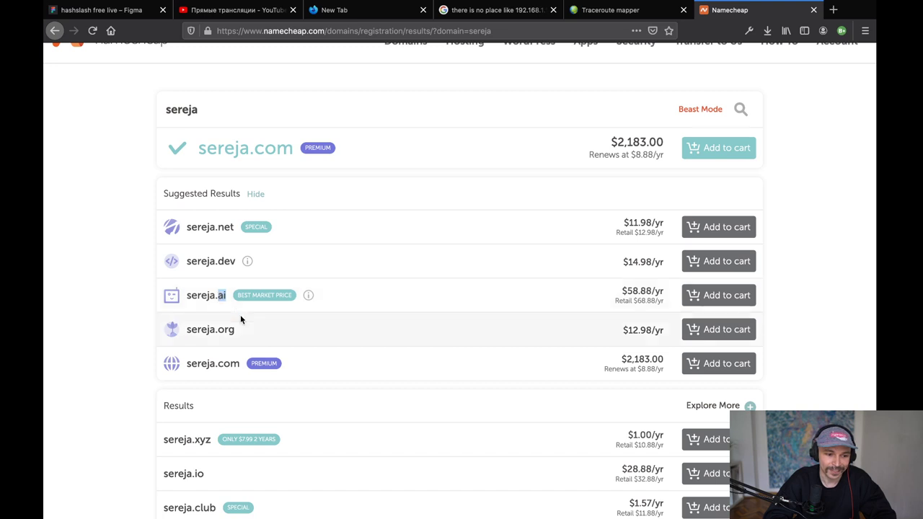
click(118, 311)
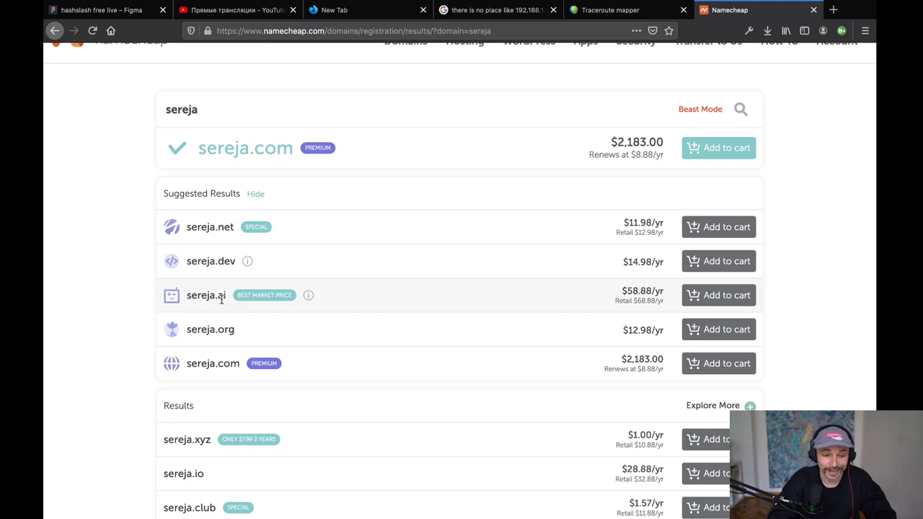
scroll(194, 337, down, 2)
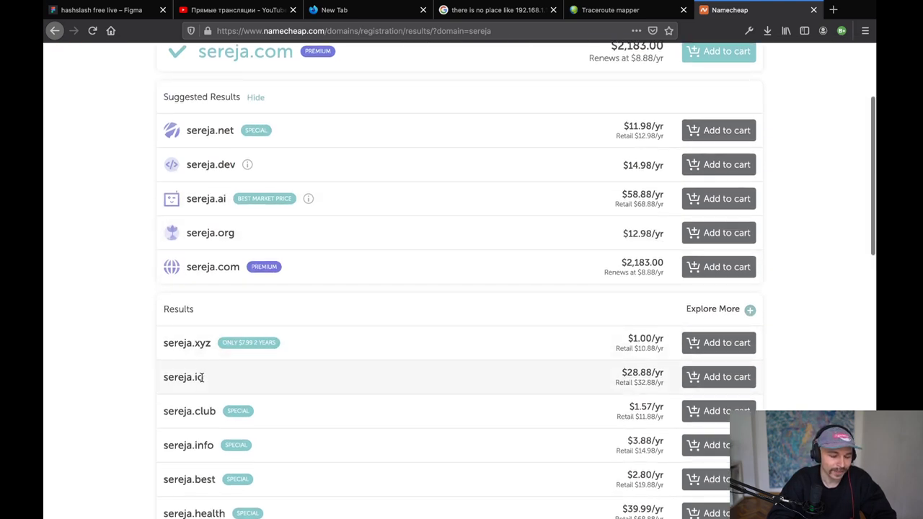
drag(204, 377, 195, 379)
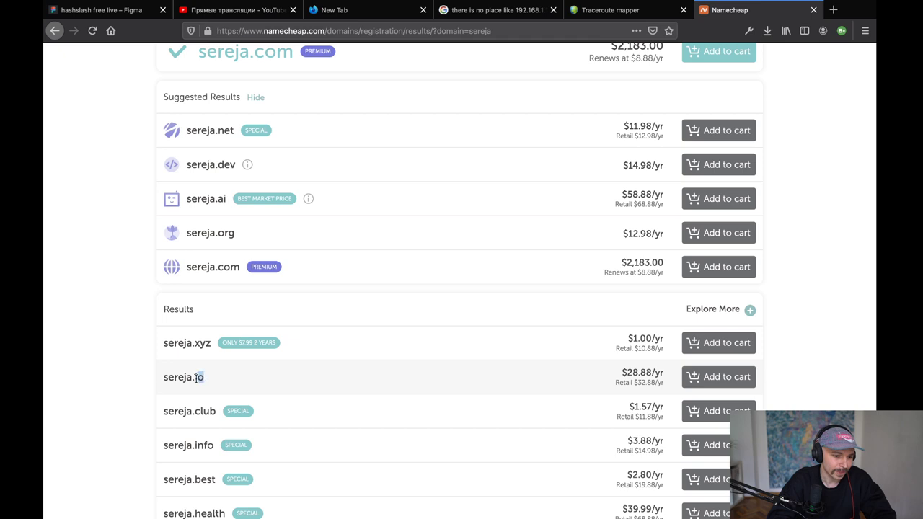
click(197, 379)
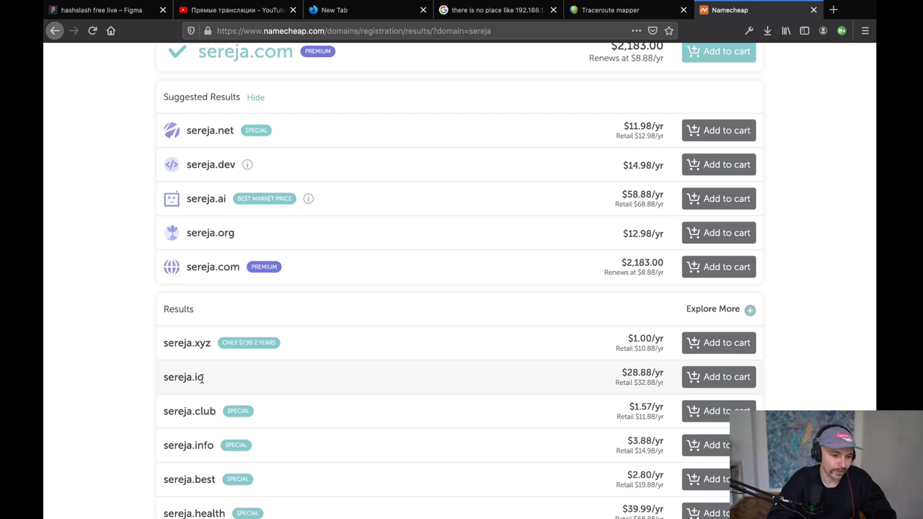
scroll(201, 378, down, 2)
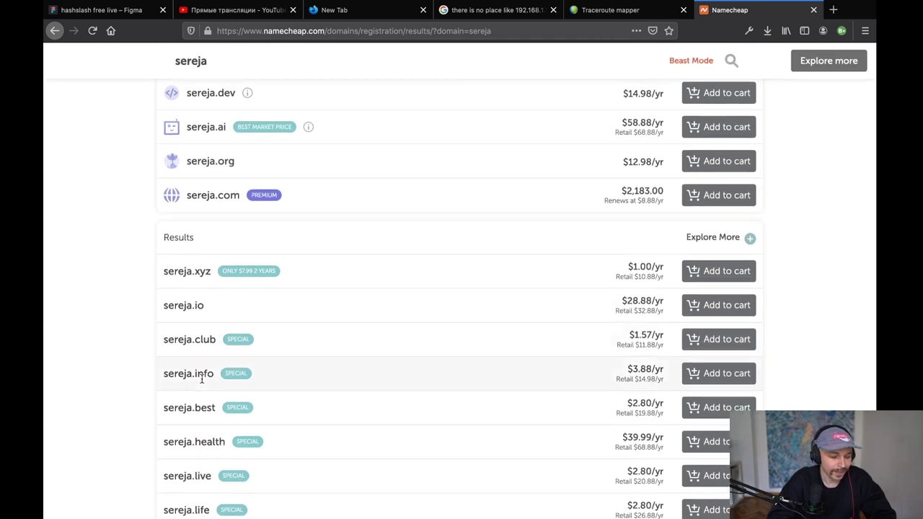
scroll(202, 379, down, 3)
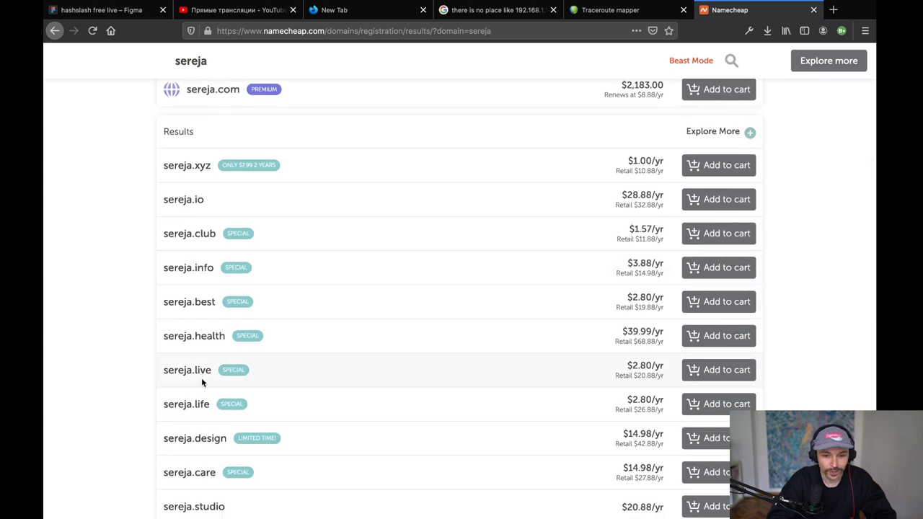
scroll(202, 381, up, 2)
scroll(404, 330, up, 1)
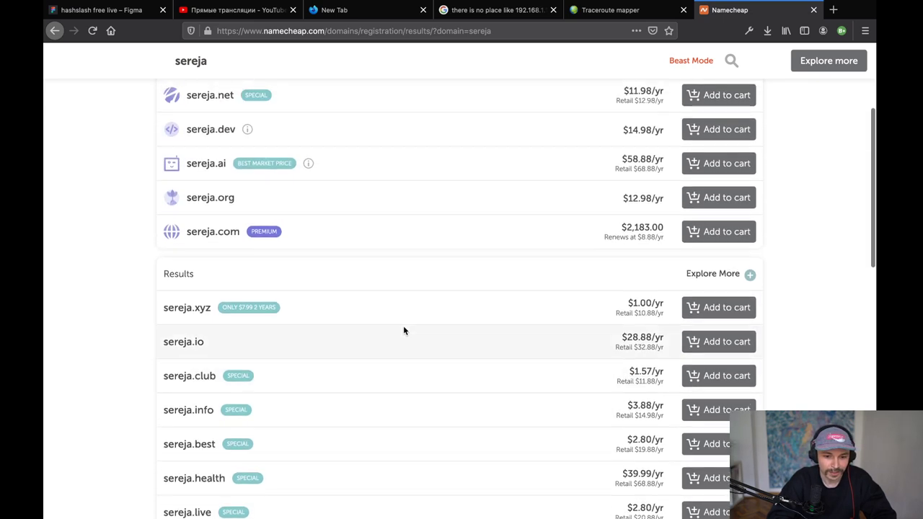
scroll(488, 379, up, 2)
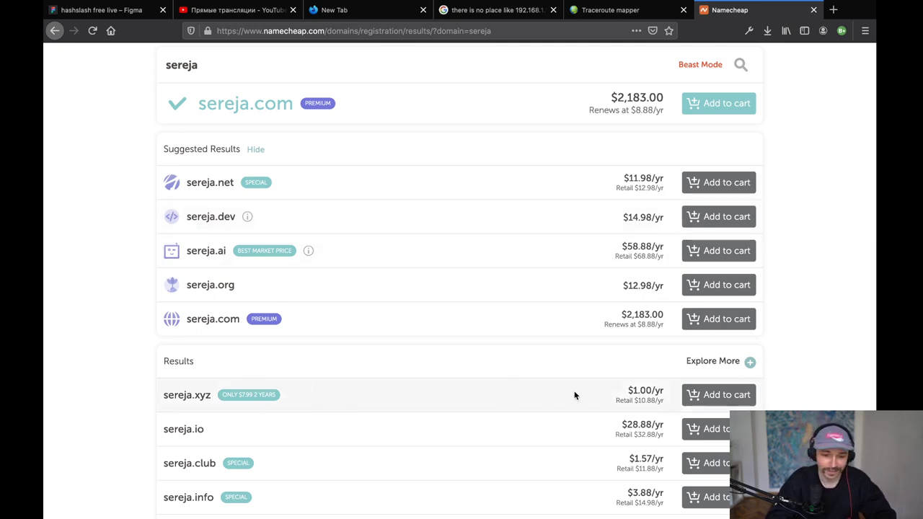
Add the sereja.xyz domain to the cart and dismiss the cart notification.
click(722, 399)
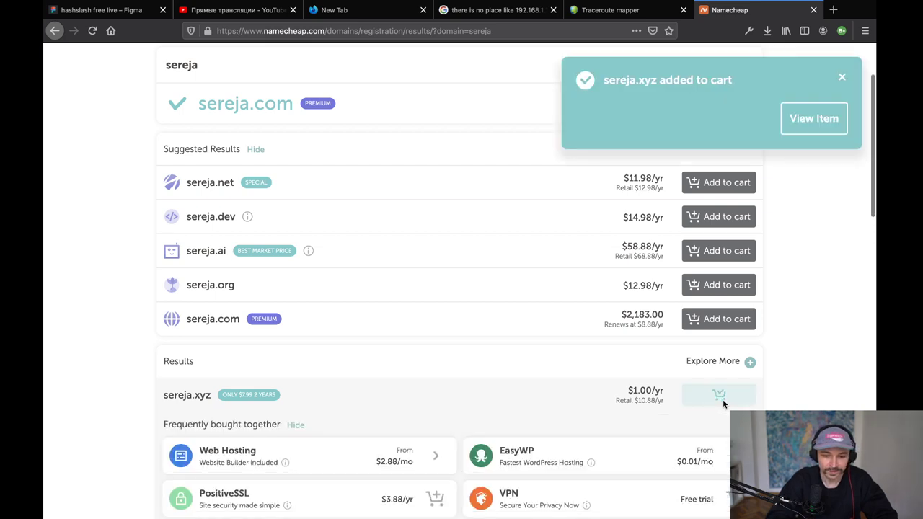
scroll(722, 403, down, 3)
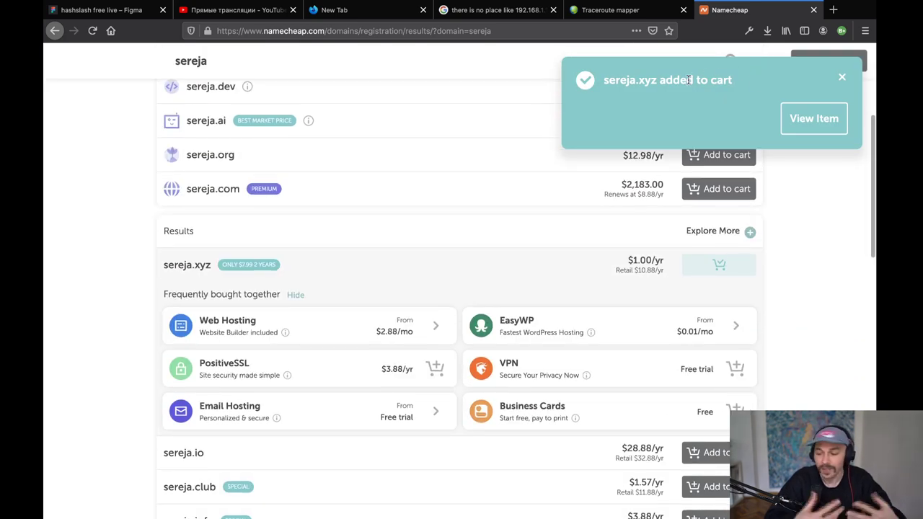
scroll(689, 79, up, 5)
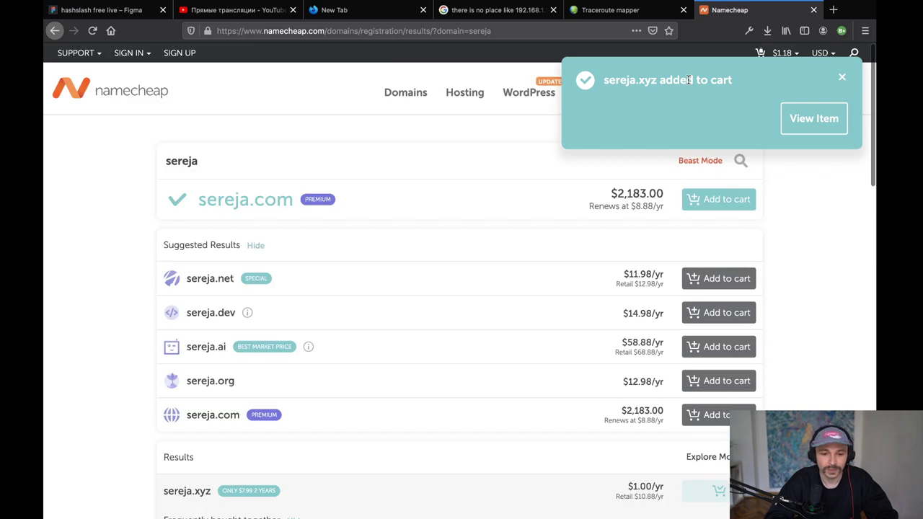
click(842, 77)
Open the account dashboard and sign in with the saved username and password.
mouse_move(820, 100)
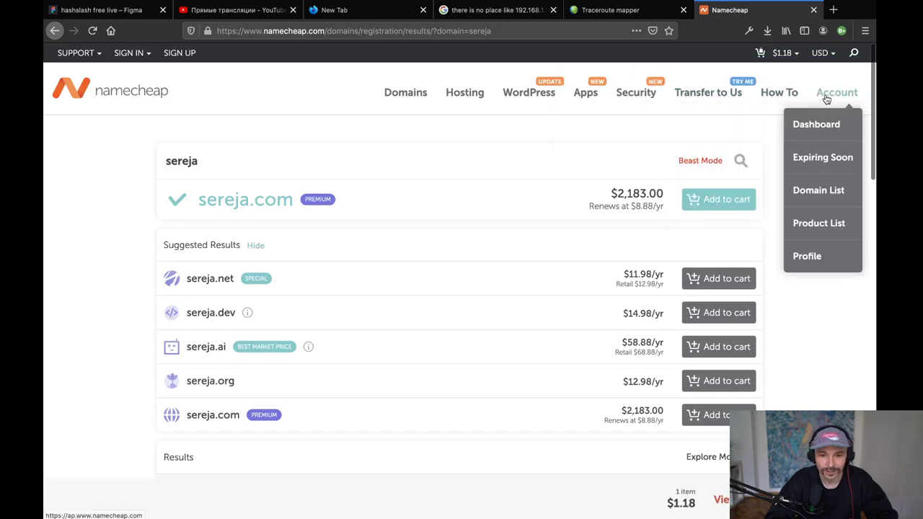
click(813, 125)
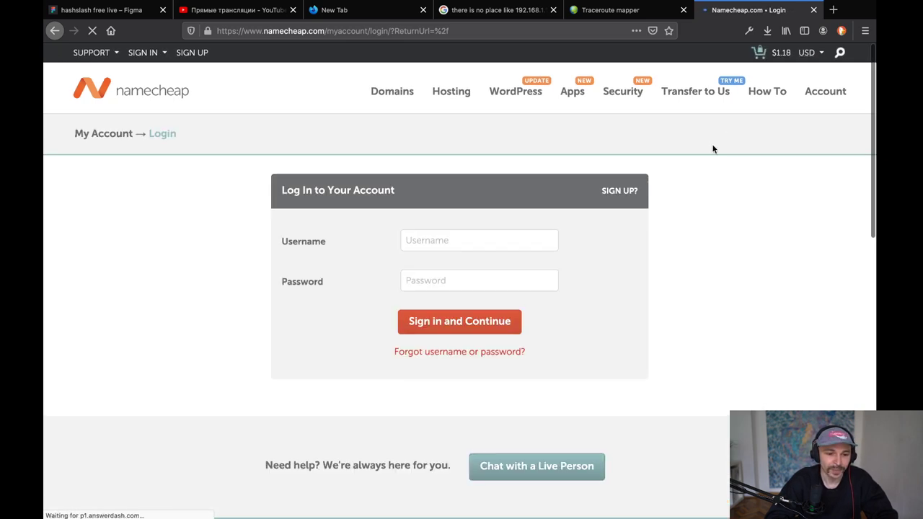
click(450, 243)
click(464, 260)
click(453, 286)
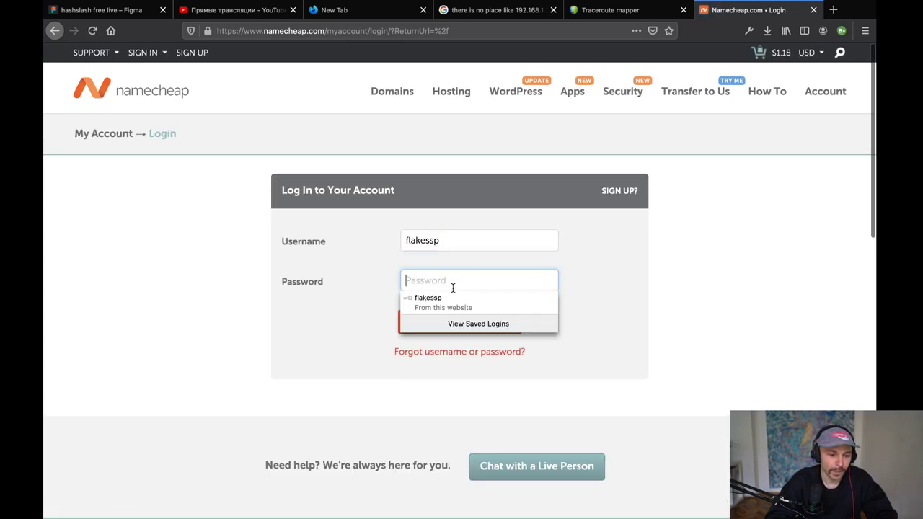
click(435, 309)
click(448, 323)
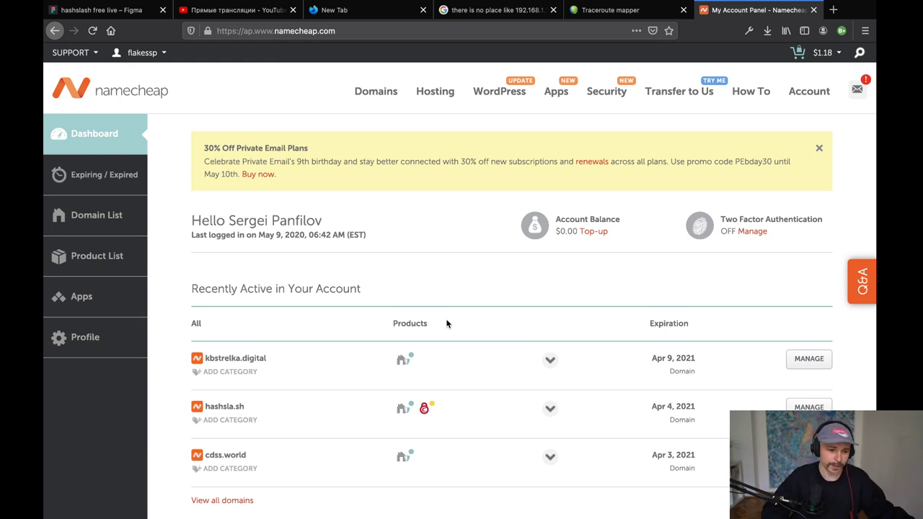
Open the management page of the hashsla.sh domain from the recently active domains.
scroll(447, 324, down, 1)
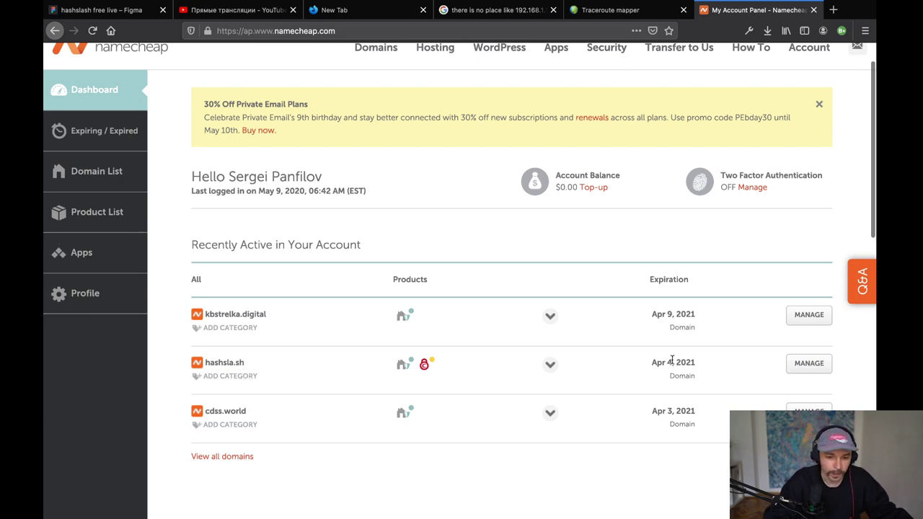
click(808, 364)
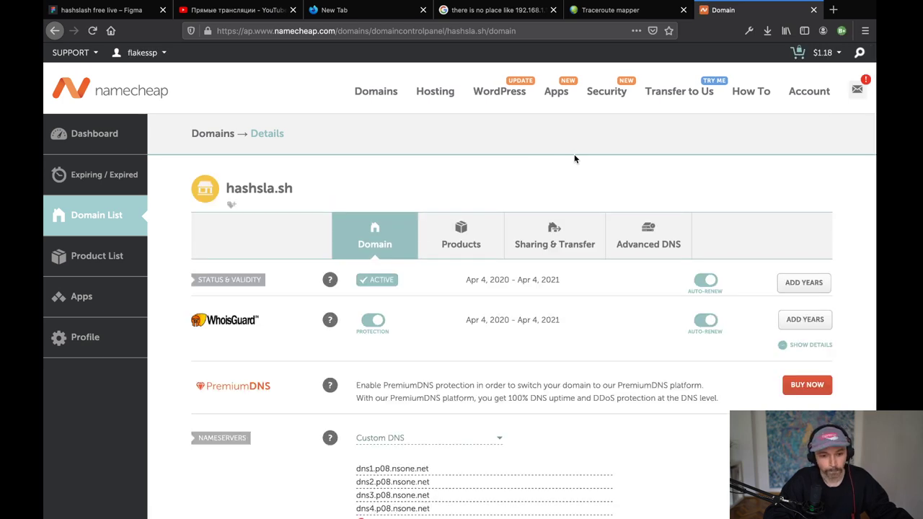
Search the web for "readymag домен" in a new tab and open the Readymag Help article "Привязка домена".
key(ctrl+t)
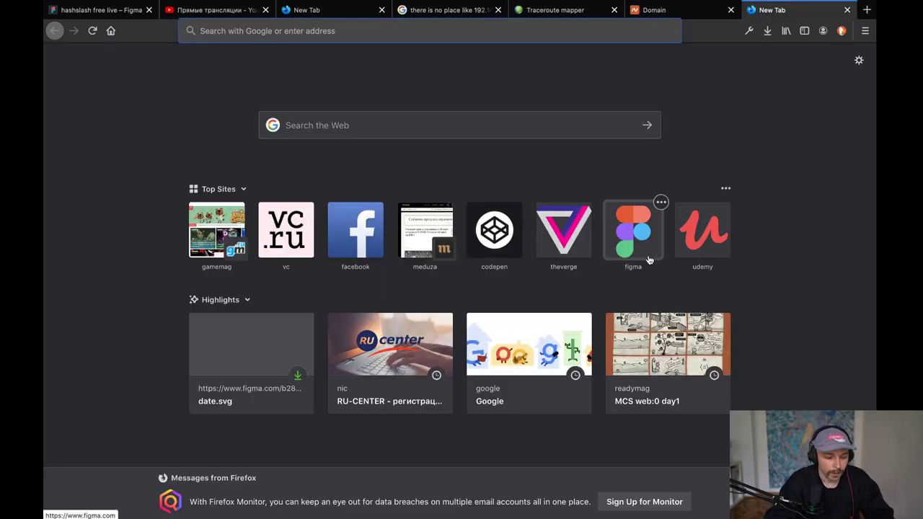
text(ready)
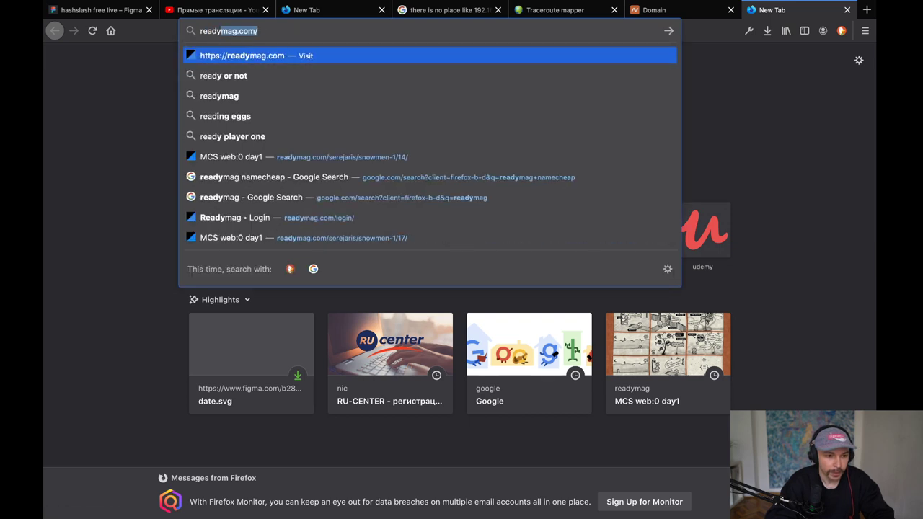
text(mag)
key(BackSpace)
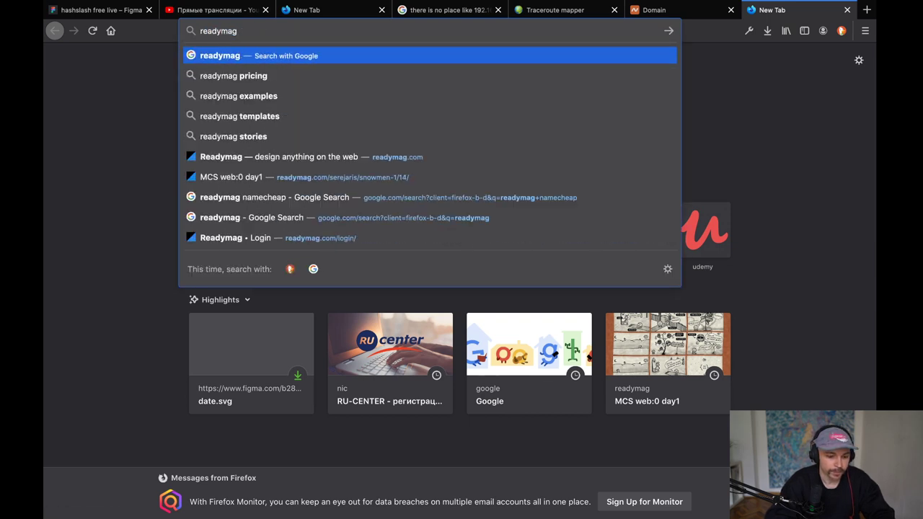
text(домен)
key(Return)
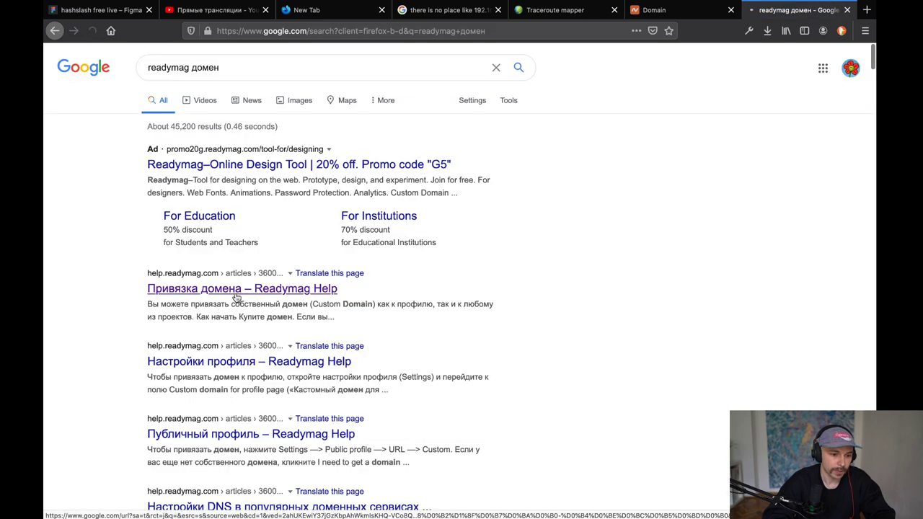
click(237, 294)
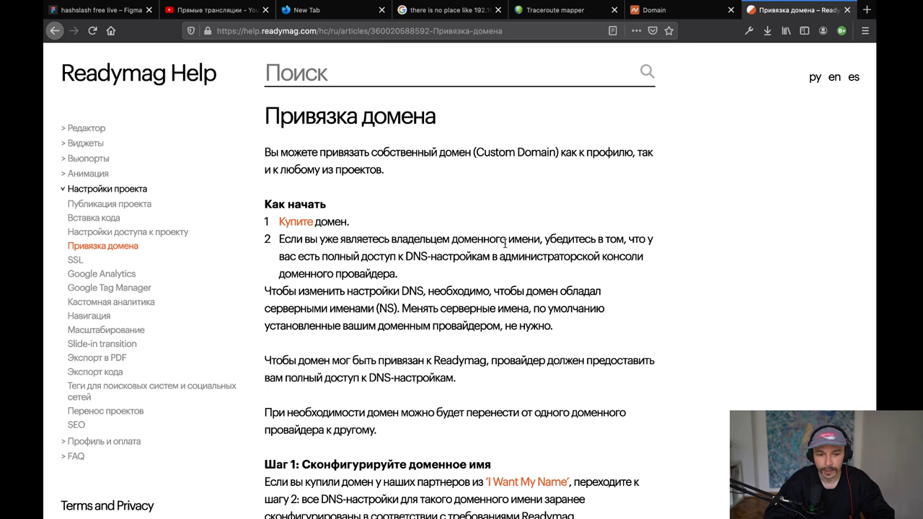
Examine the article's DNS record instructions for a second-level domain, including the Host, Type and Point To (Value) fields.
scroll(505, 245, down, 5)
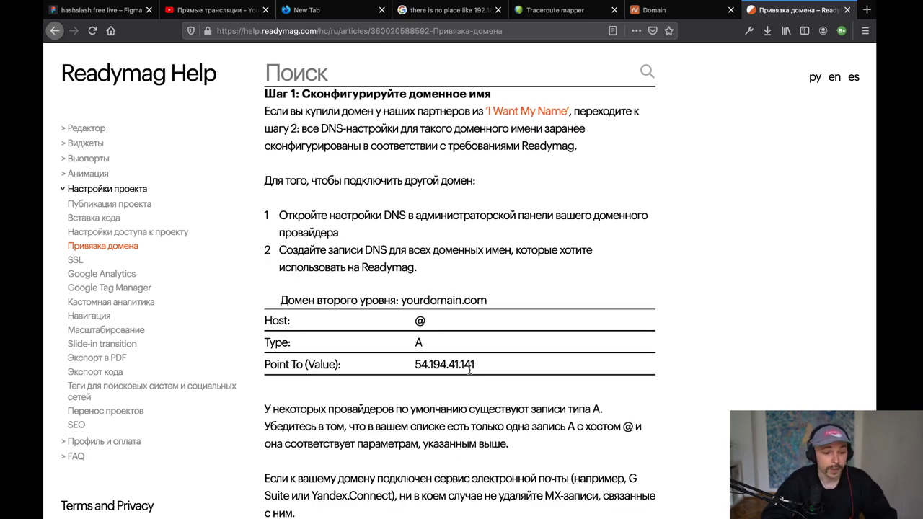
scroll(470, 369, down, 3)
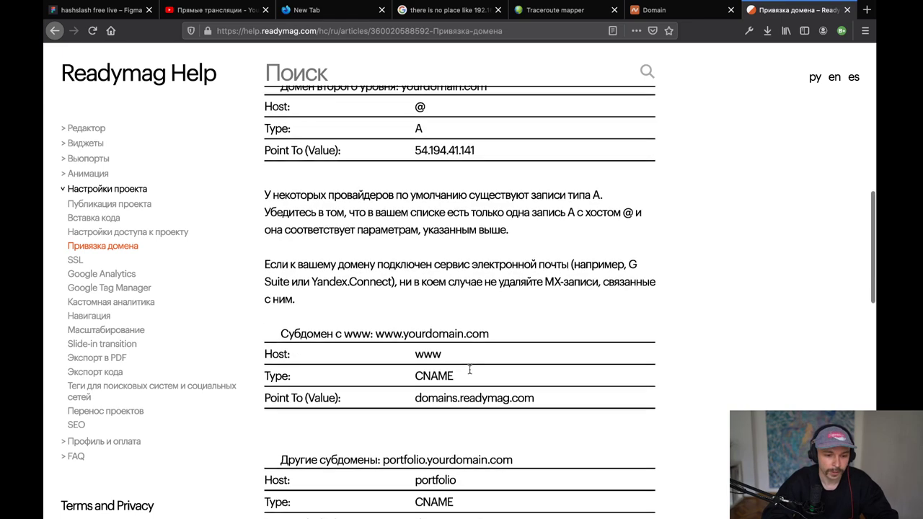
scroll(471, 373, up, 1)
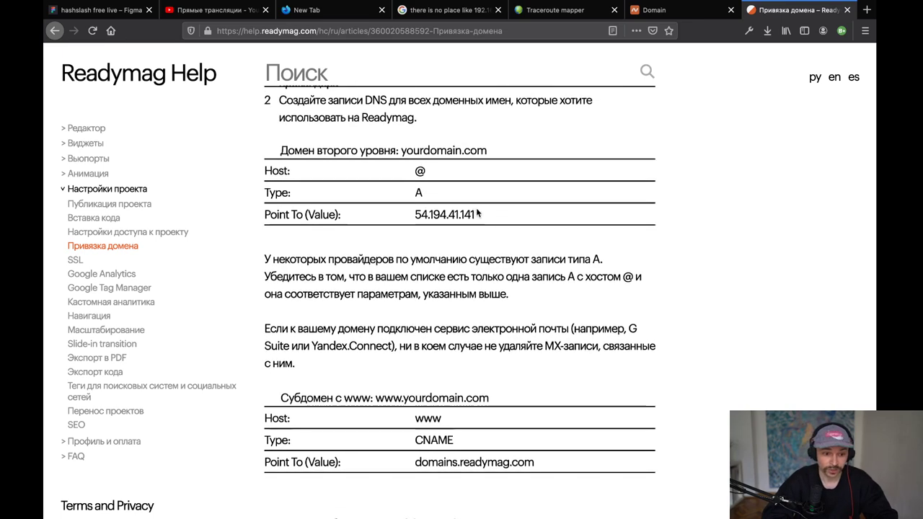
triple_click(334, 150)
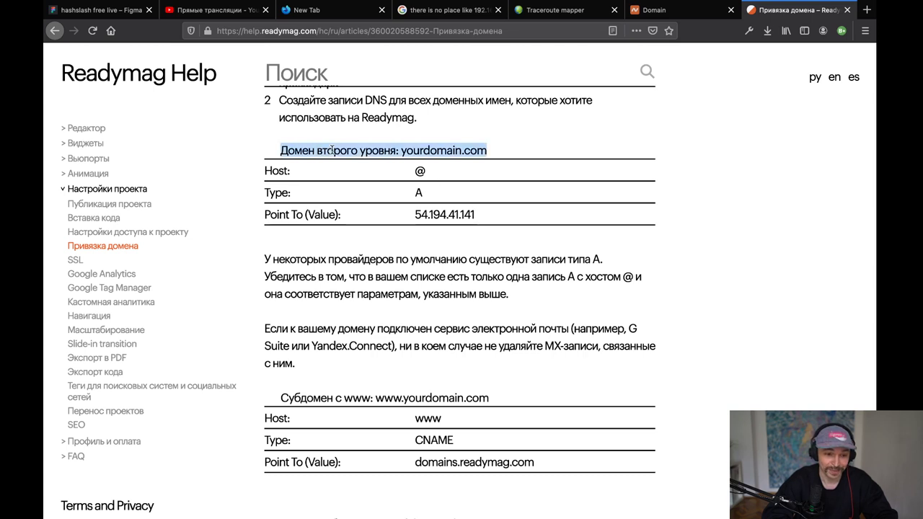
click(476, 151)
double_click(472, 150)
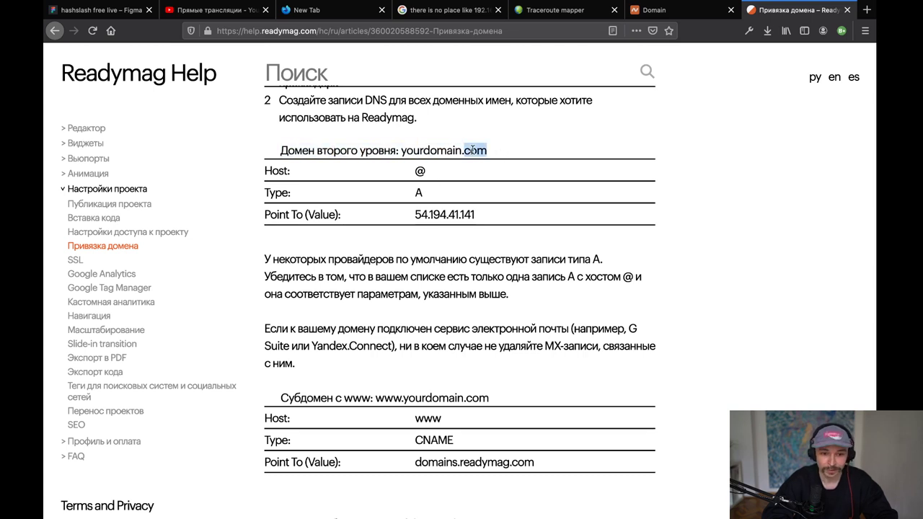
double_click(421, 152)
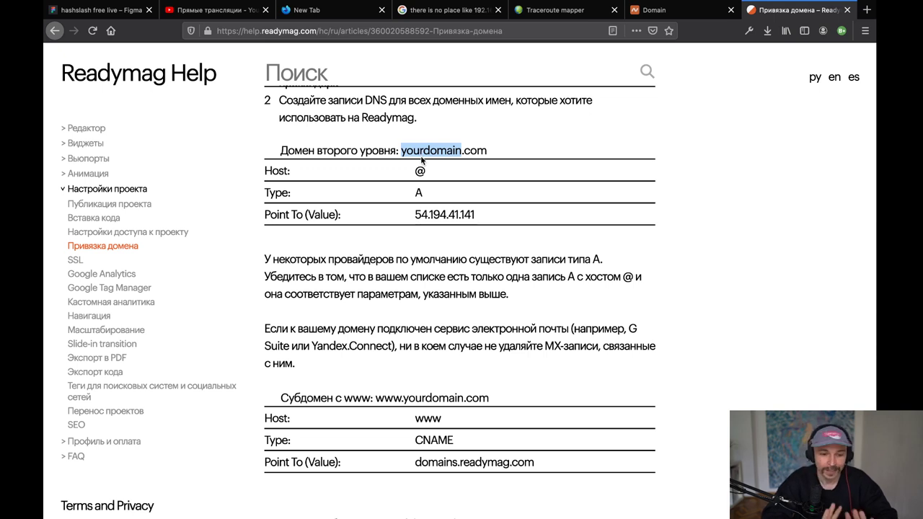
click(443, 195)
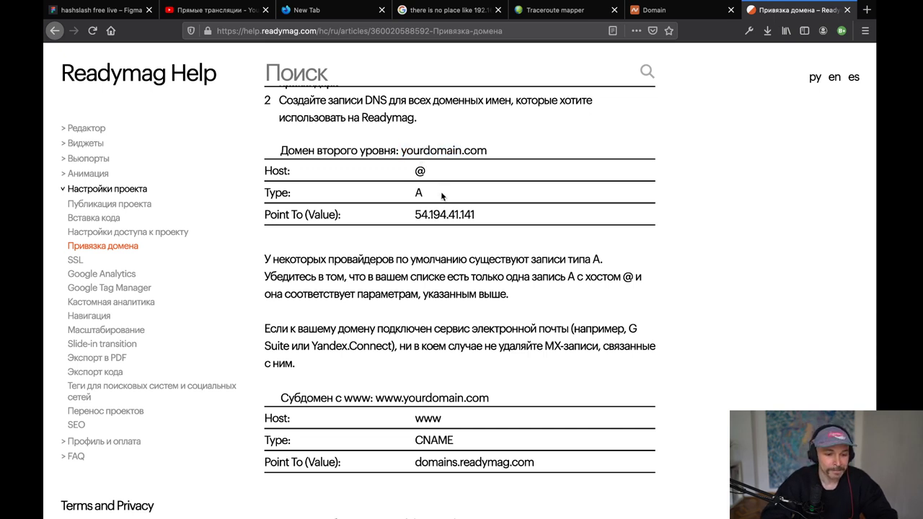
drag(264, 214, 340, 214)
double_click(273, 193)
click(277, 168)
double_click(277, 167)
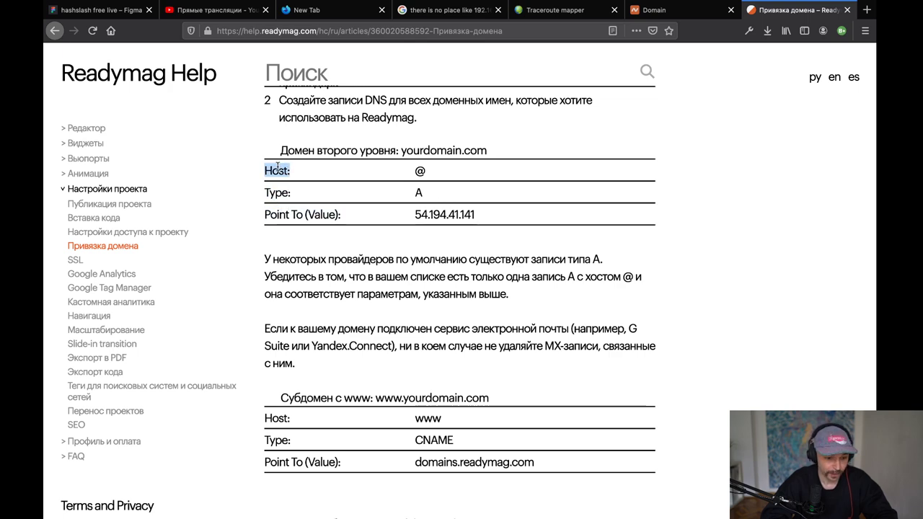
Compare the Host and Type fields of the second-level domain, www and other subdomain records in the article.
scroll(277, 167, down, 5)
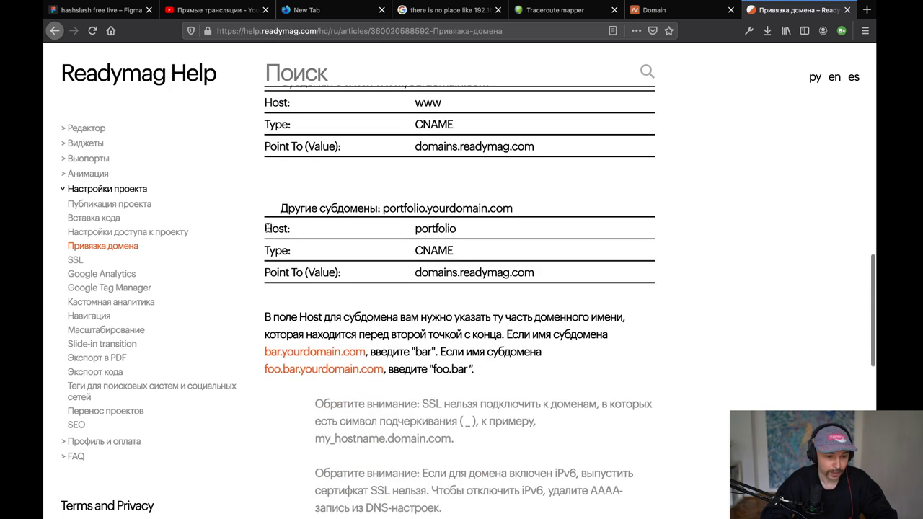
triple_click(267, 229)
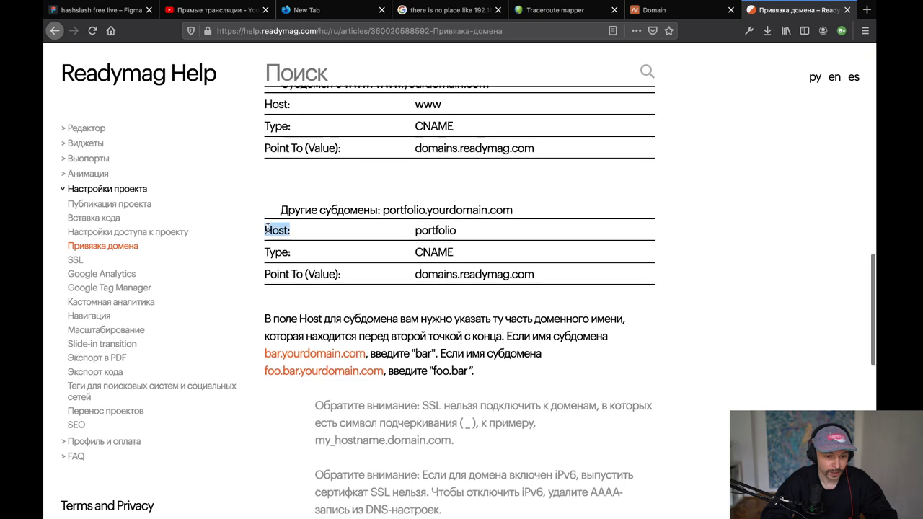
scroll(267, 229, up, 5)
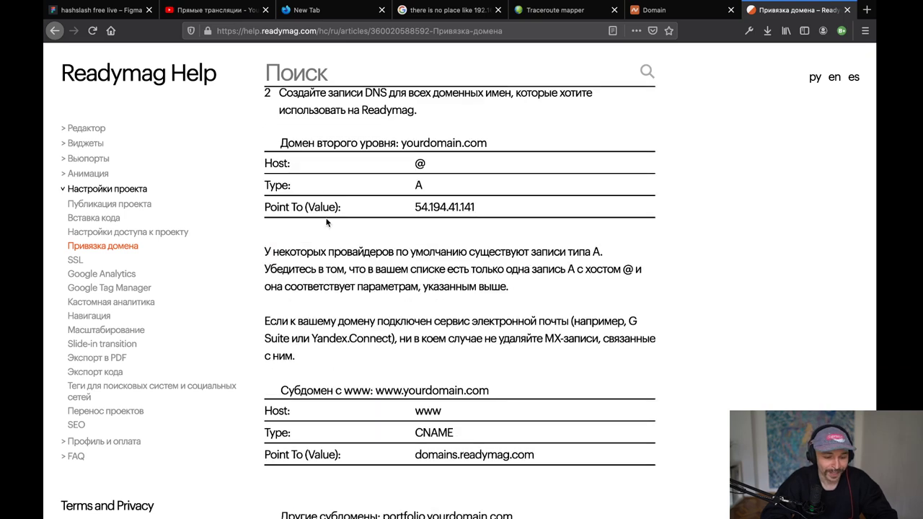
triple_click(276, 186)
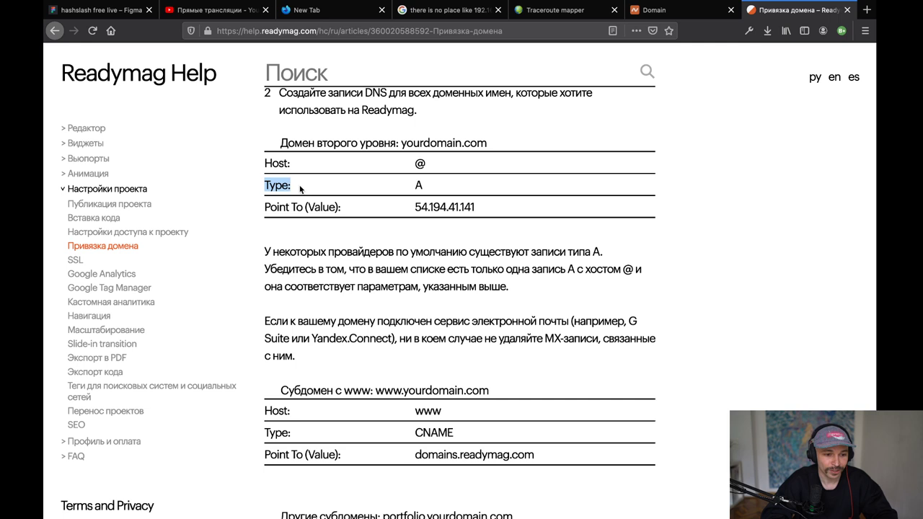
click(278, 184)
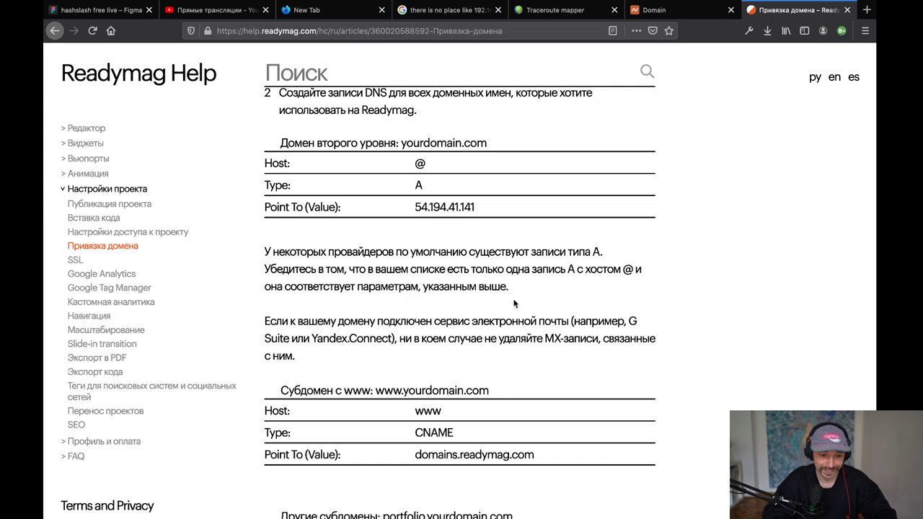
scroll(514, 304, down, 5)
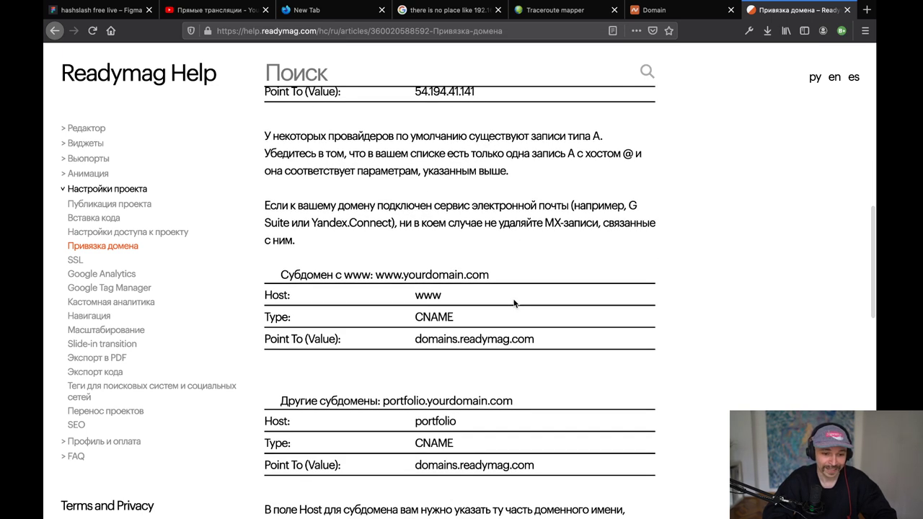
scroll(514, 303, down, 3)
scroll(514, 304, up, 5)
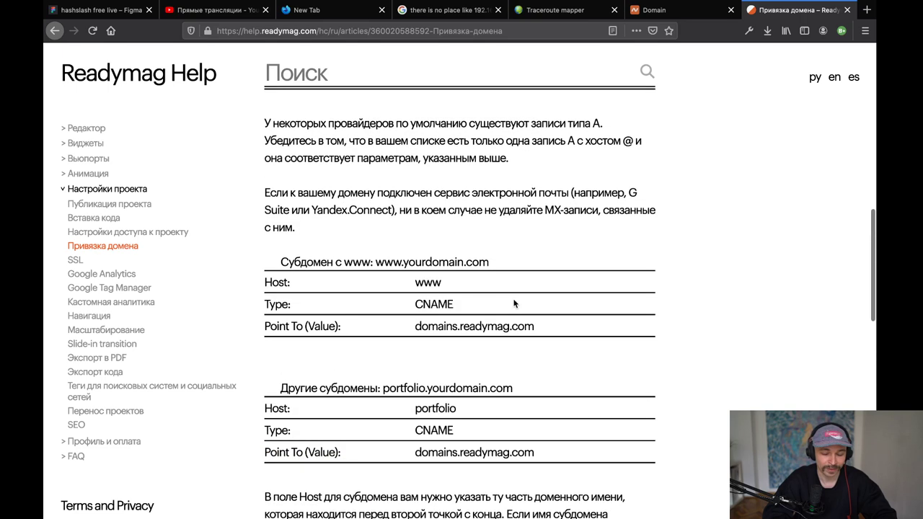
scroll(514, 303, up, 6)
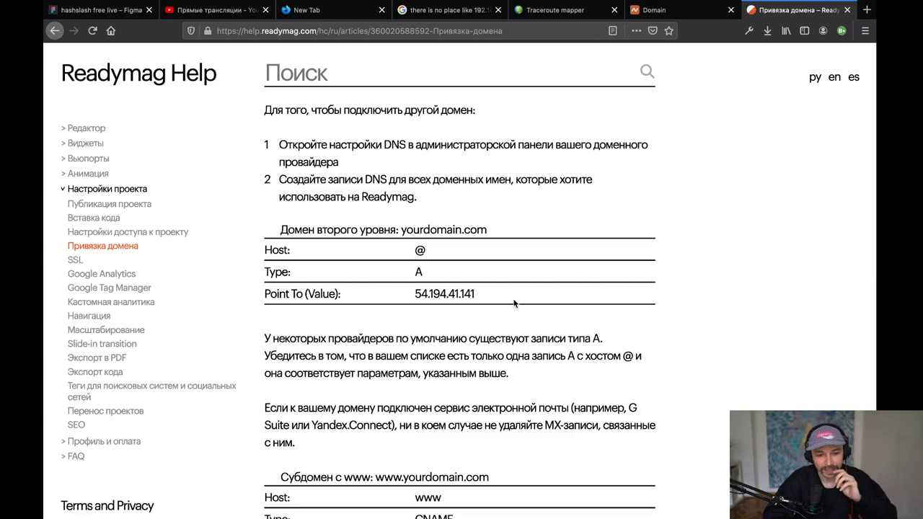
scroll(514, 304, down, 15)
scroll(514, 303, up, 15)
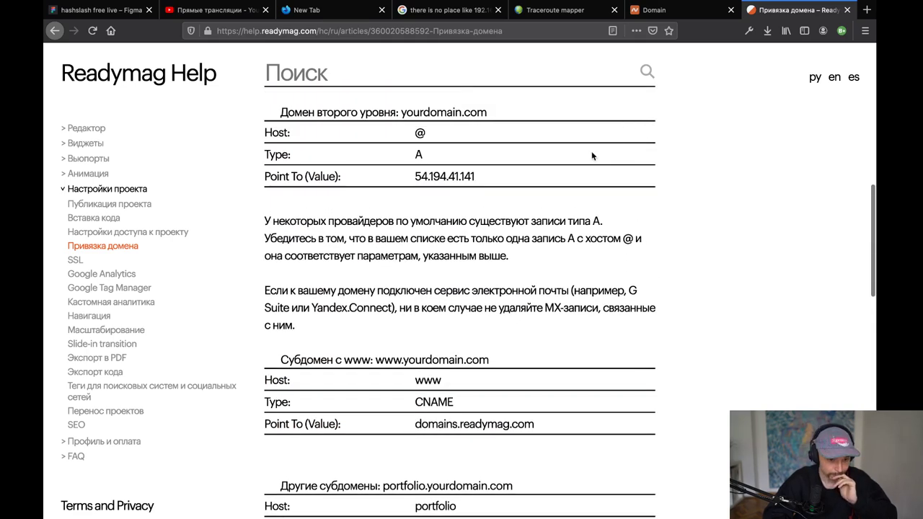
scroll(589, 157, up, 1)
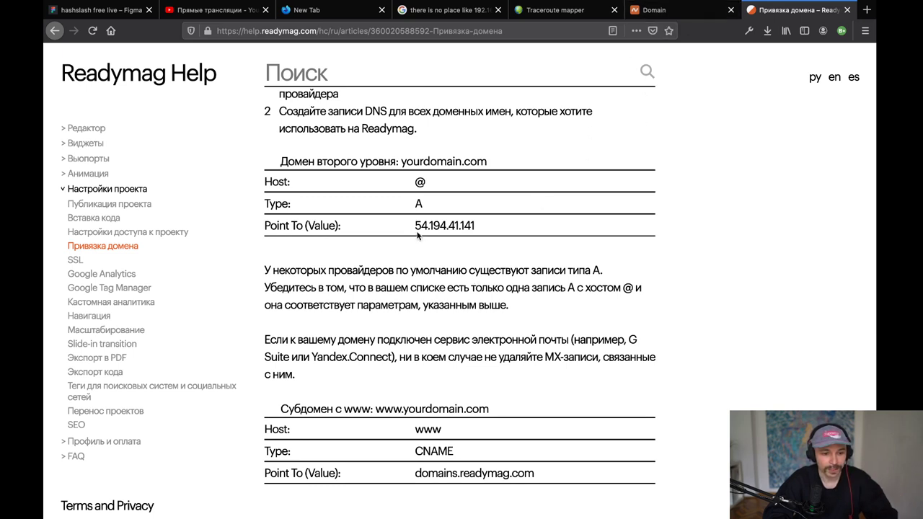
Highlight the IP address in the Point To (Value) field of the second-level domain's A record.
drag(408, 225, 492, 228)
click(455, 225)
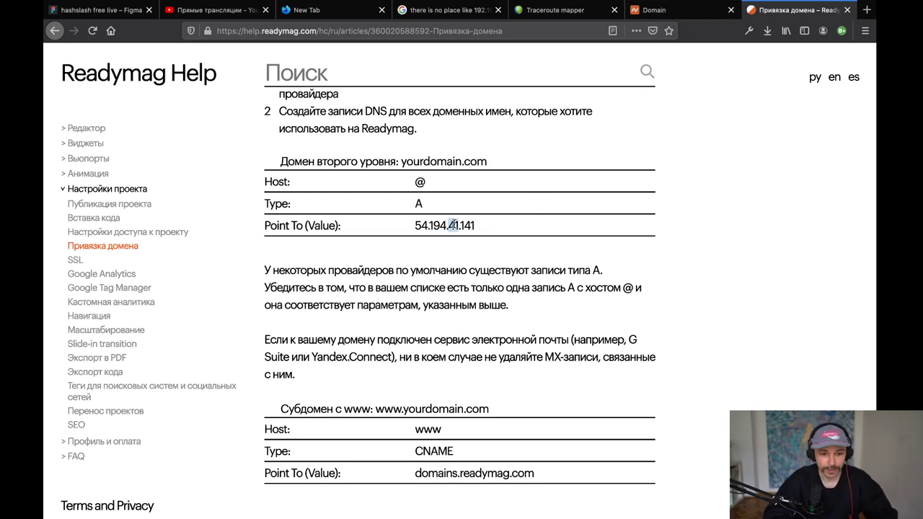
double_click(452, 226)
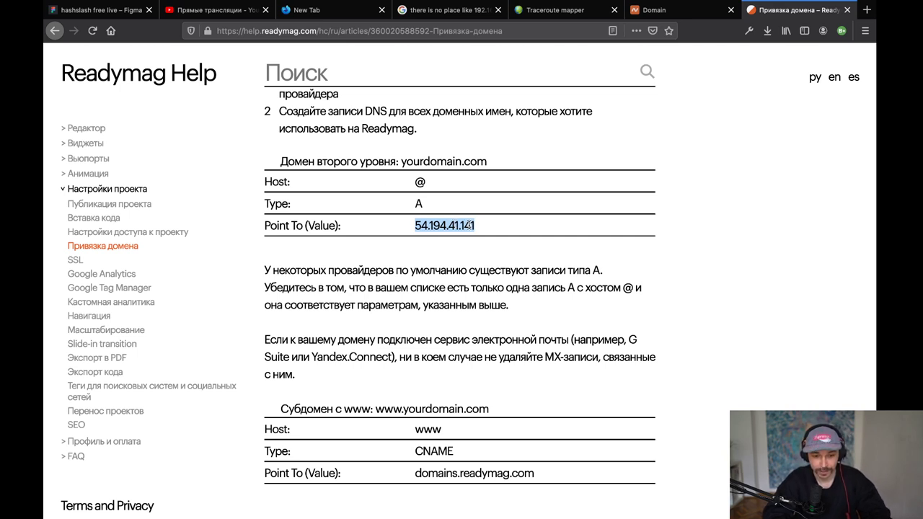
click(469, 225)
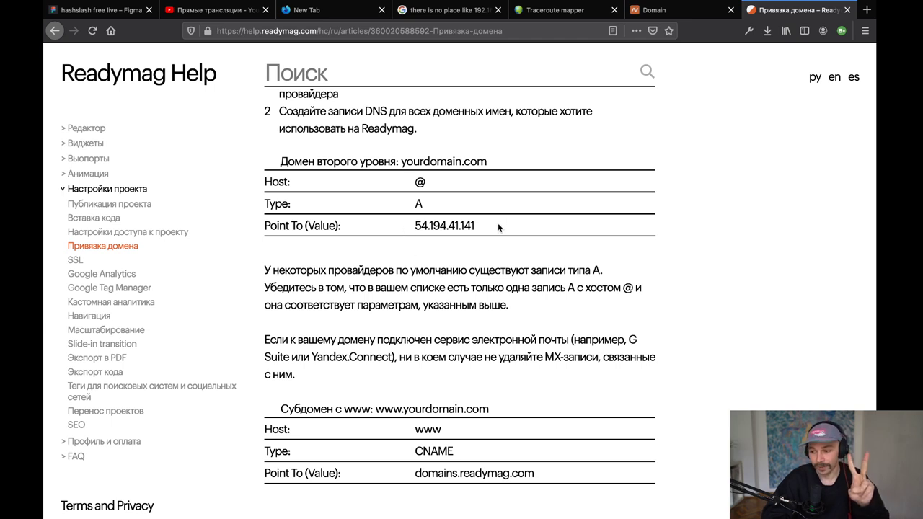
drag(488, 228, 407, 227)
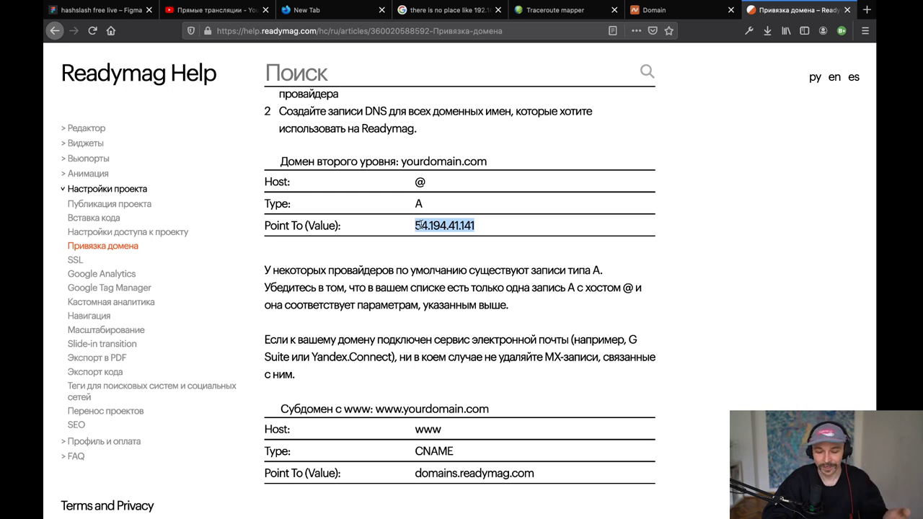
Highlight the Point To (Value) address and the CNAME type of the www subdomain record.
scroll(419, 226, down, 2)
drag(416, 414, 547, 419)
click(555, 419)
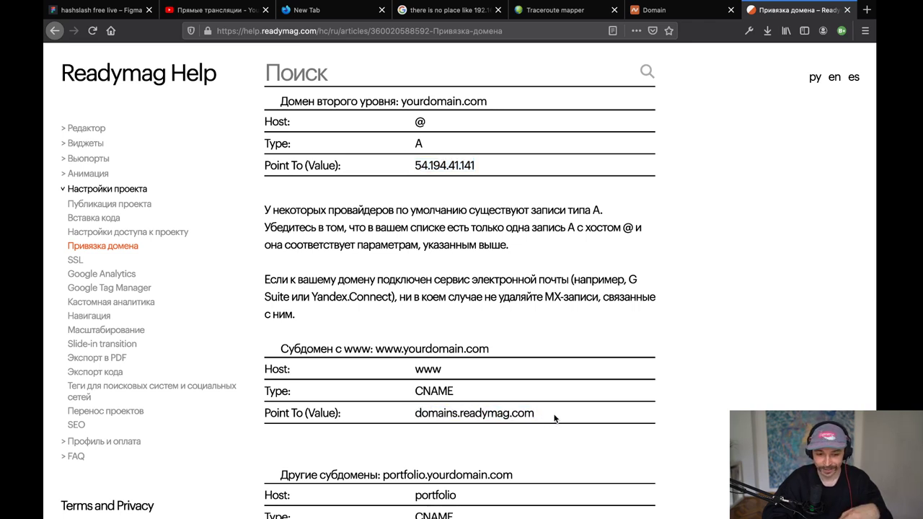
drag(407, 390, 465, 393)
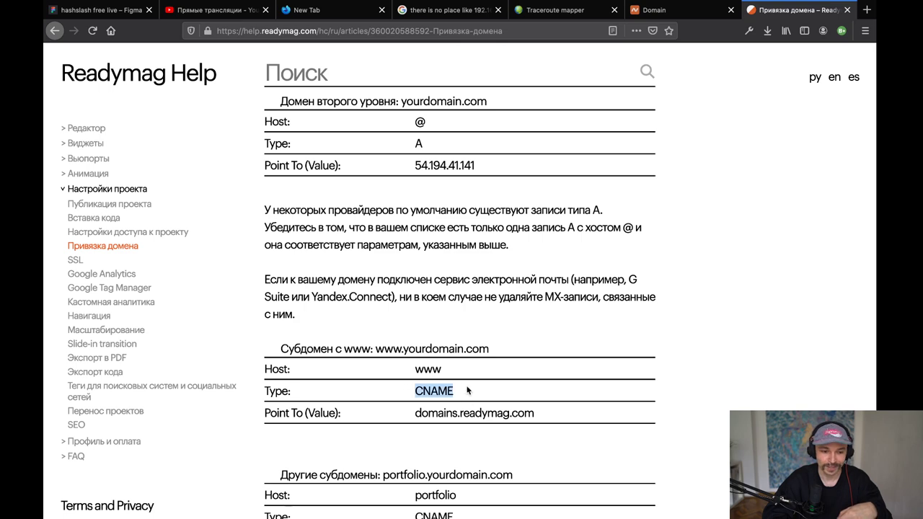
click(443, 384)
scroll(440, 390, up, 3)
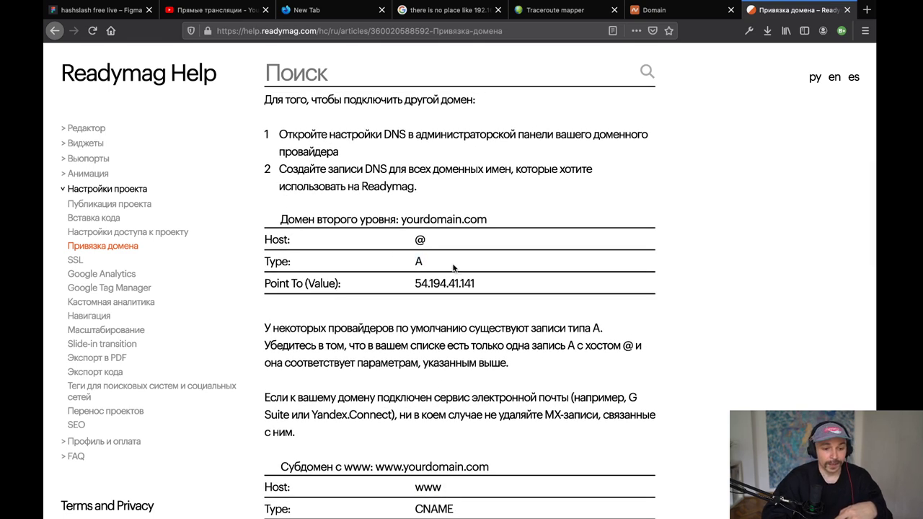
Return to the hashsla.sh domain page on Namecheap and examine the Custom DNS nameserver entries.
click(652, 13)
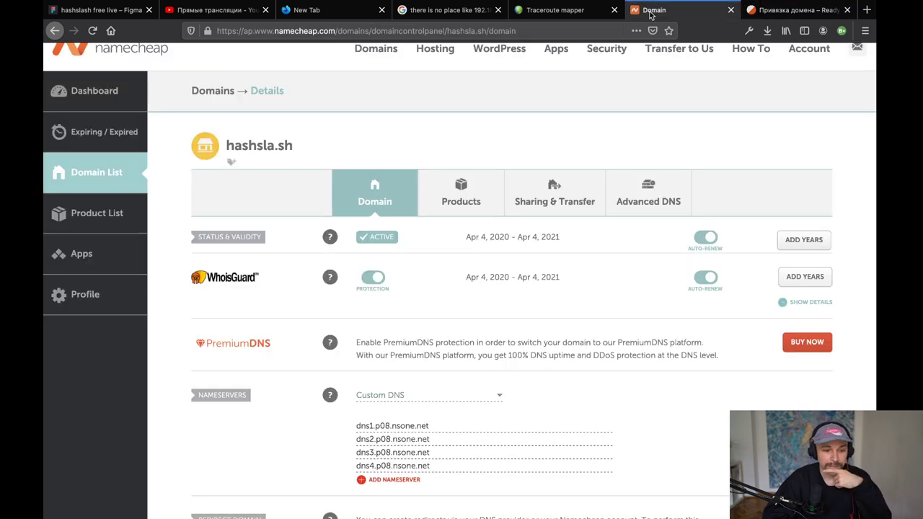
scroll(550, 324, down, 3)
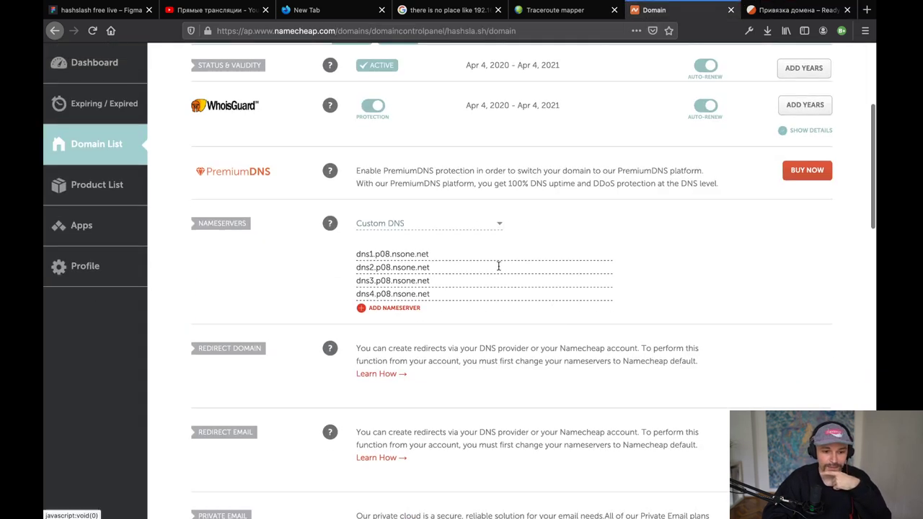
click(409, 223)
click(438, 226)
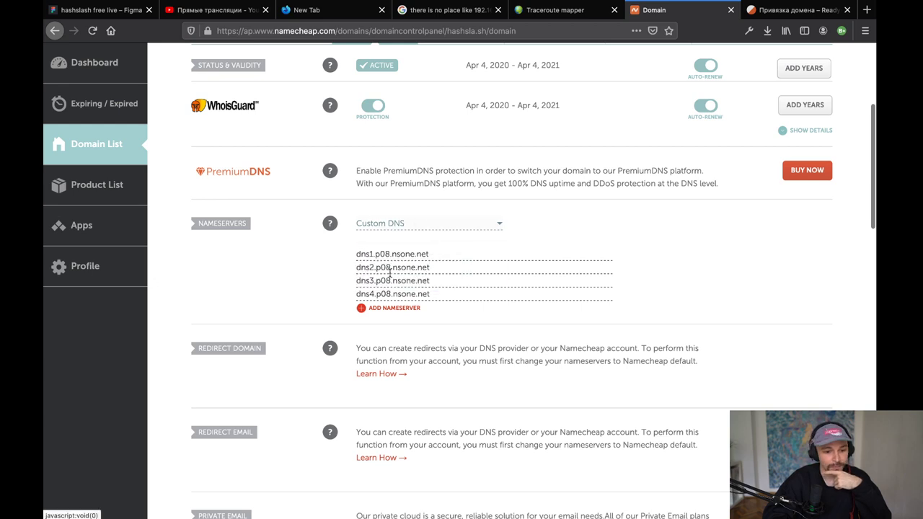
drag(441, 254, 354, 256)
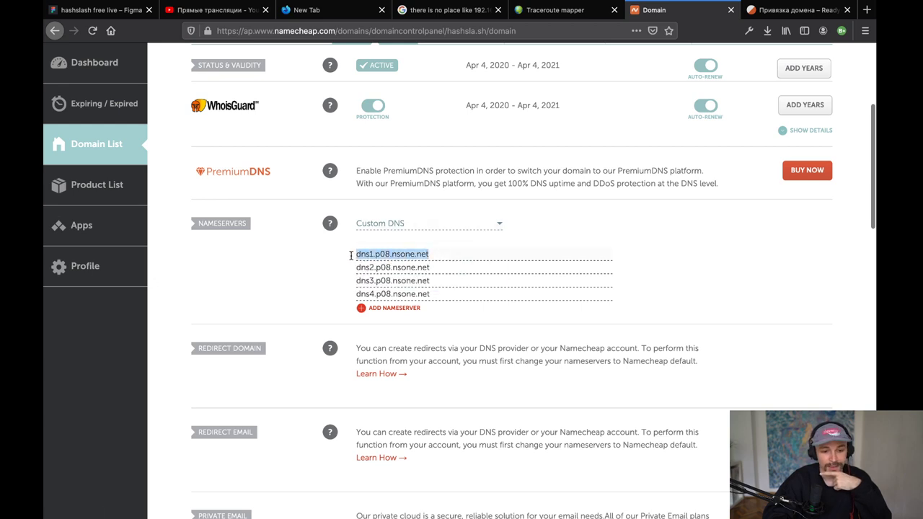
click(441, 266)
drag(437, 283, 356, 281)
Open netlify.com in a new tab and log in to reach the team's sites list.
key(ctrl+t)
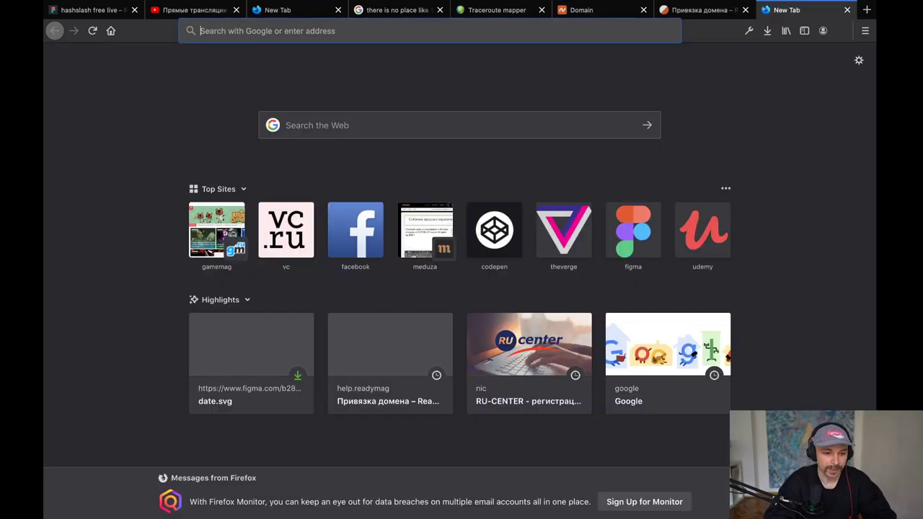
text(netflix.com/)
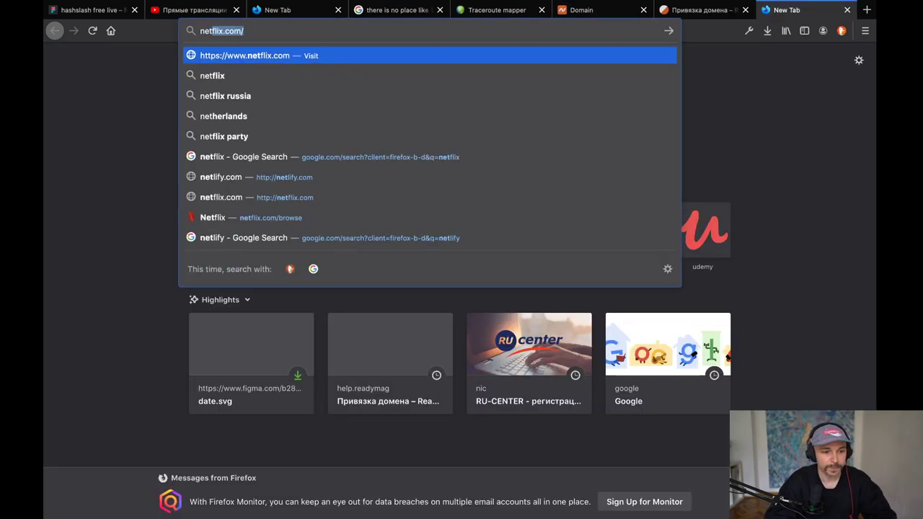
key(Return)
key(ctrl+Tab)
key(ctrl+Tab)
text(en)
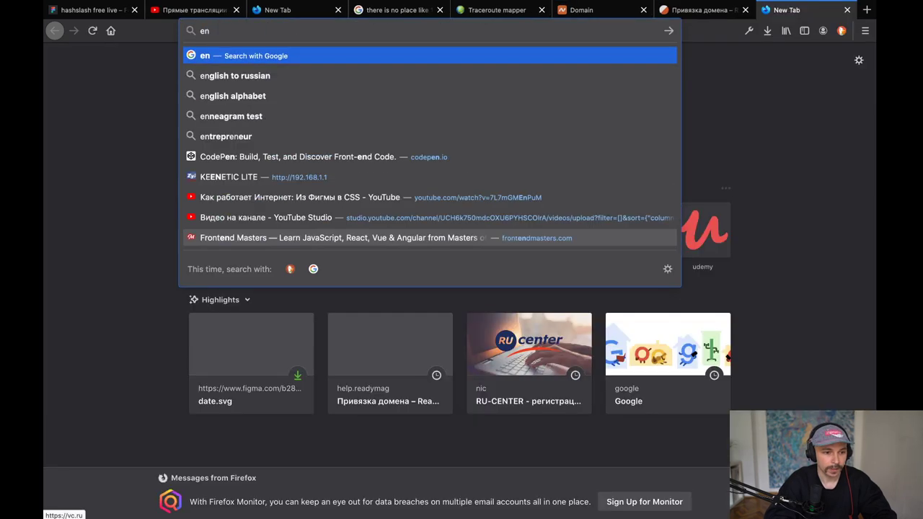
key(BackSpace)
key(BackSpace)
text(netf)
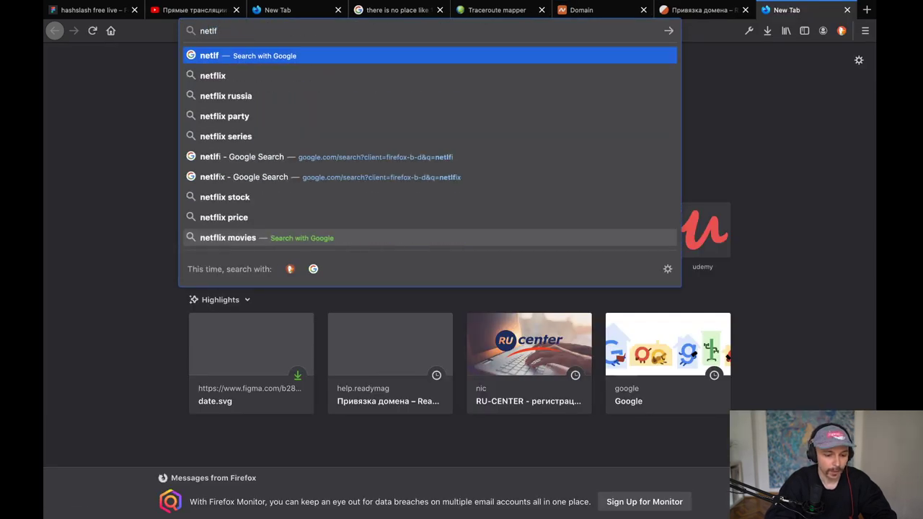
key(BackSpace)
key(BackSpace)
text(fl)
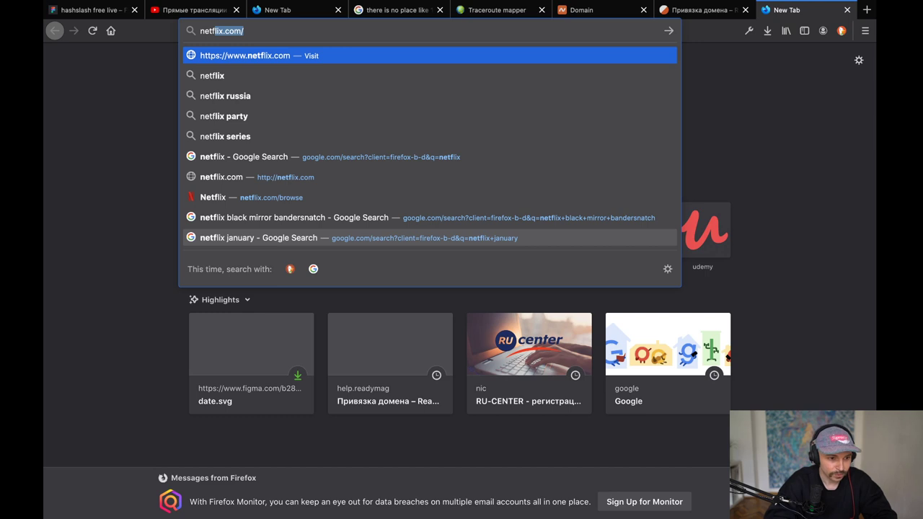
key(Right)
key(BackSpace)
key(BackSpace)
key(BackSpace)
key(BackSpace)
key(BackSpace)
key(BackSpace)
key(BackSpace)
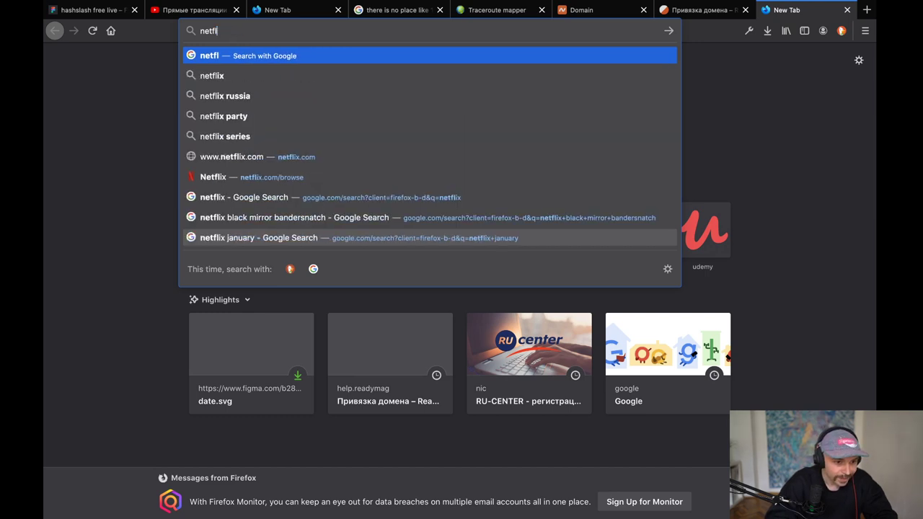
key(BackSpace)
key(BackSpace)
text(lify.c)
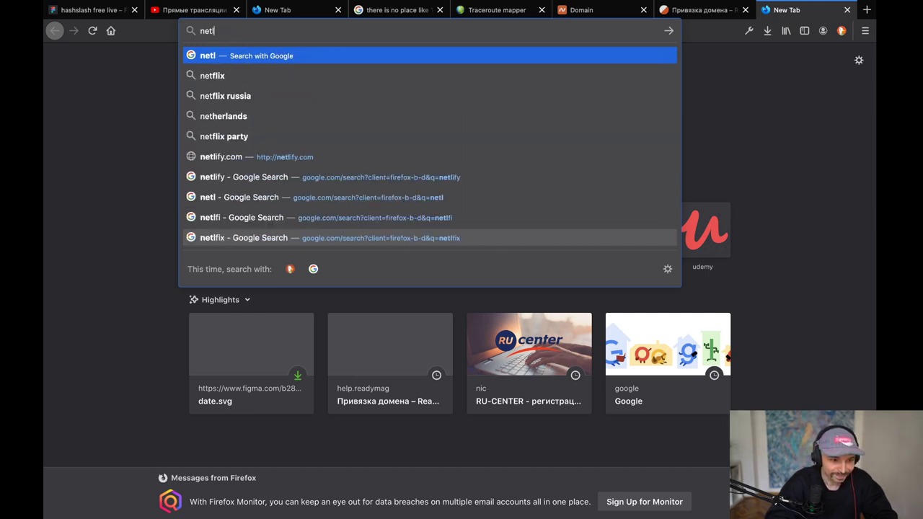
text(om)
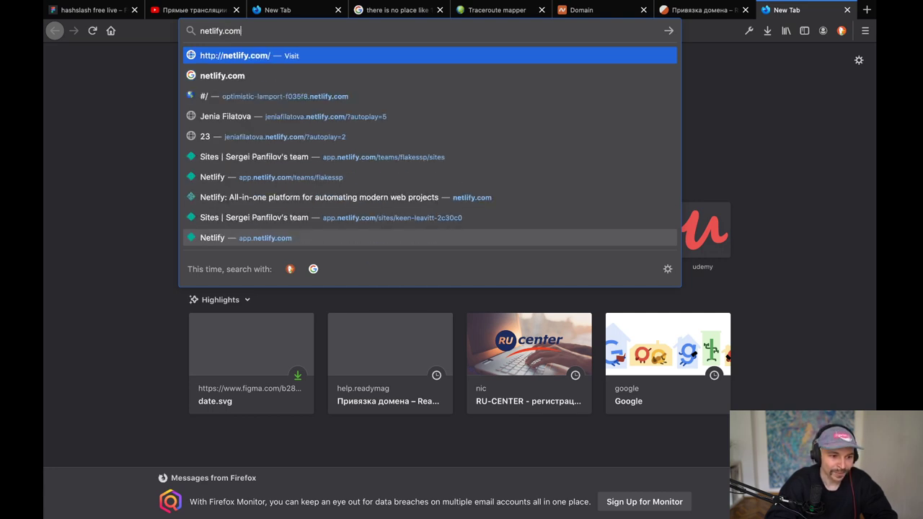
key(Return)
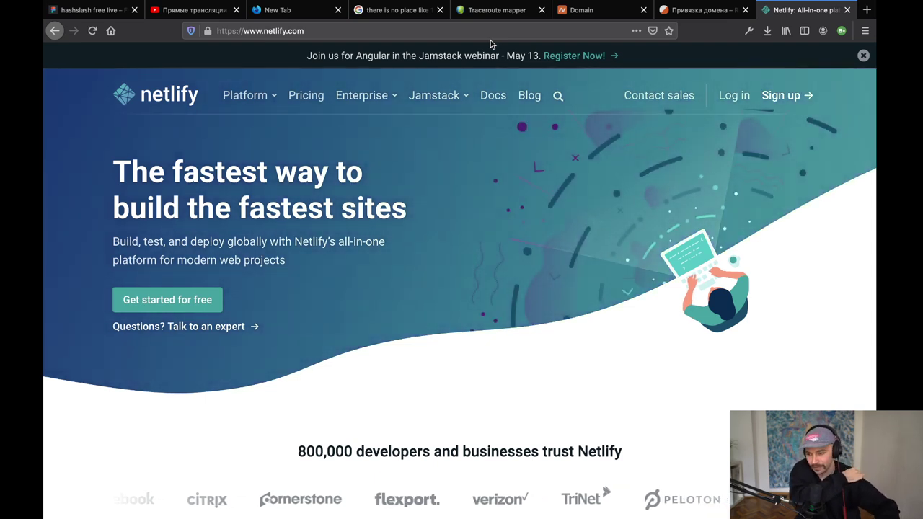
click(738, 96)
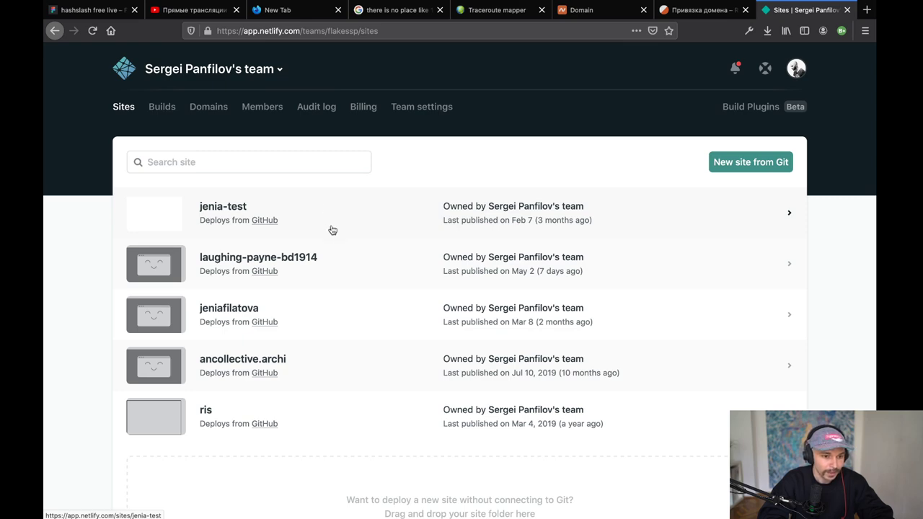
Switch to Chrome, open netlify.com and log in to reach the other team's sites list.
key(super+Tab)
key(ctrl+Left)
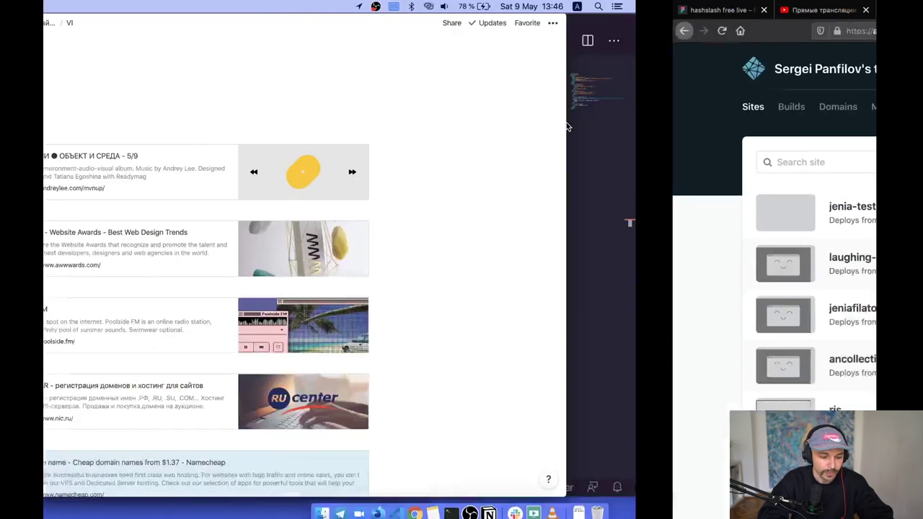
key(super+space)
text(chrom)
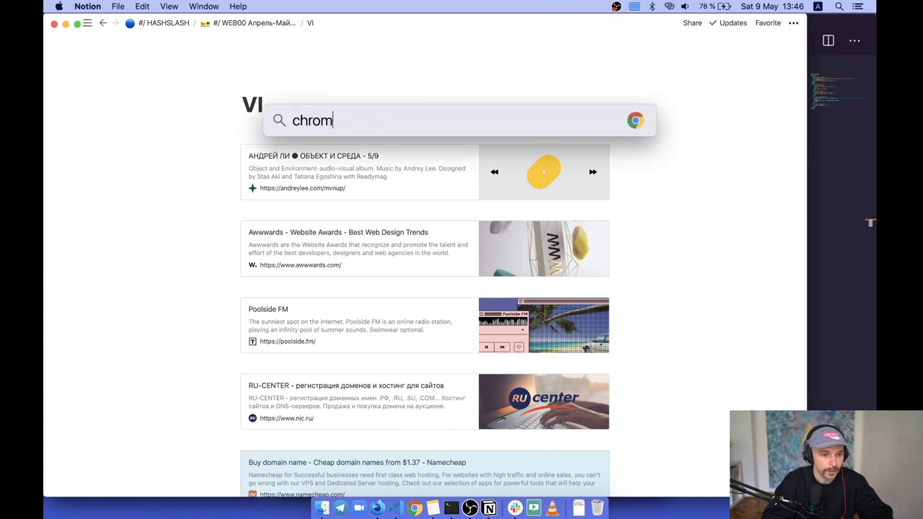
key(Return)
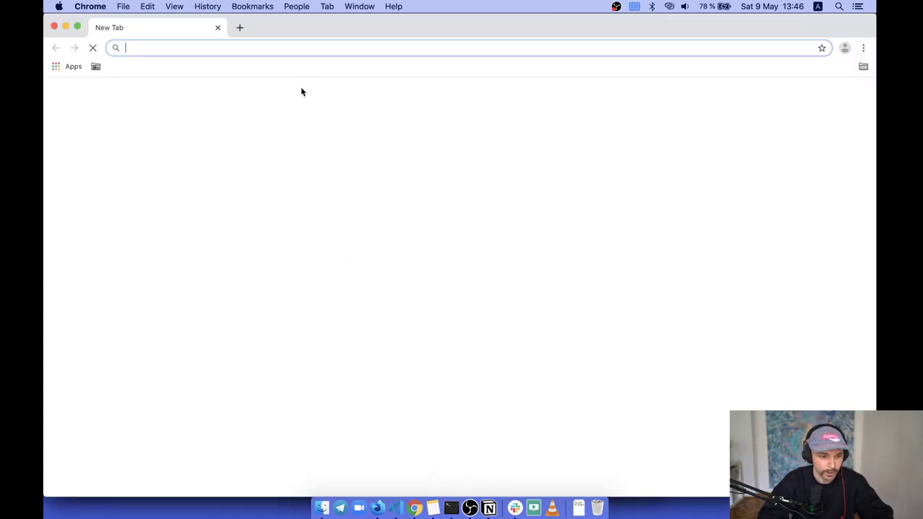
text(n et)
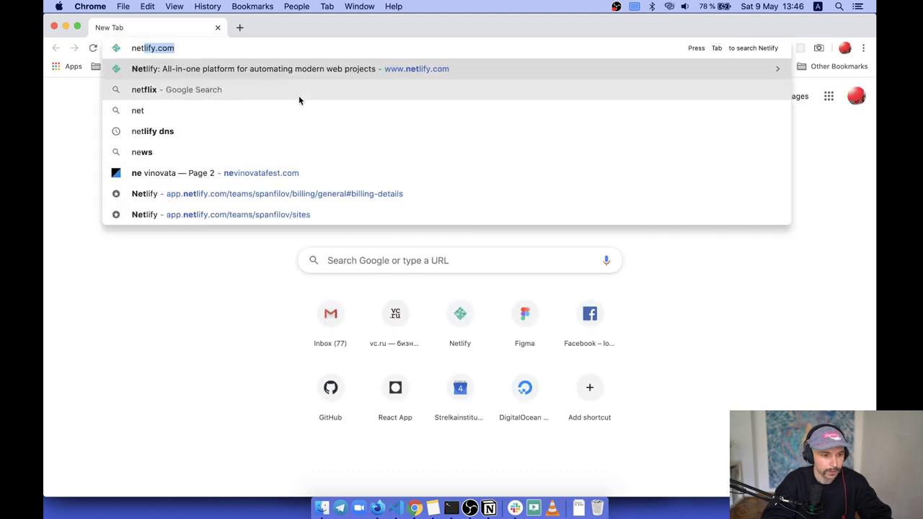
key(Return)
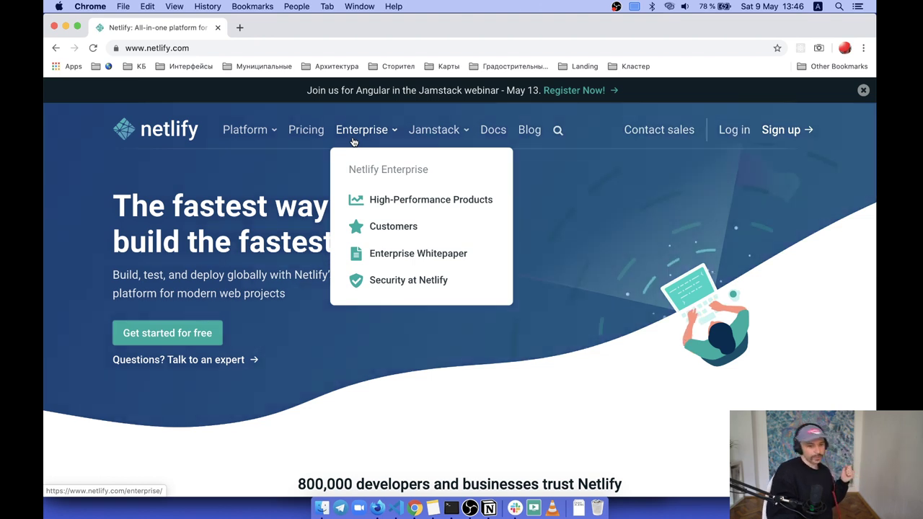
click(725, 129)
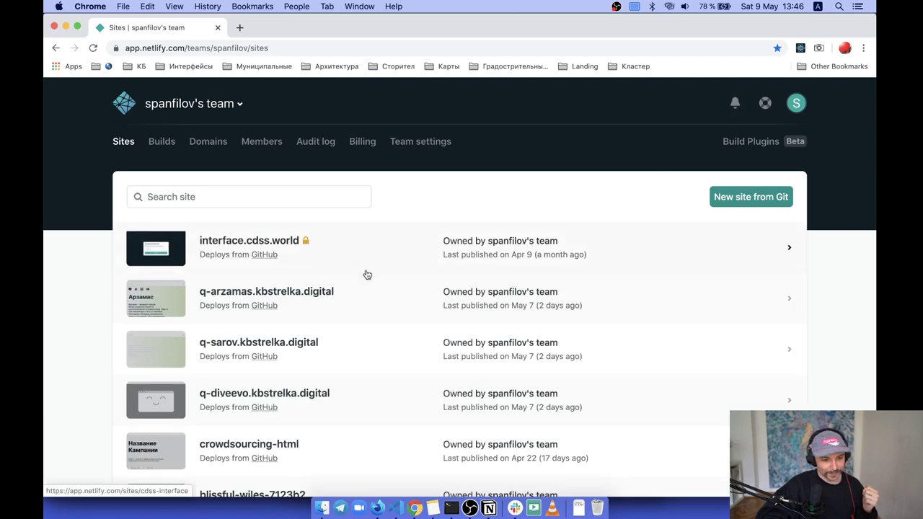
Open the hashsla.sh site from the sites list and go to the Domains section of its domain settings.
scroll(367, 274, down, 5)
scroll(377, 357, down, 1)
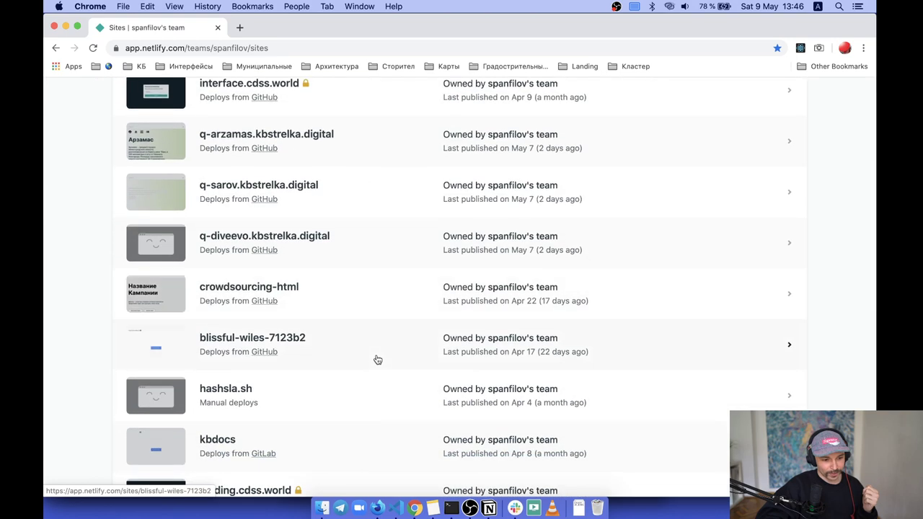
scroll(377, 359, down, 3)
click(369, 355)
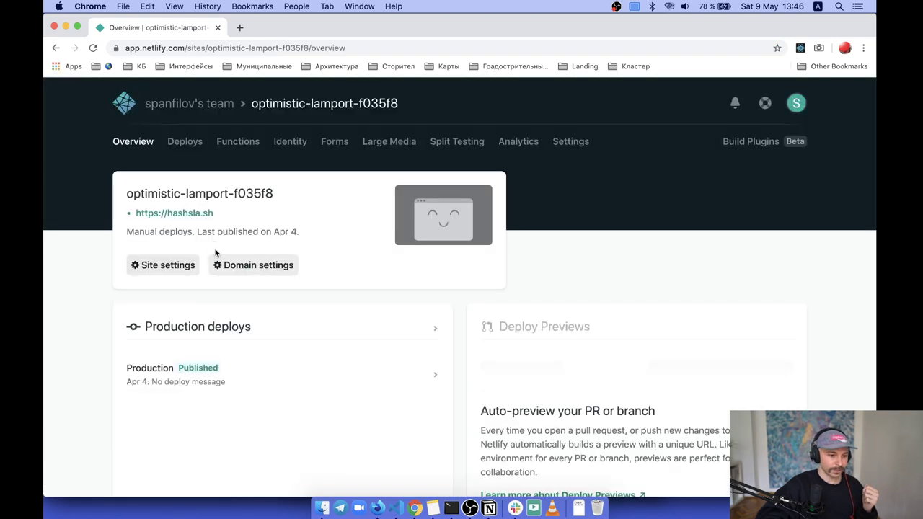
click(241, 269)
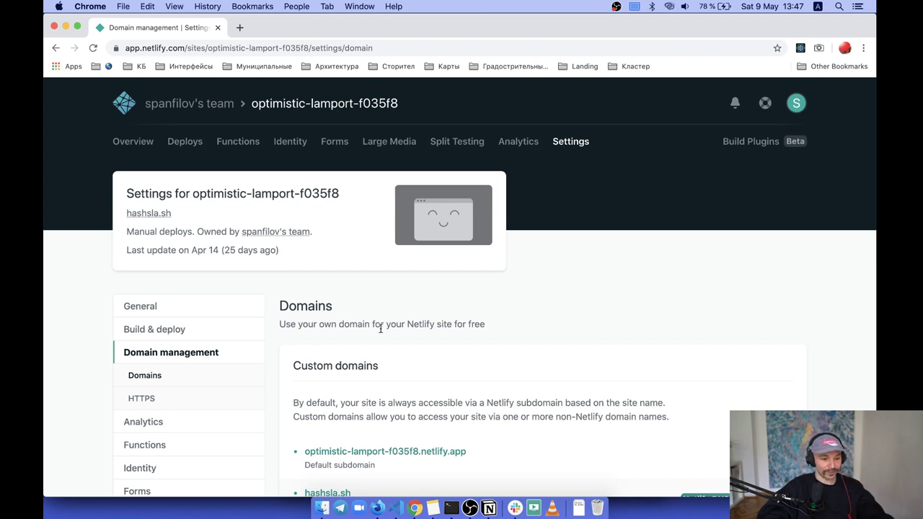
click(201, 372)
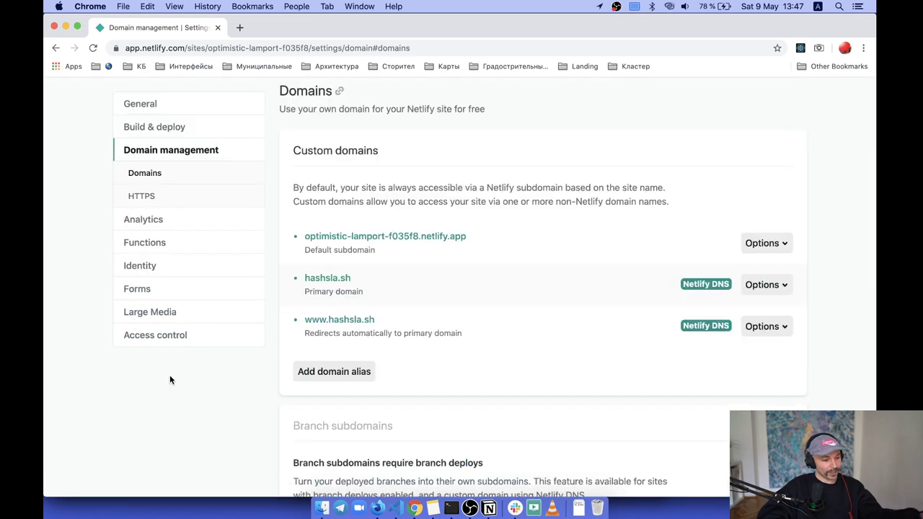
scroll(423, 389, up, 3)
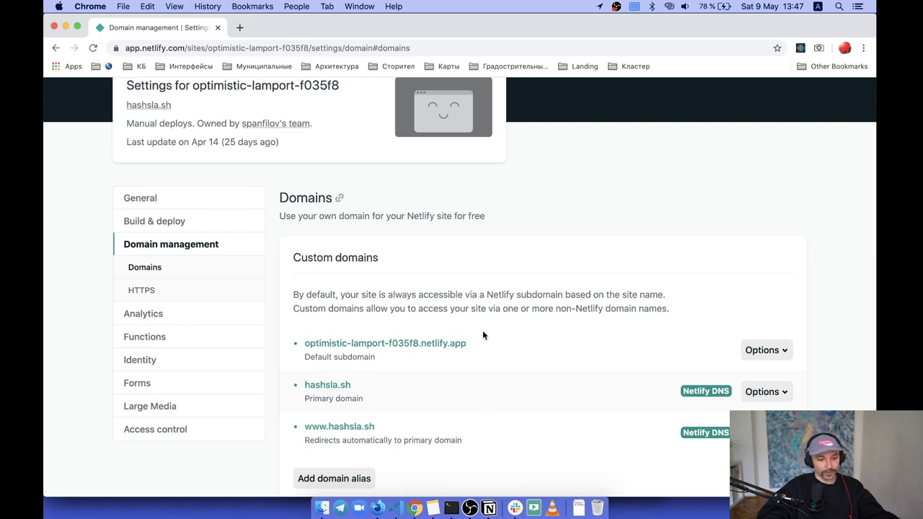
scroll(482, 334, down, 4)
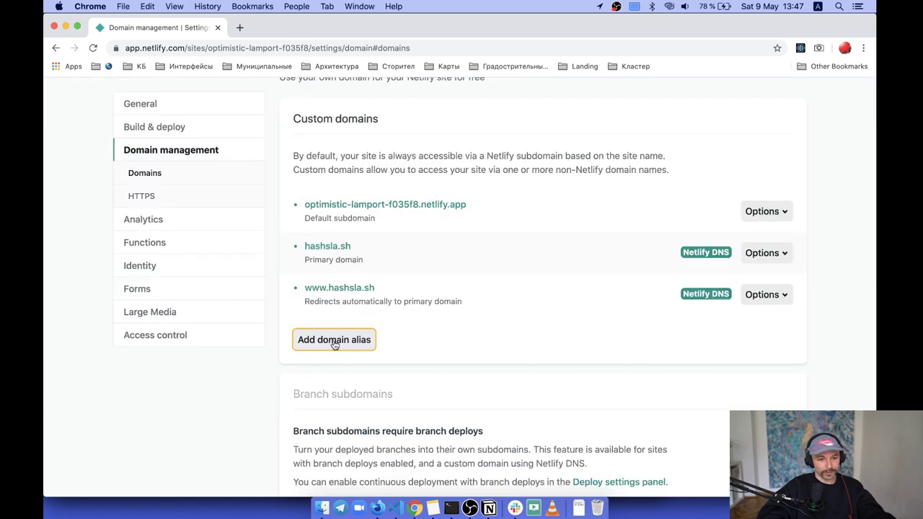
scroll(445, 389, down, 5)
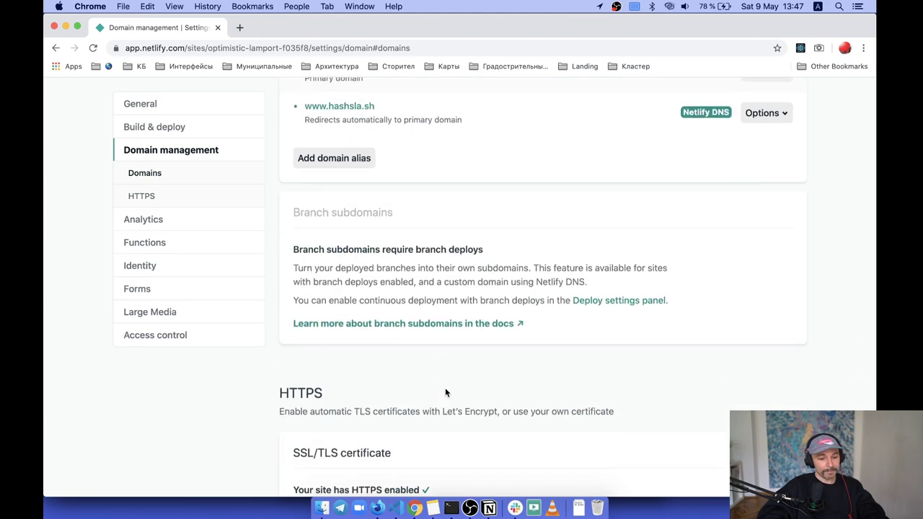
scroll(445, 390, up, 5)
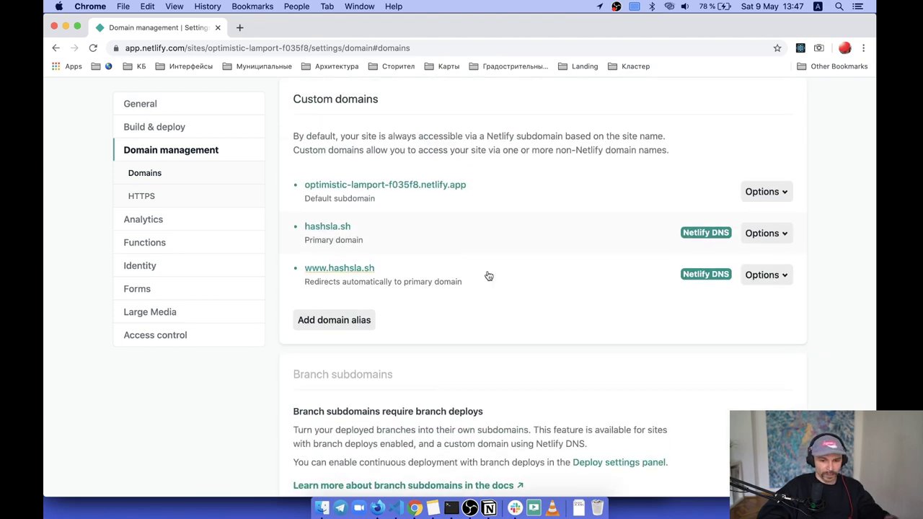
click(782, 275)
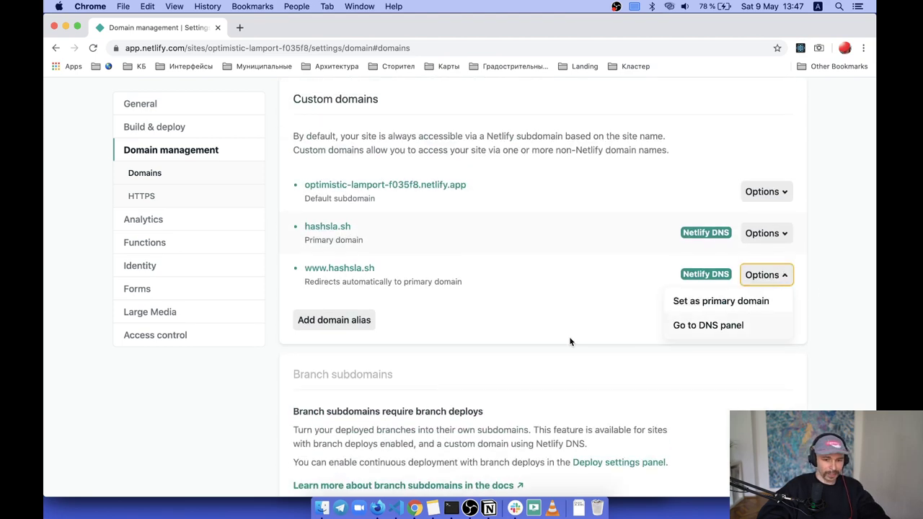
click(534, 324)
click(778, 275)
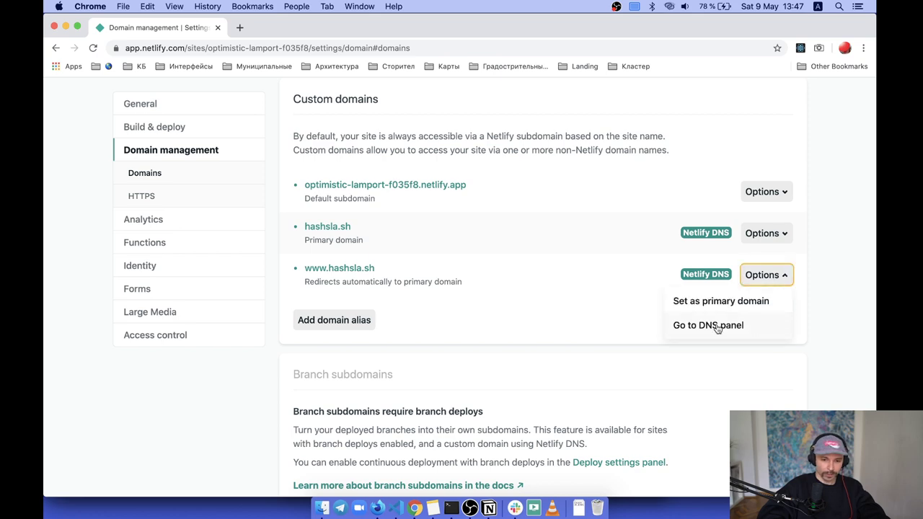
click(717, 326)
Examine the DNS records for hashsla.sh and highlight the four nsone.net nameserver hostnames assigned by Netlify.
scroll(474, 354, down, 5)
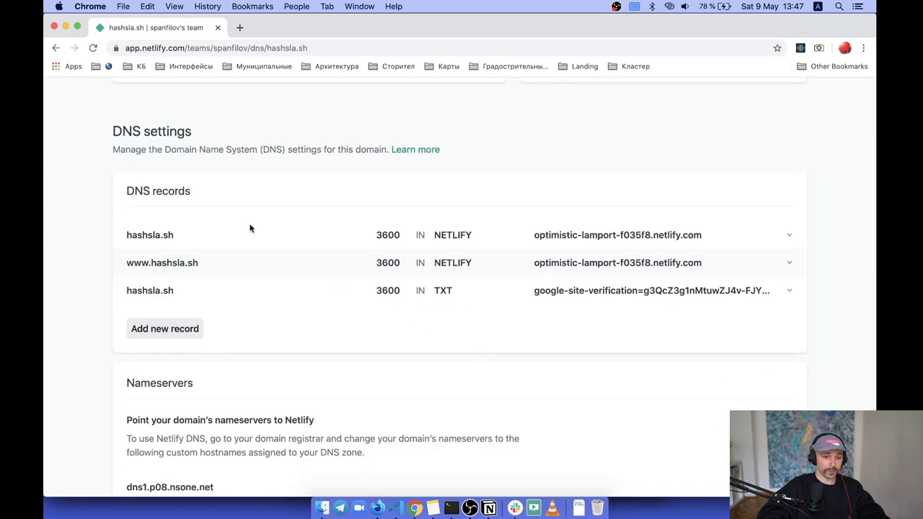
scroll(250, 227, down, 4)
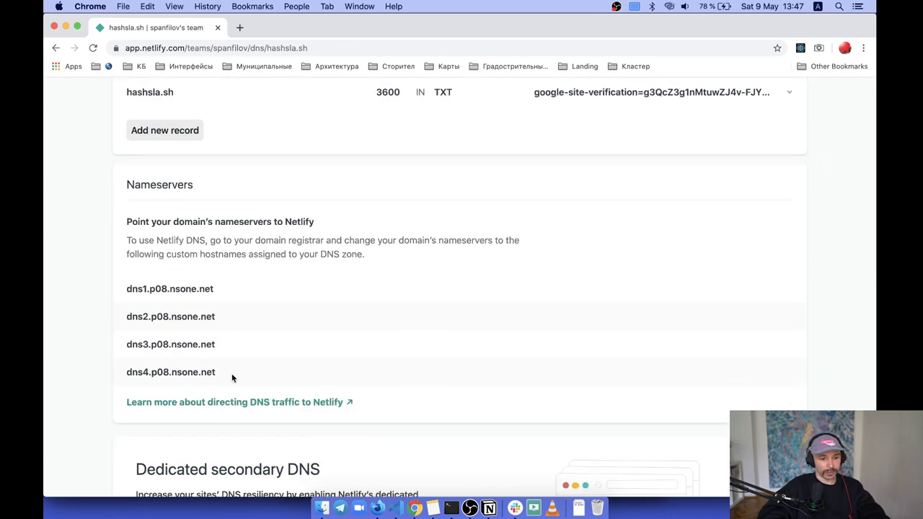
drag(231, 373, 97, 274)
click(204, 301)
Switch to the Namecheap domain page in Firefox and highlight the dns4.p08.nsone.net entry under Custom DNS nameservers.
key(super+Tab)
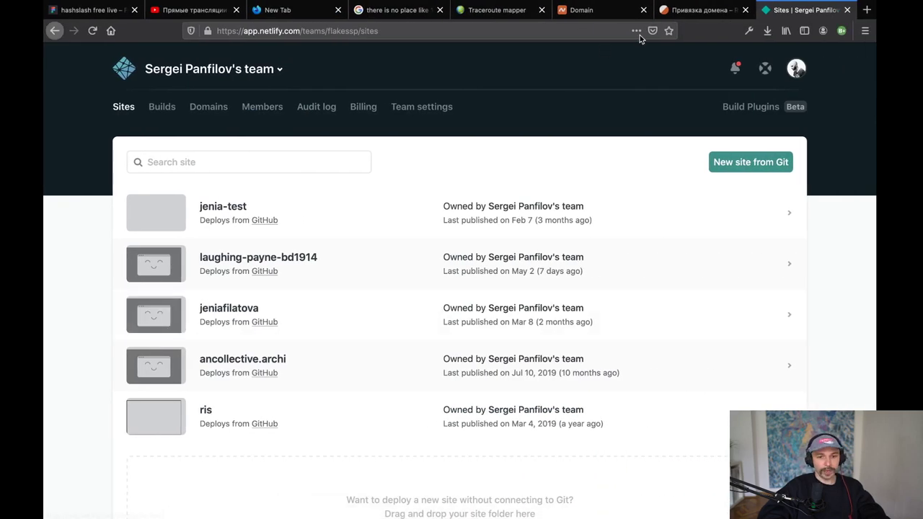
click(696, 10)
click(585, 12)
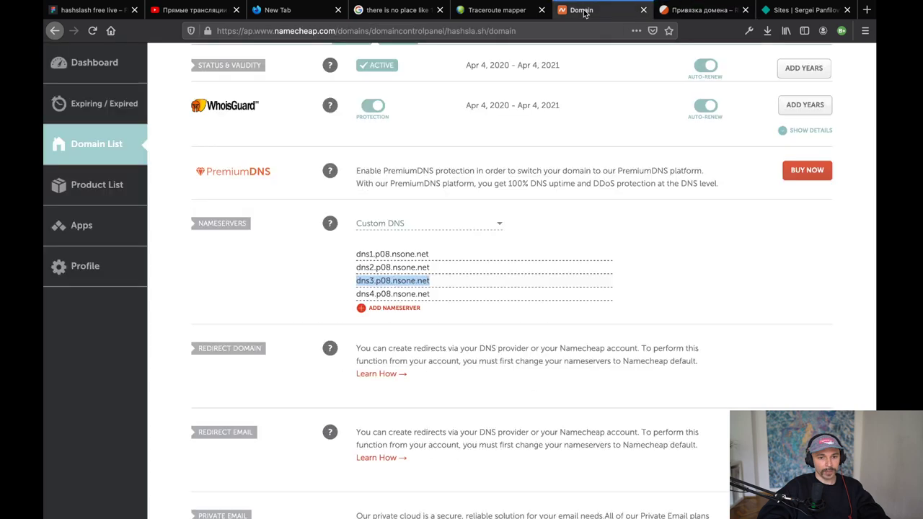
click(458, 307)
key(super+a)
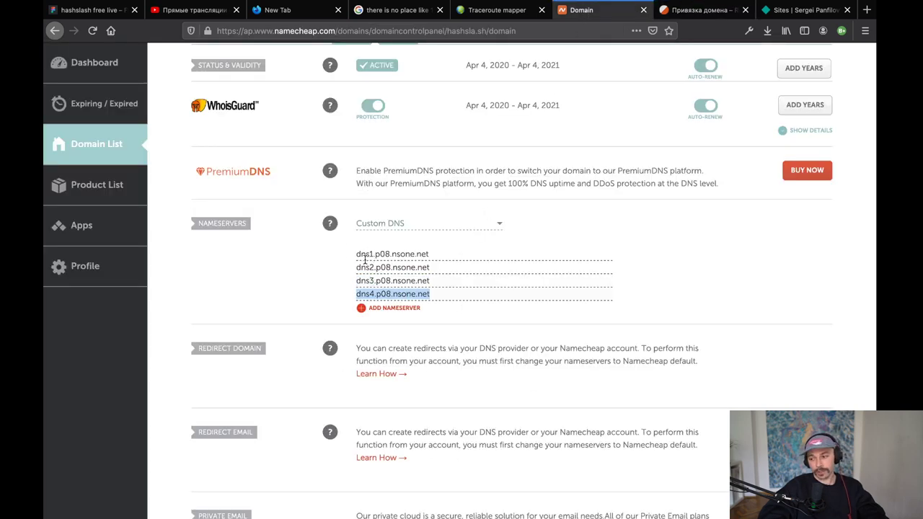
Return to Netlify in Chrome, review the hashsla.sh DNS records, and go back to the site's domain management settings.
key(super+Tab)
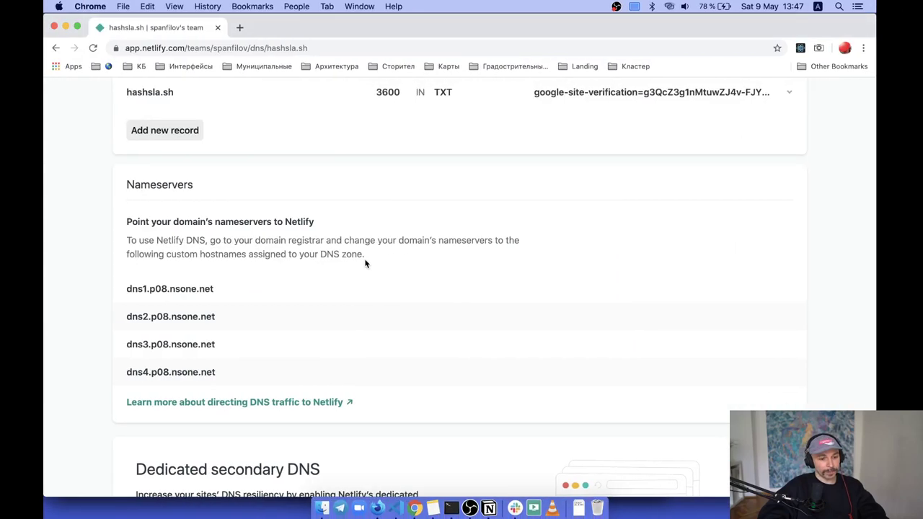
scroll(365, 264, up, 6)
scroll(365, 262, down, 3)
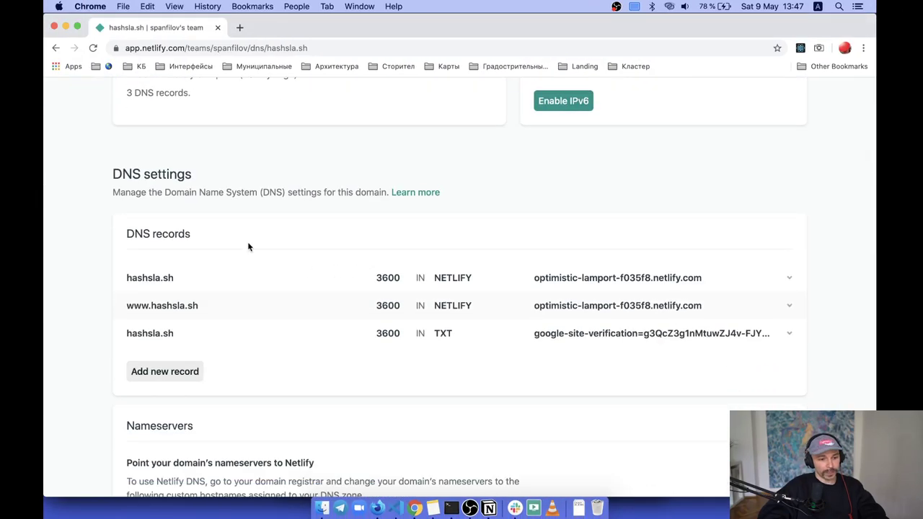
scroll(248, 246, up, 3)
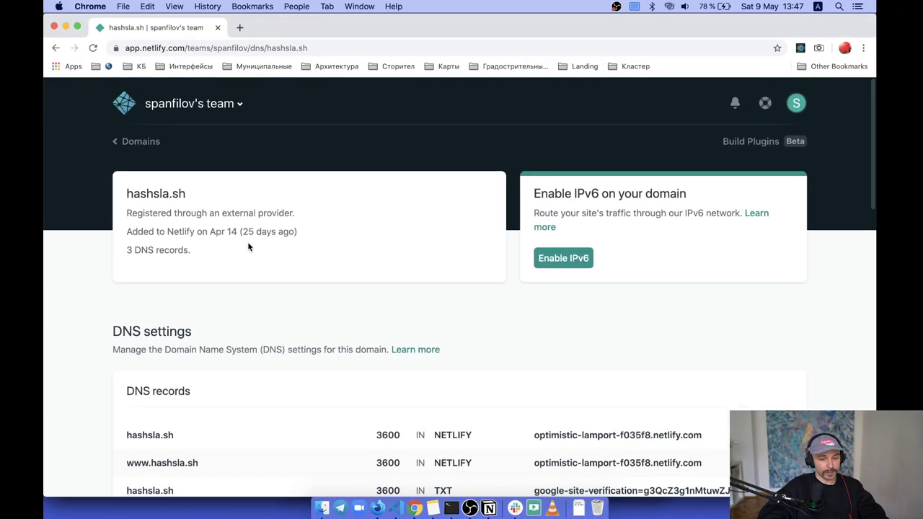
key(super+bracketleft)
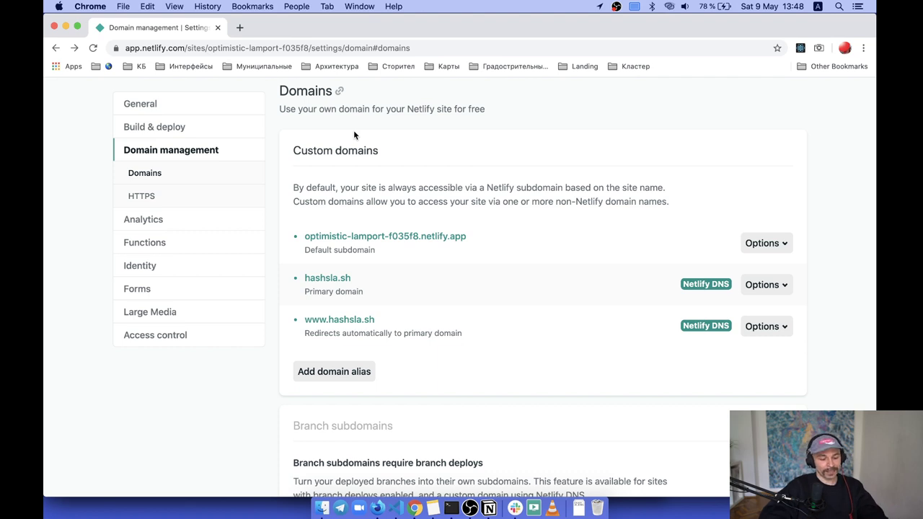
key(super+t)
text(.wor)
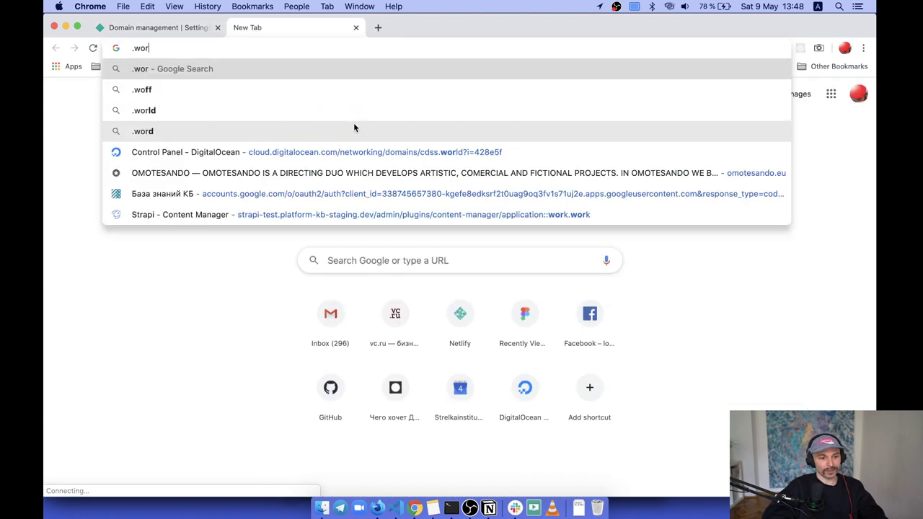
text(ld)
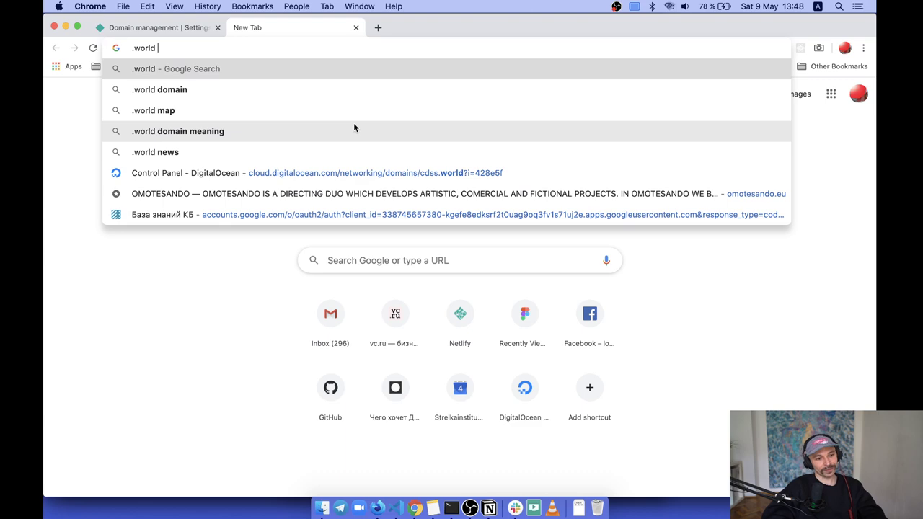
key(super+w)
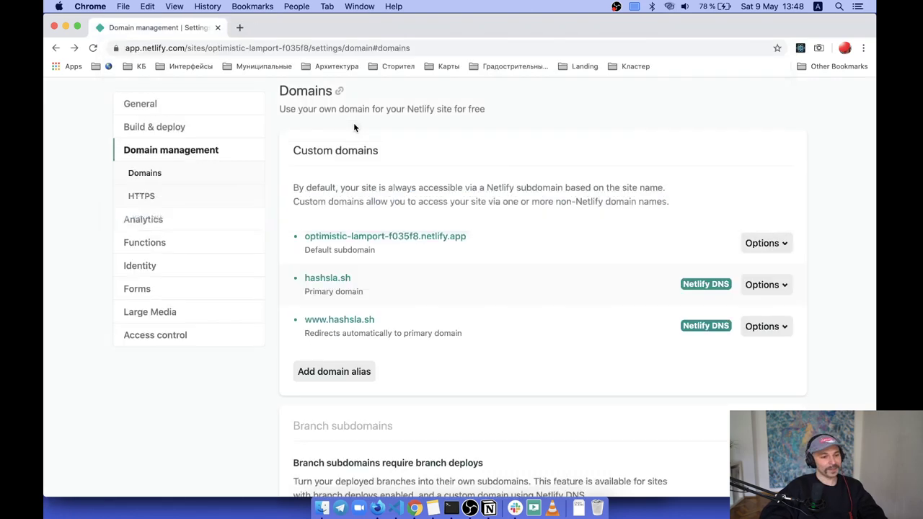
Switch to Namecheap in Firefox, open its domain registration page, and search for a domain made from a first name.
key(super+Tab)
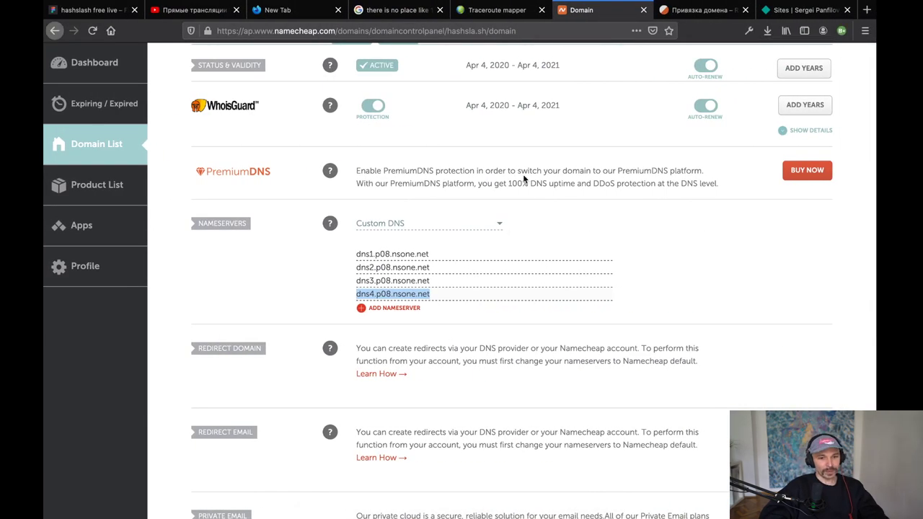
key(super+r)
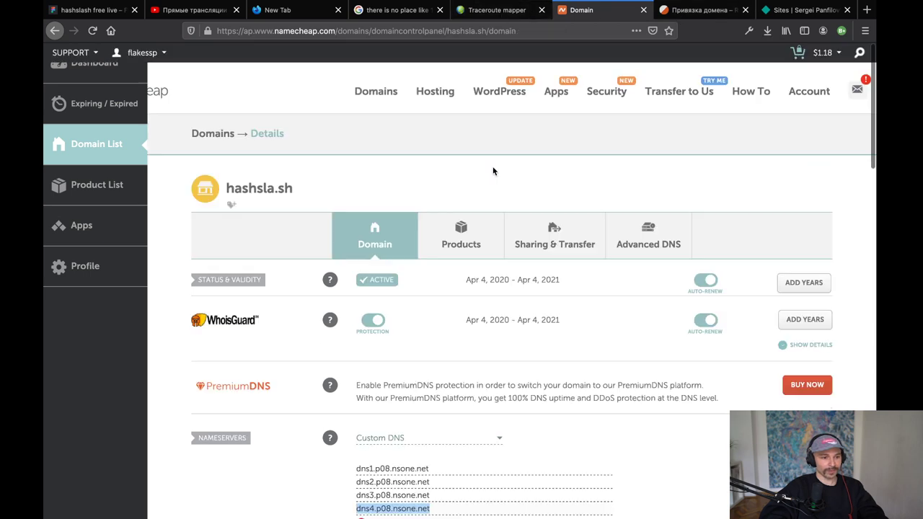
click(85, 134)
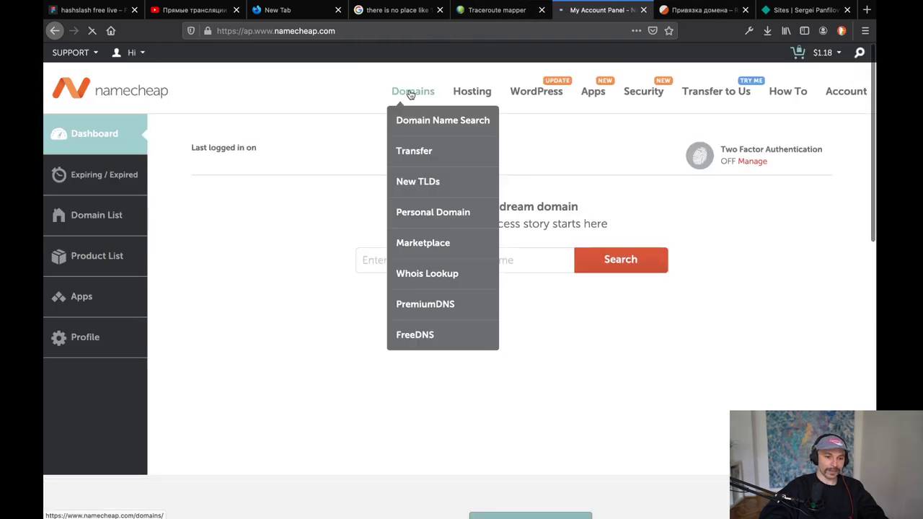
click(410, 93)
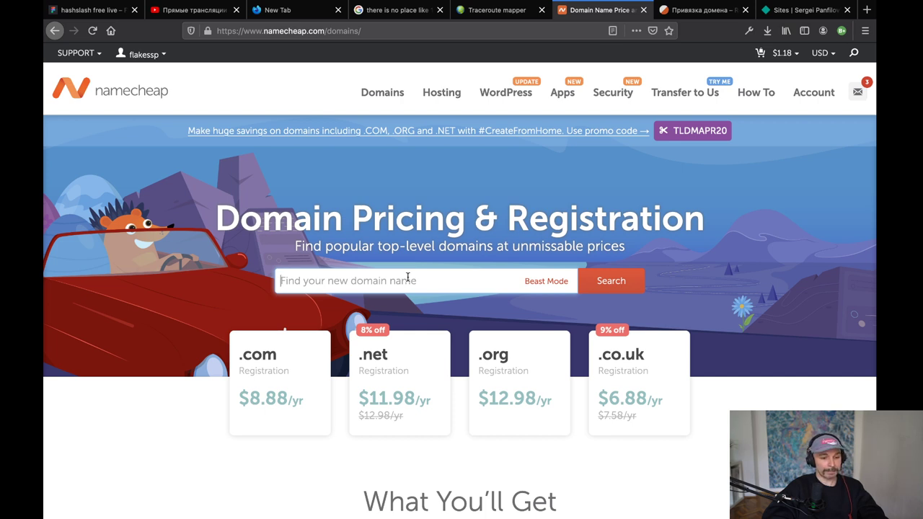
text(sereja)
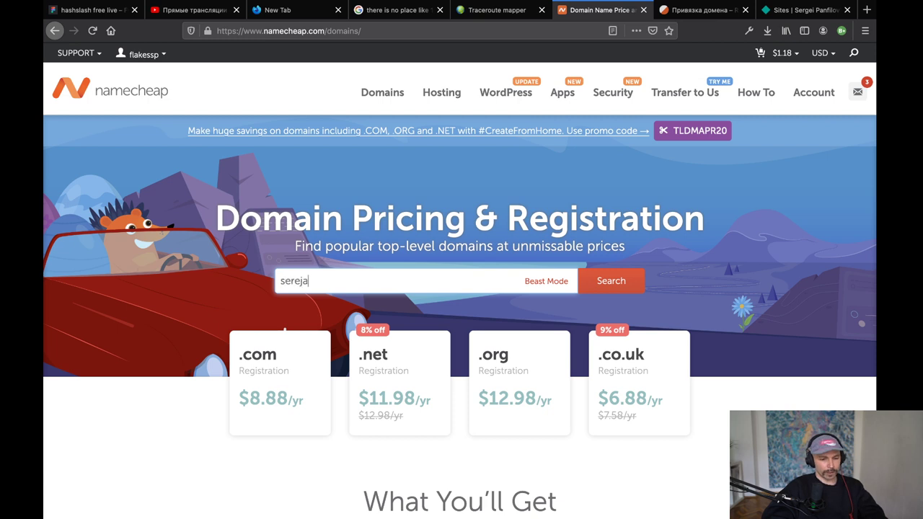
key(Return)
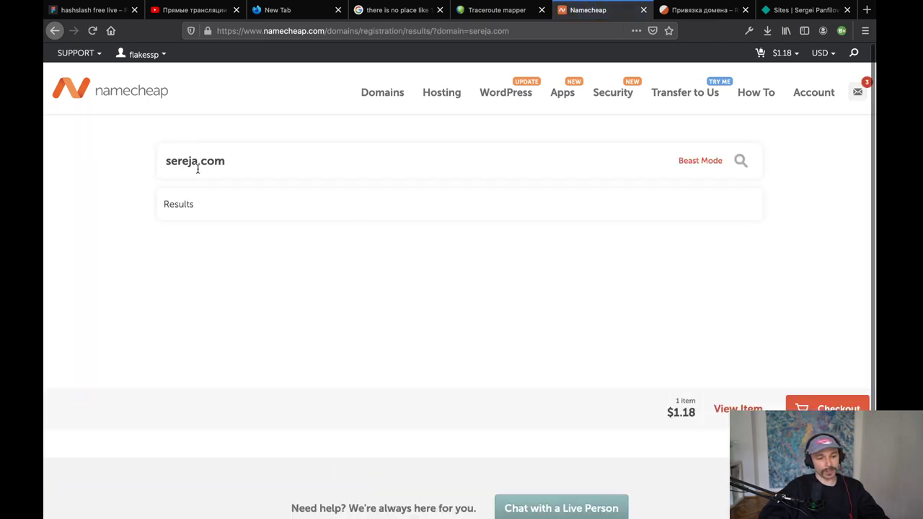
Enter the address hashsla.sh in a new browser tab, highlight it, and close the tab without visiting the site.
key(ctrl+t)
text(hash)
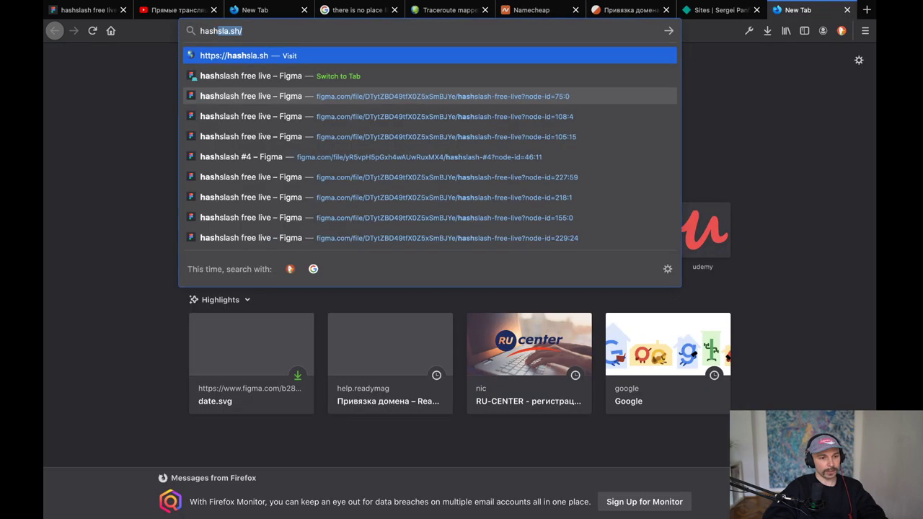
text(sla.sh)
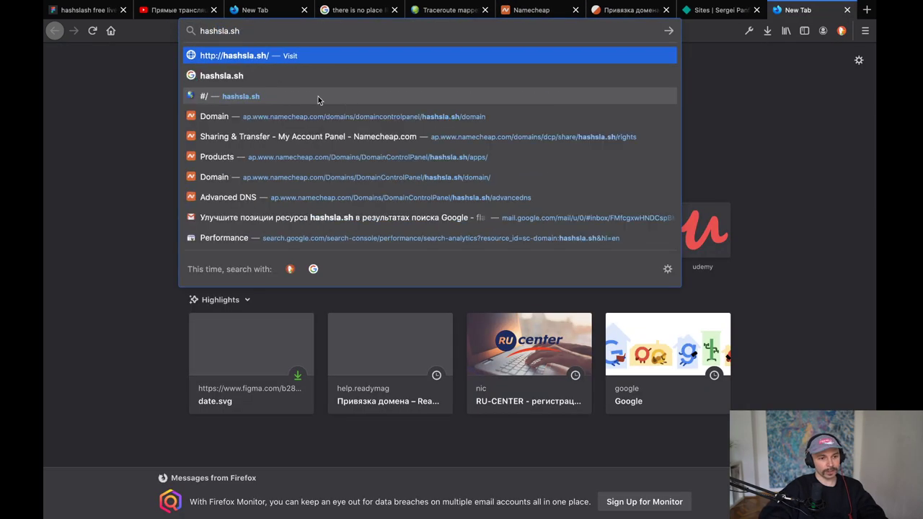
drag(247, 30, 182, 31)
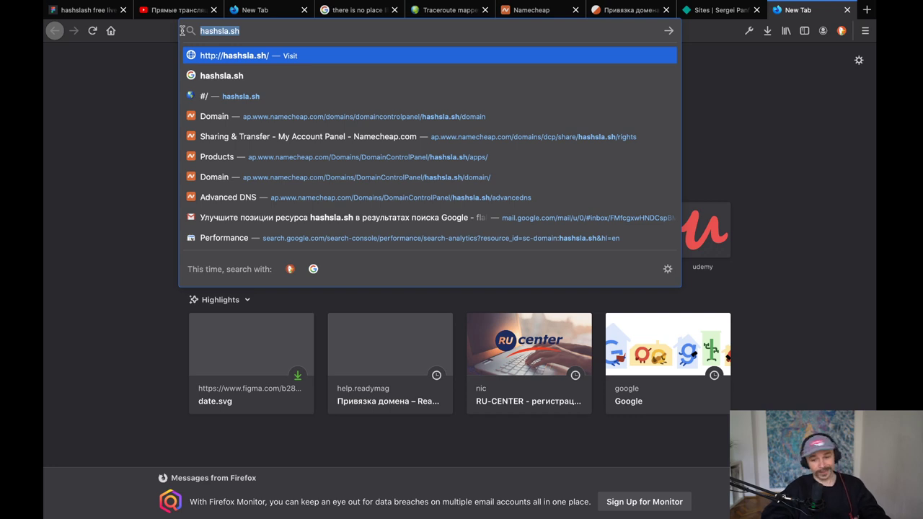
click(252, 33)
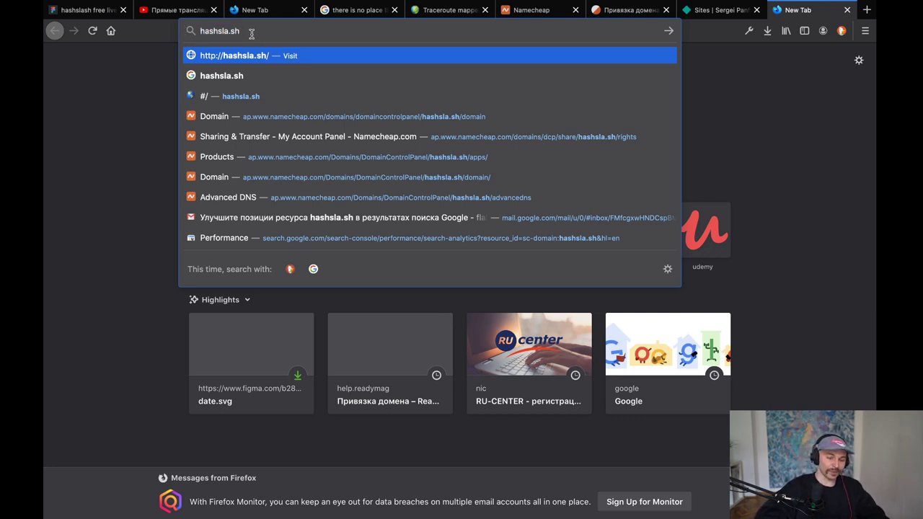
key(ctrl+w)
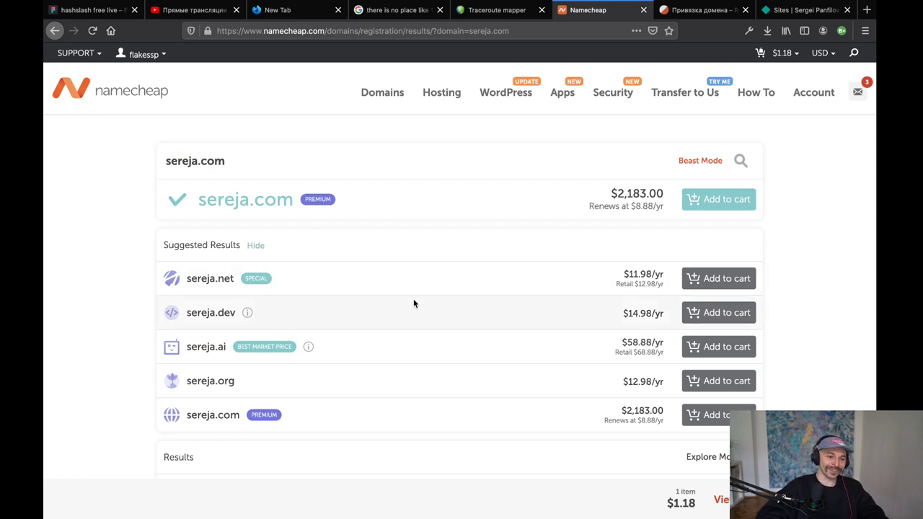
Examine the suggested and listed domain extensions and their prices in the Namecheap search results.
scroll(414, 303, down, 3)
scroll(413, 302, down, 3)
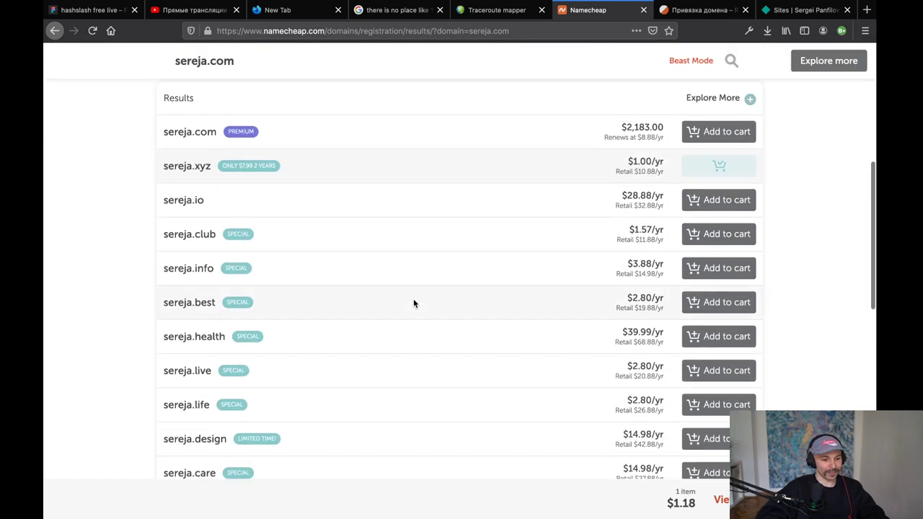
scroll(414, 303, down, 10)
scroll(413, 303, up, 20)
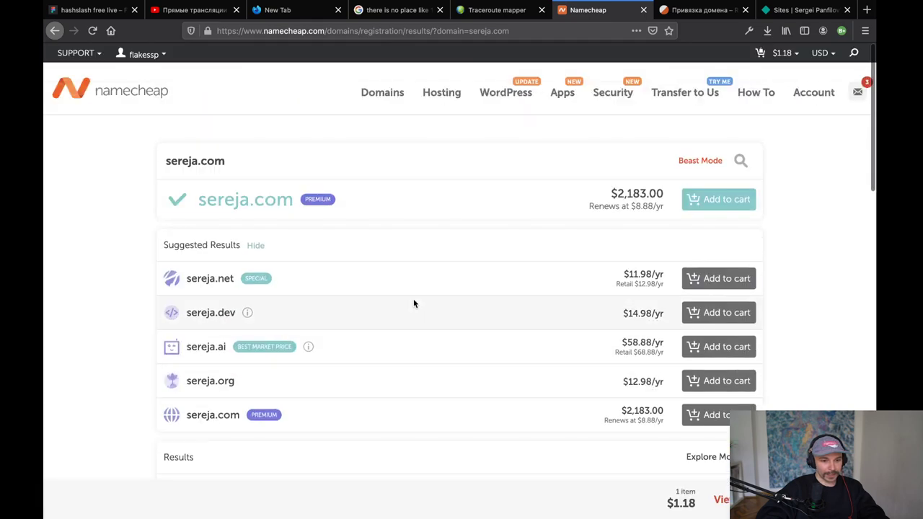
scroll(413, 303, down, 10)
scroll(413, 303, down, 10)
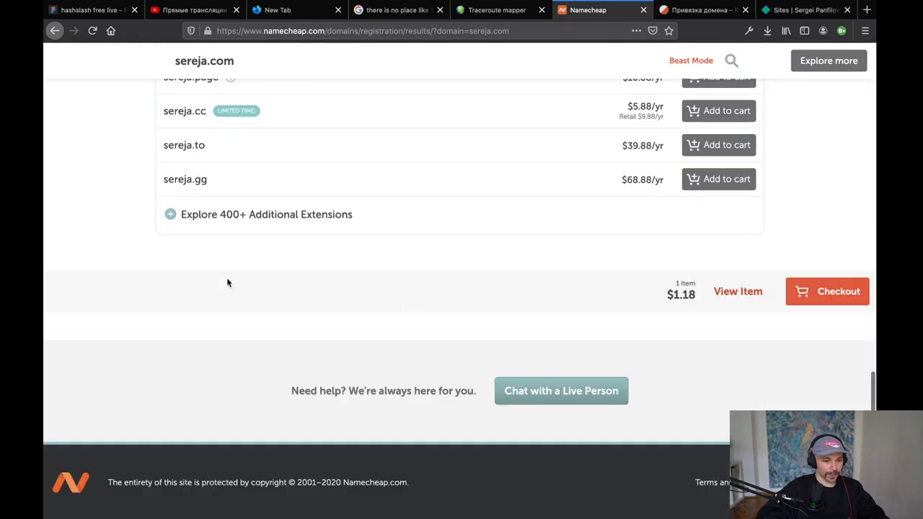
Explore the additional extensions and filter the domain results to $2 or less.
scroll(227, 212, up, 4)
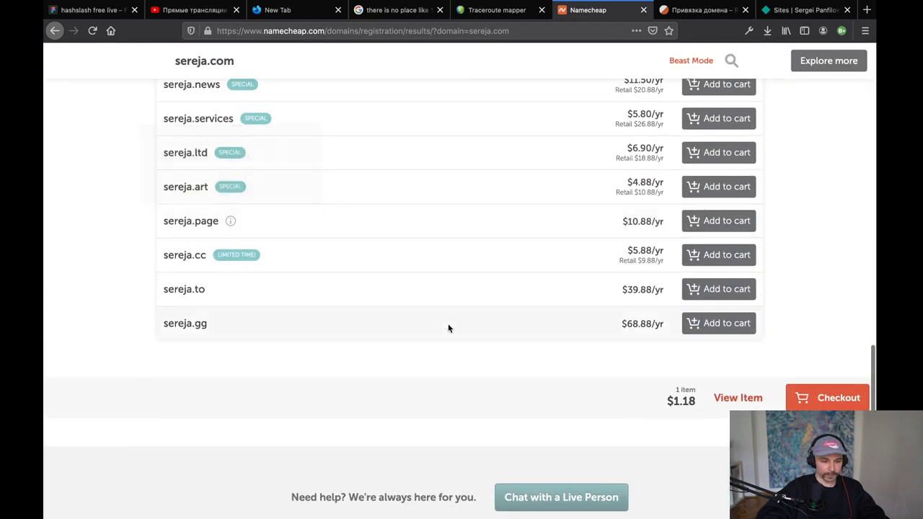
scroll(448, 326, up, 2)
scroll(448, 326, down, 4)
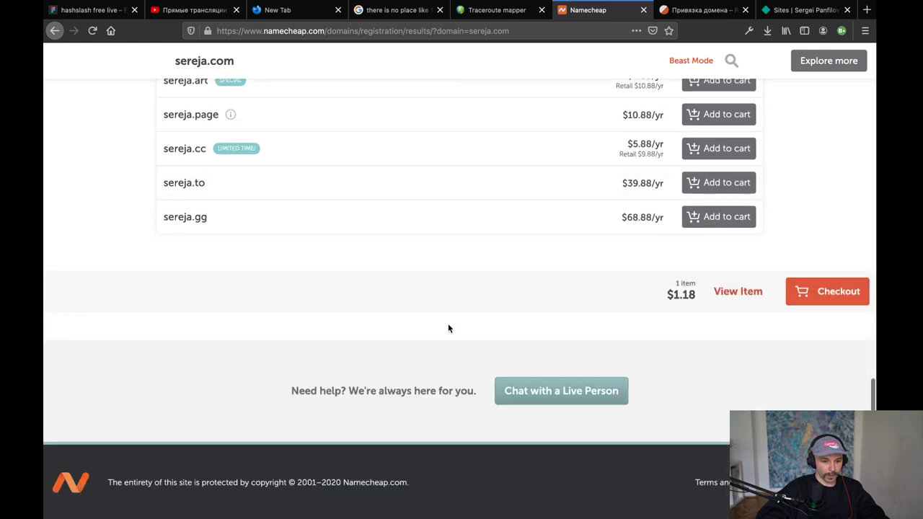
scroll(448, 325, up, 20)
scroll(448, 325, down, 8)
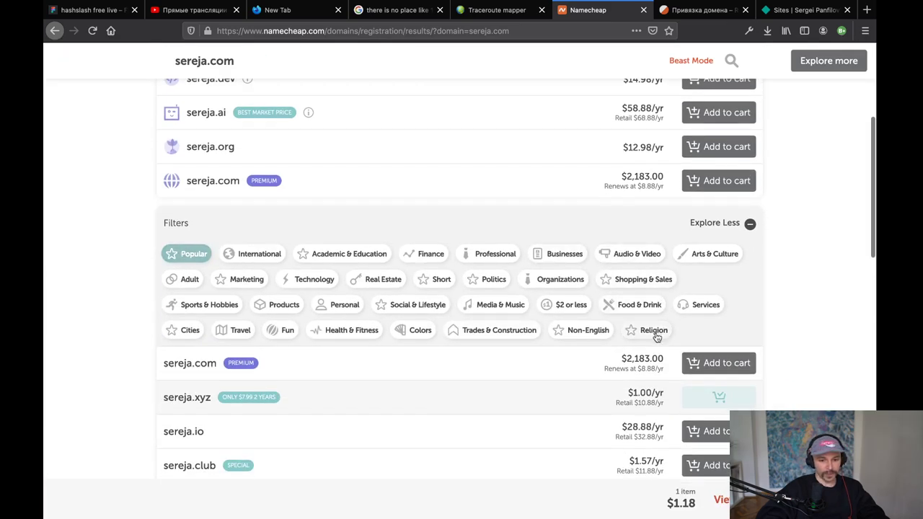
click(568, 307)
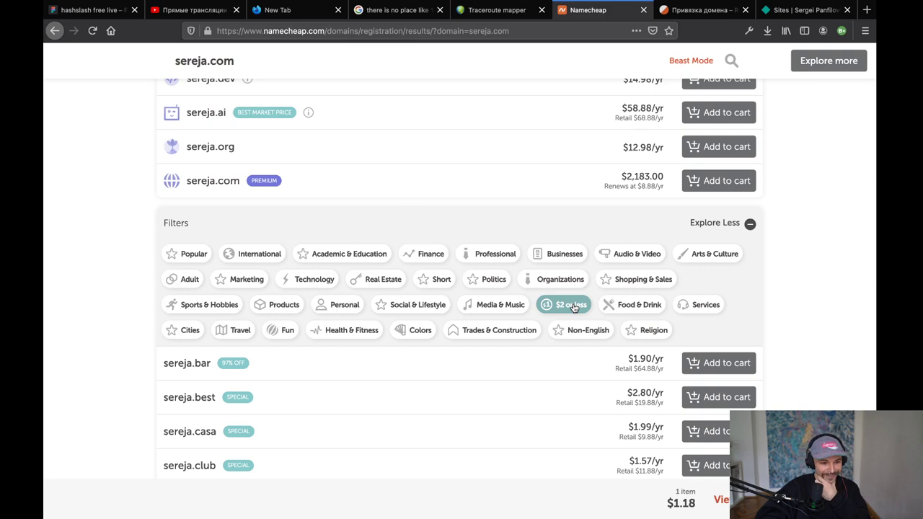
Examine the discounted extensions and yearly prices listed under the $2 or less filter.
scroll(573, 305, down, 3)
scroll(407, 325, down, 6)
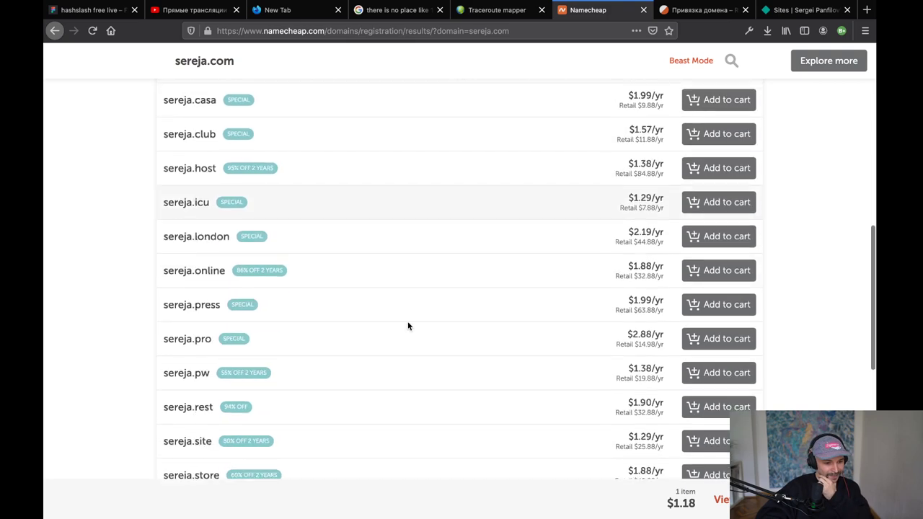
scroll(383, 333, down, 4)
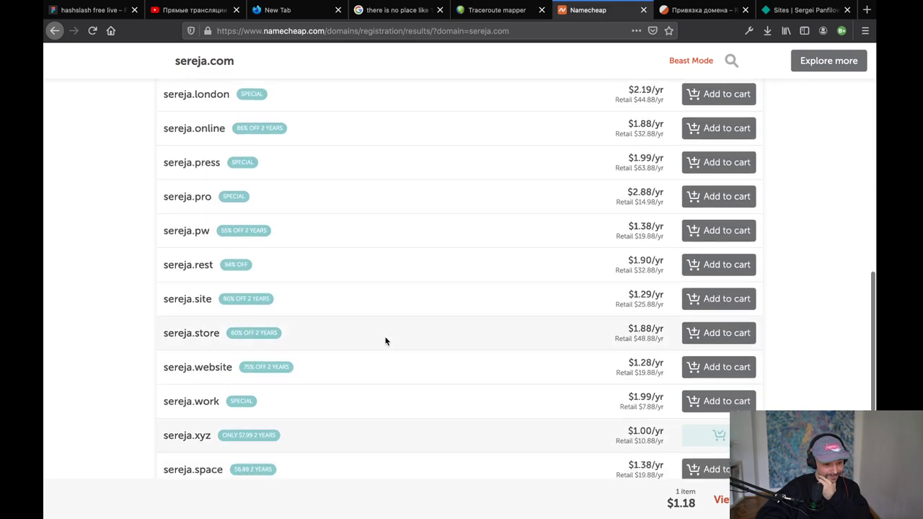
scroll(385, 340, down, 3)
scroll(349, 263, down, 3)
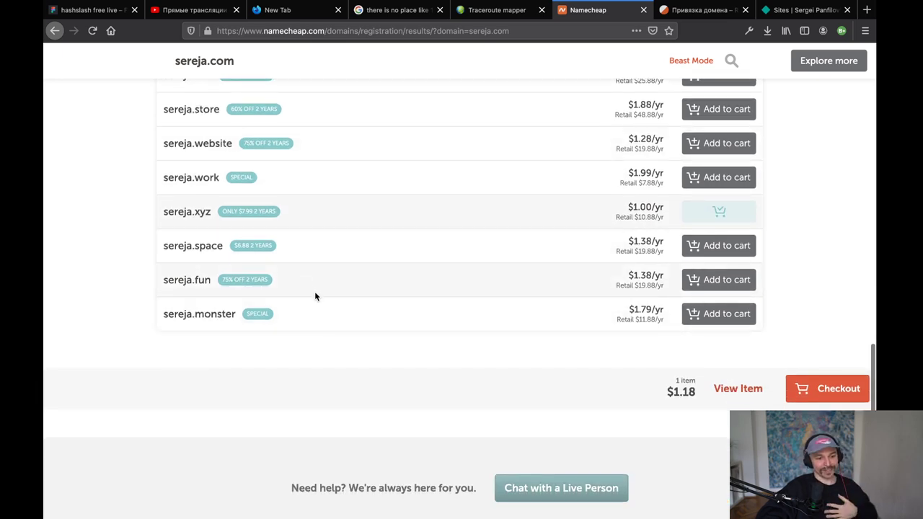
scroll(314, 294, up, 10)
scroll(316, 296, up, 5)
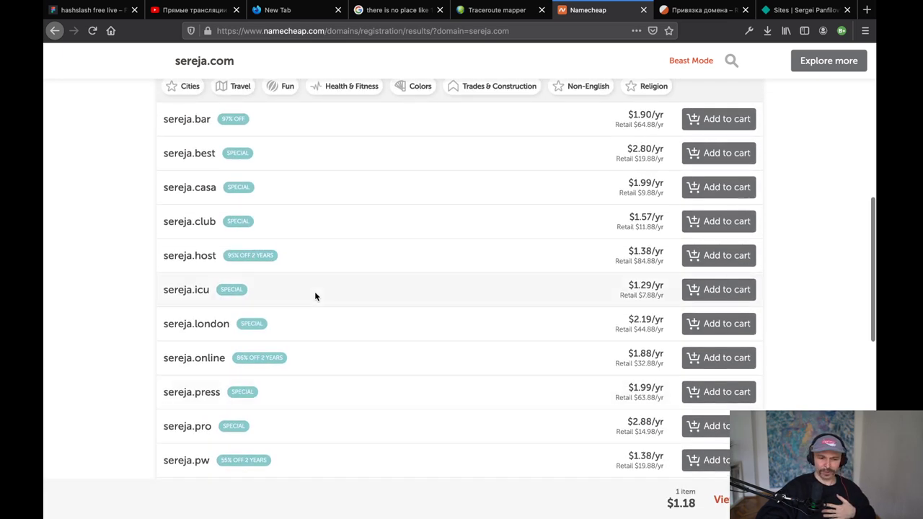
scroll(315, 296, up, 3)
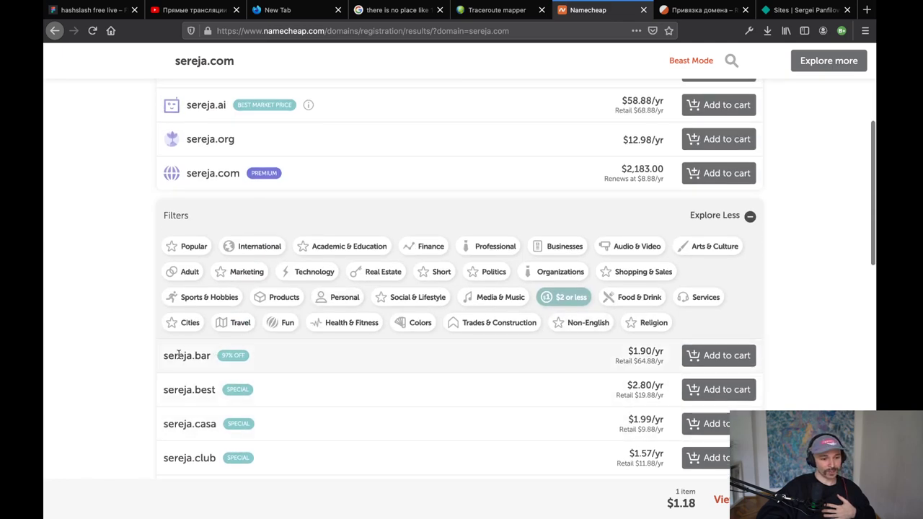
Highlight the premium .com result and compare its price with the cheap extensions in the filtered list.
scroll(406, 393, up, 6)
double_click(242, 200)
triple_click(242, 199)
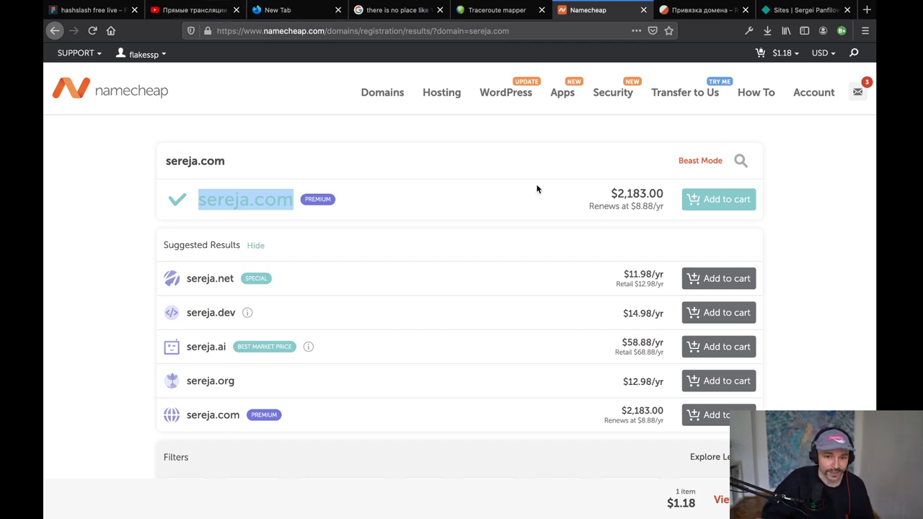
scroll(711, 381, down, 5)
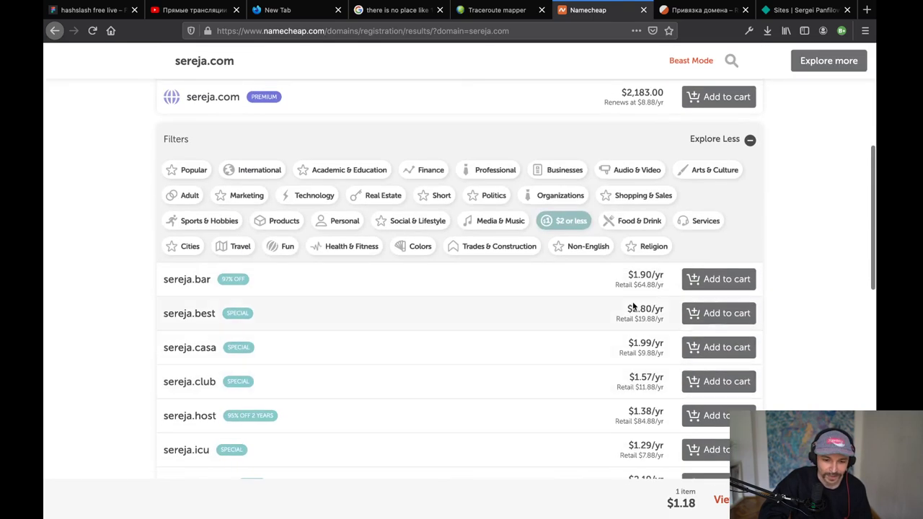
scroll(631, 296, up, 5)
Close the Namecheap results tab and open apple.com in a new tab to look over its home page.
click(643, 10)
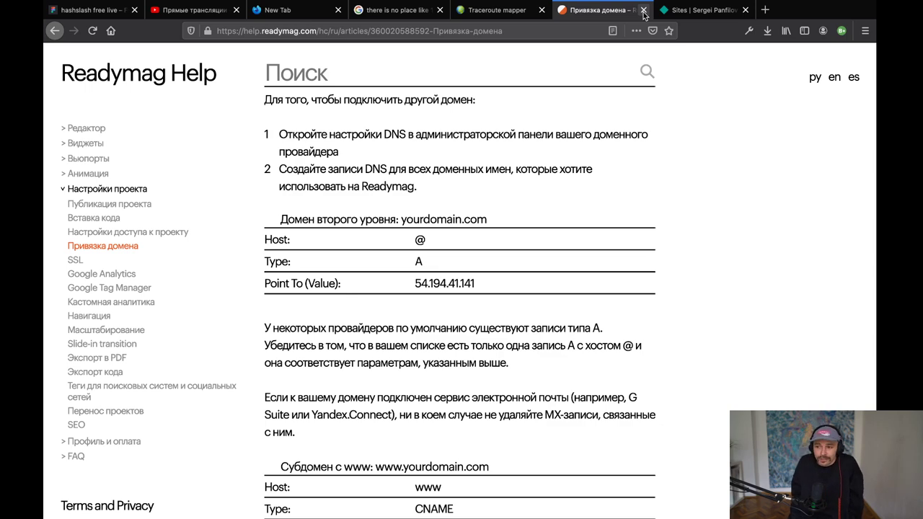
key(ctrl+t)
text(apple.com/)
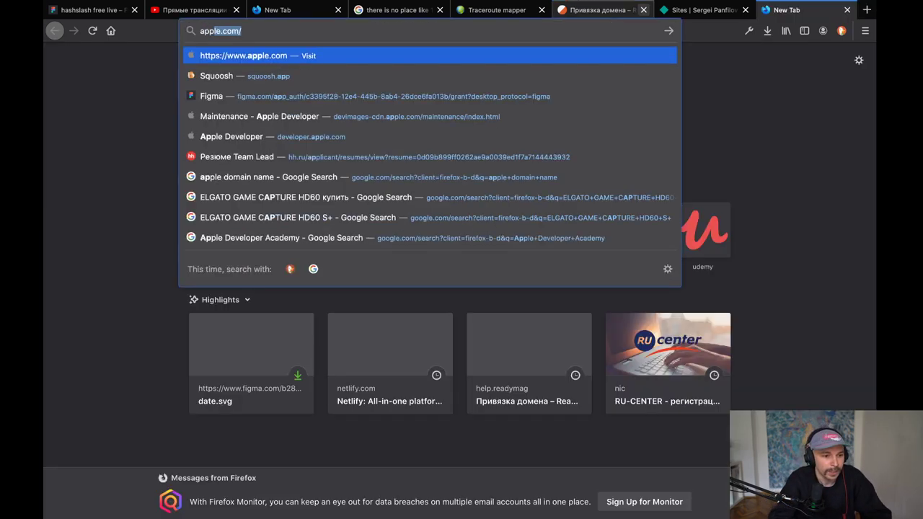
key(Return)
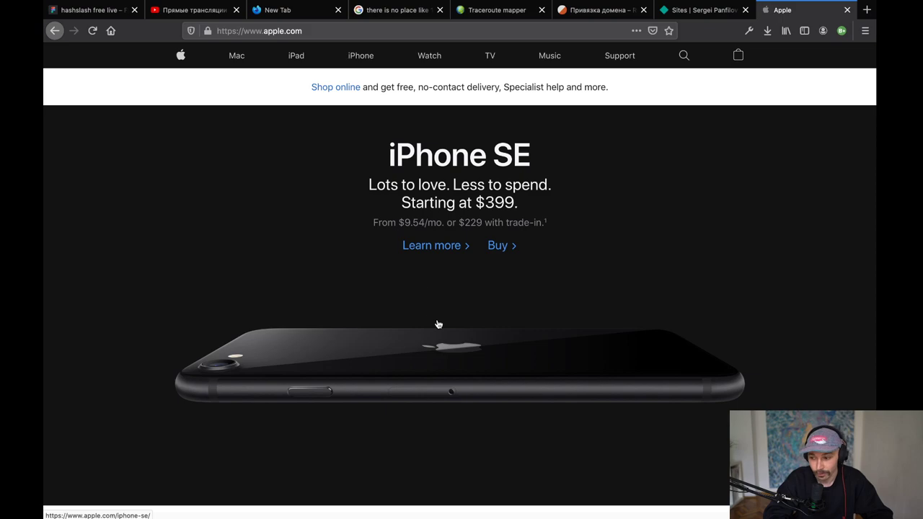
scroll(438, 324, down, 1)
scroll(437, 325, down, 15)
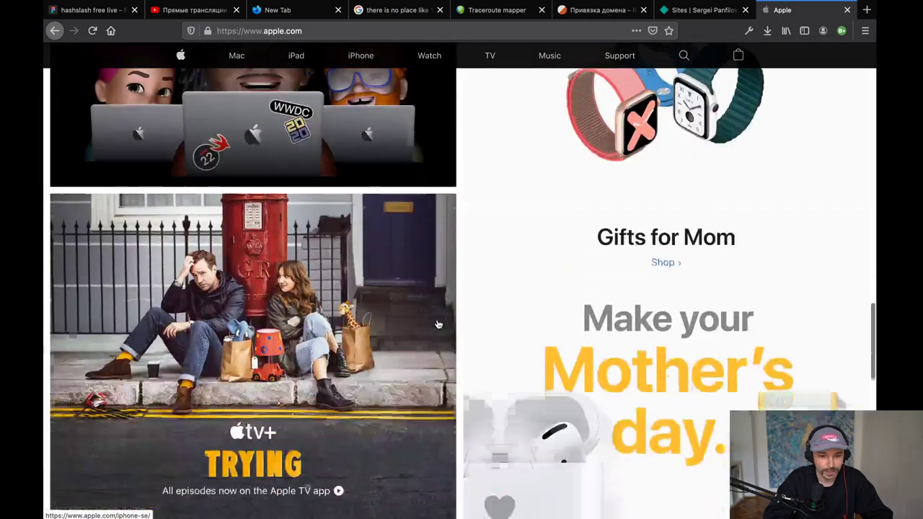
scroll(438, 324, down, 10)
key(Home)
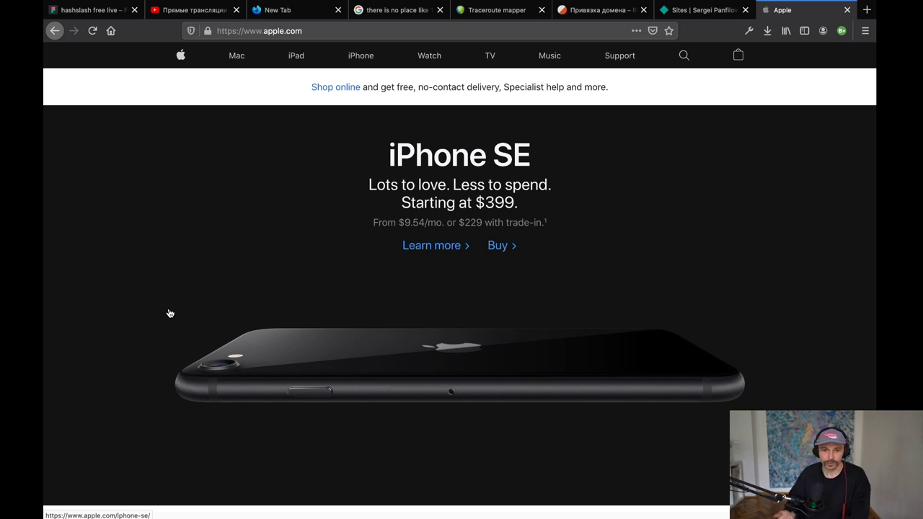
Look through the open tabs and load namecheap.com in the tab holding the Google image search.
click(488, 15)
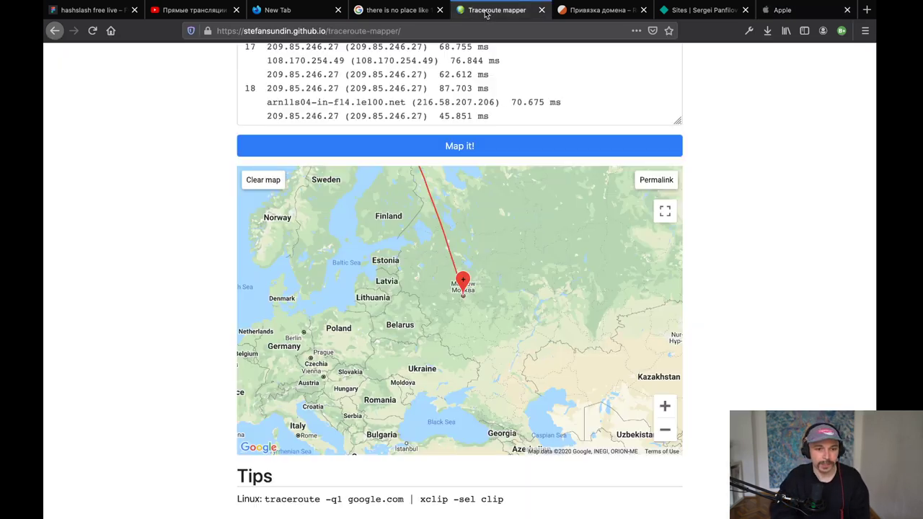
click(575, 15)
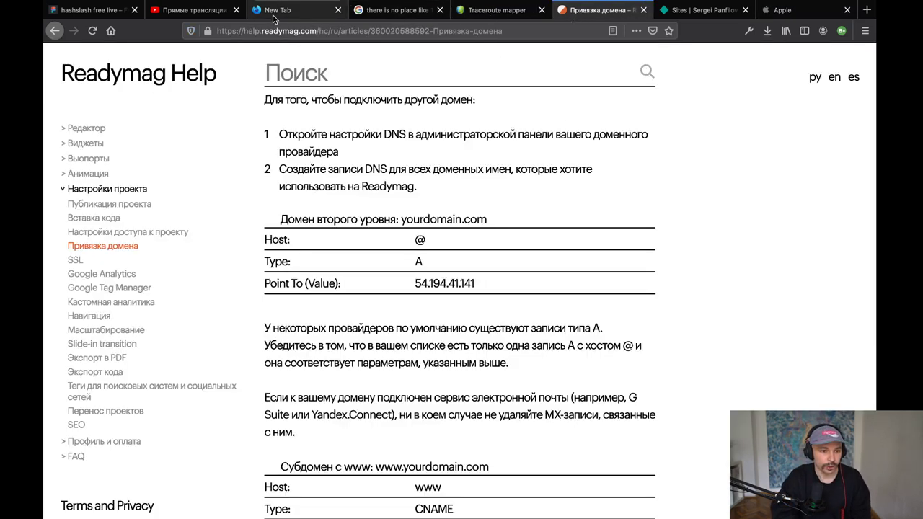
click(783, 10)
click(396, 10)
click(394, 31)
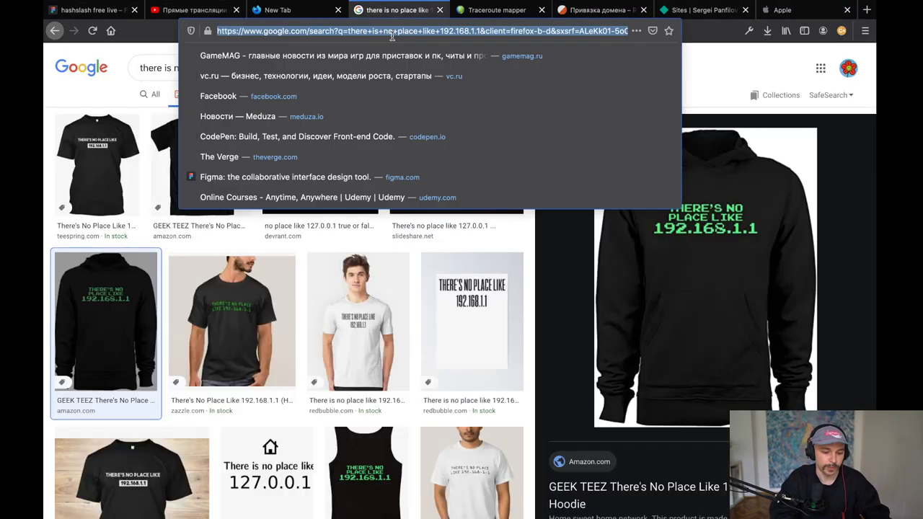
text(namecheap.)
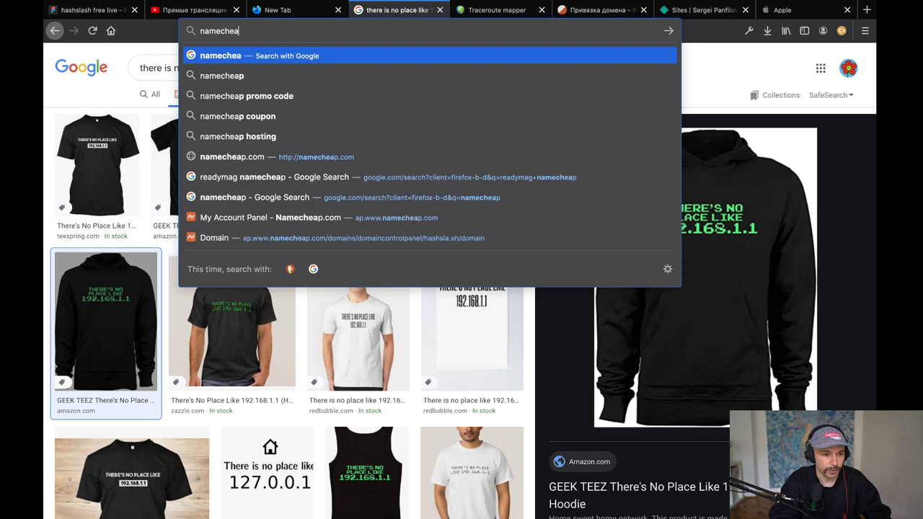
text(com)
key(Return)
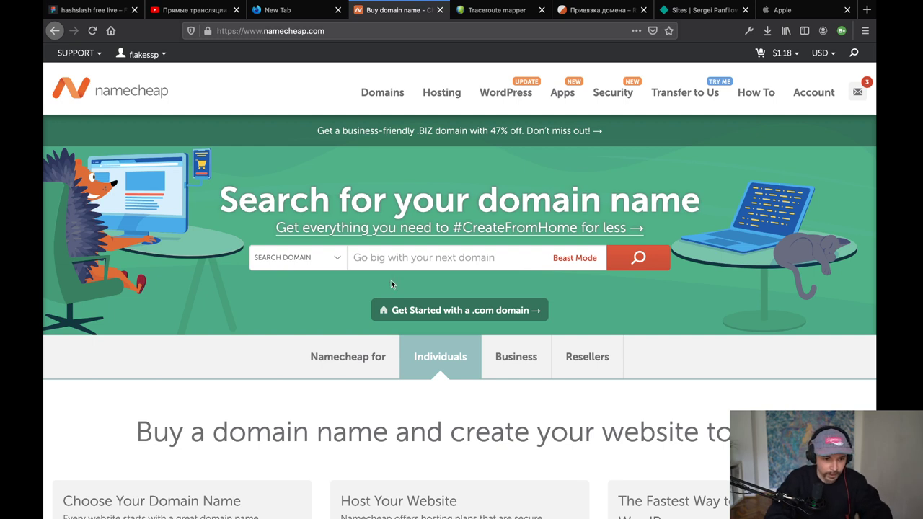
Search Namecheap for domains based on a different first name, without specifying an extension.
click(377, 253)
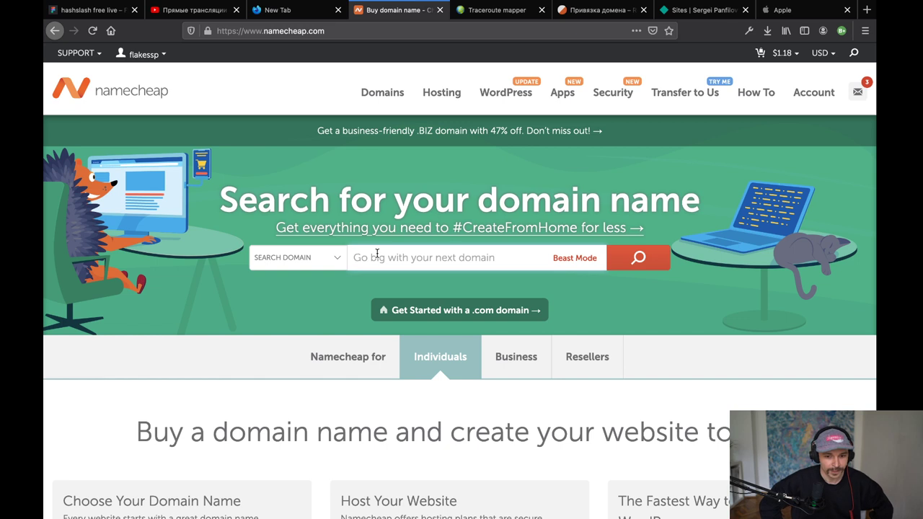
text(vsevolod)
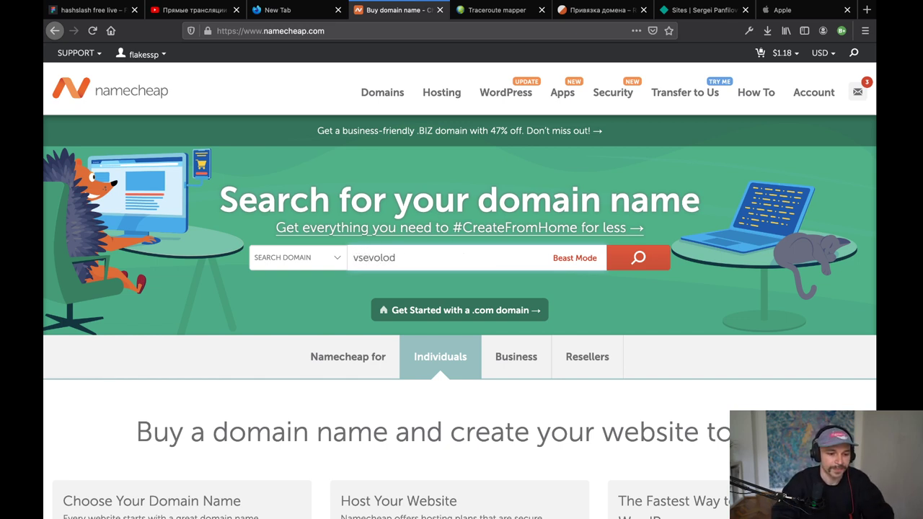
key(Return)
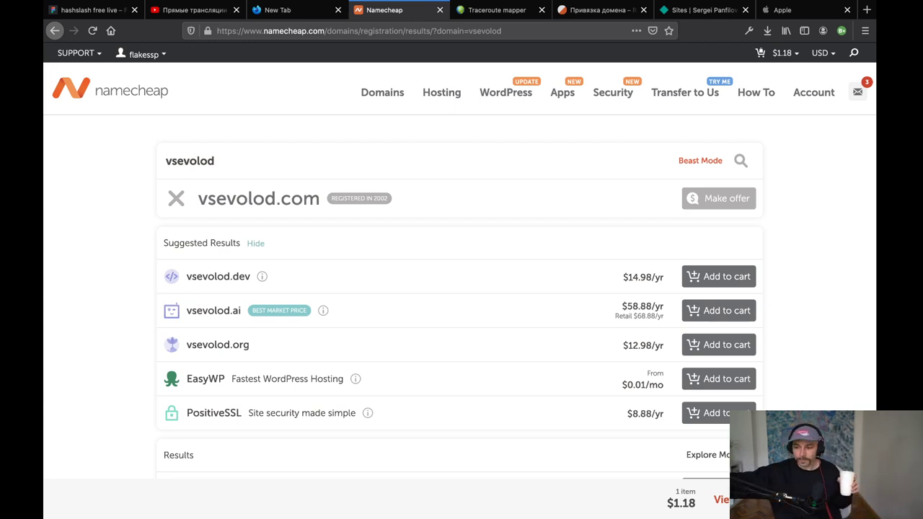
Review the listed extensions and highlight the yearly retail price under the .club domain.
scroll(620, 420, down, 5)
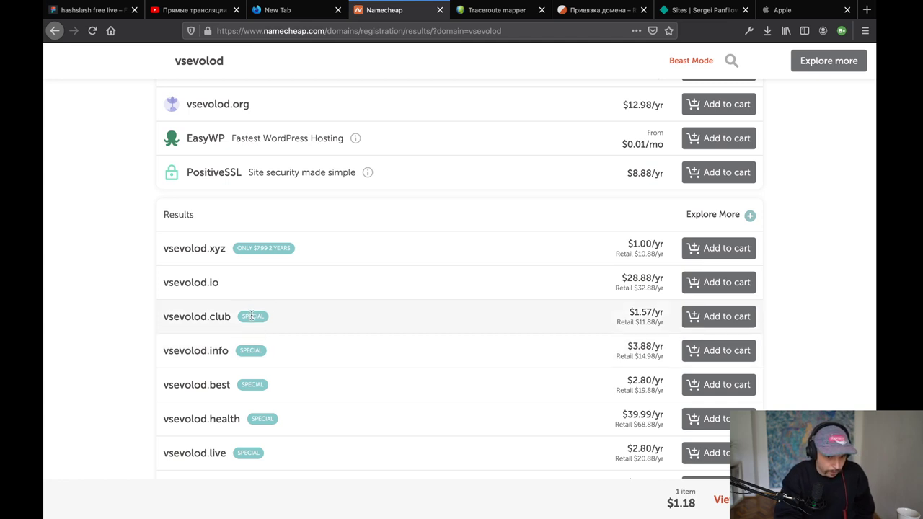
triple_click(647, 324)
drag(619, 322, 641, 325)
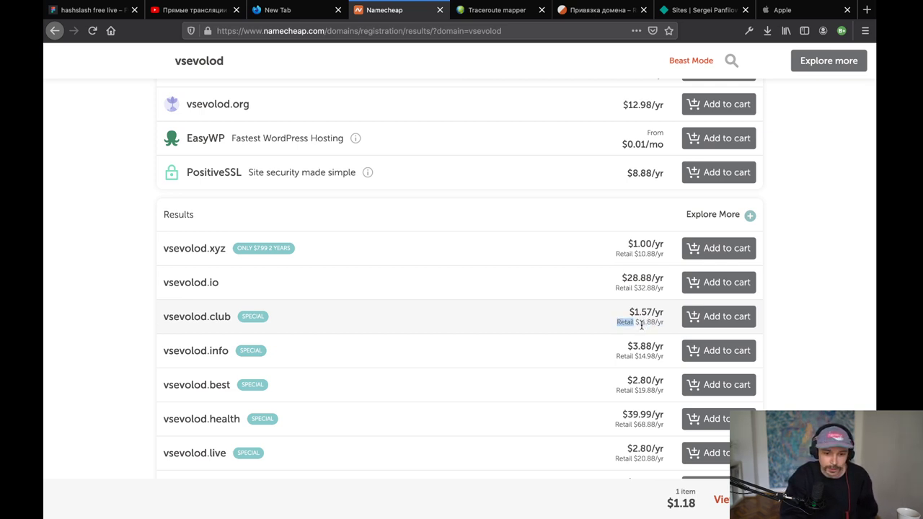
triple_click(642, 325)
triple_click(642, 324)
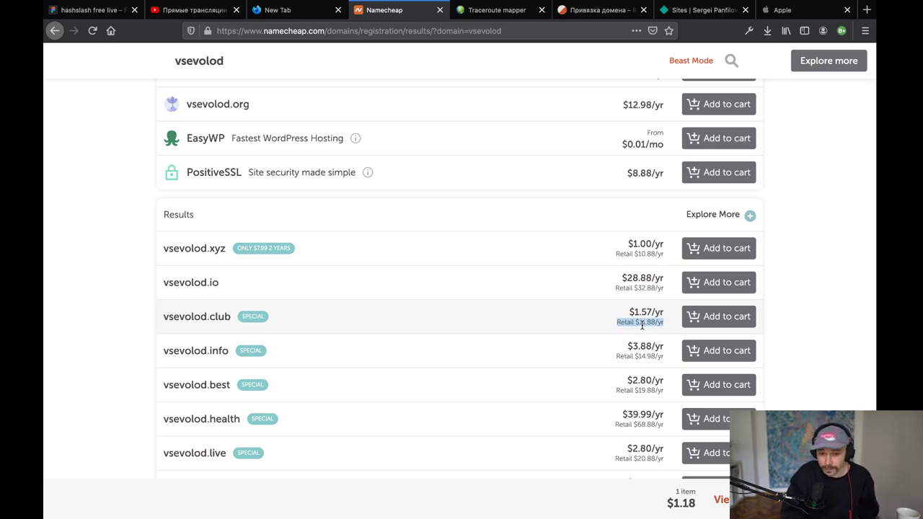
Search Google for godaddy in a new tab and open the GoDaddy website from the results.
click(642, 325)
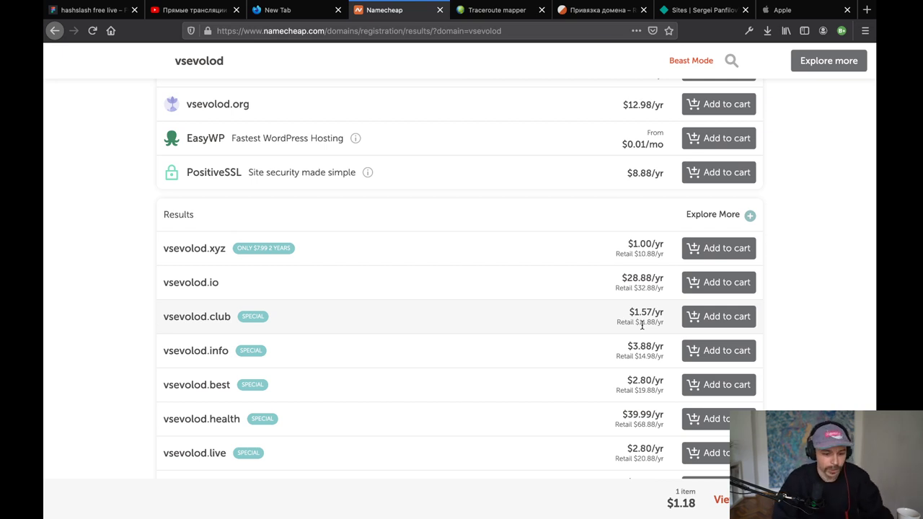
key(super+t)
text(godaddy)
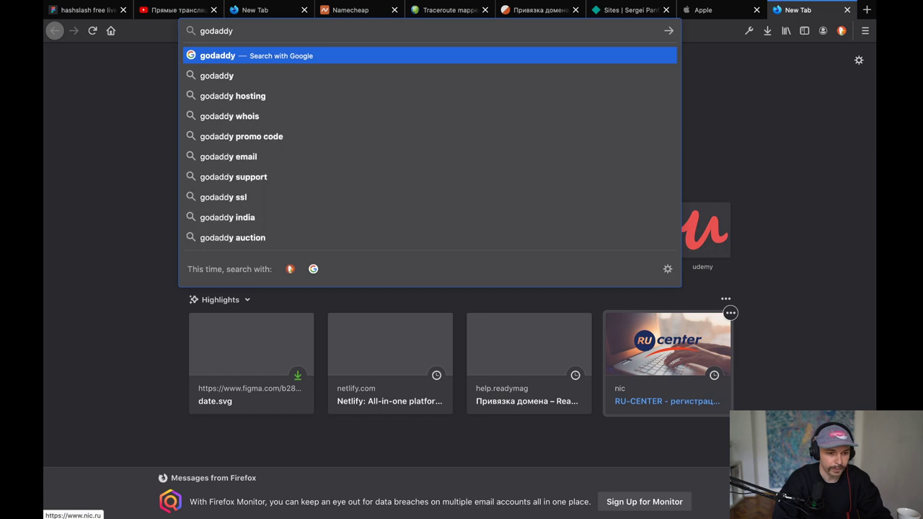
key(Return)
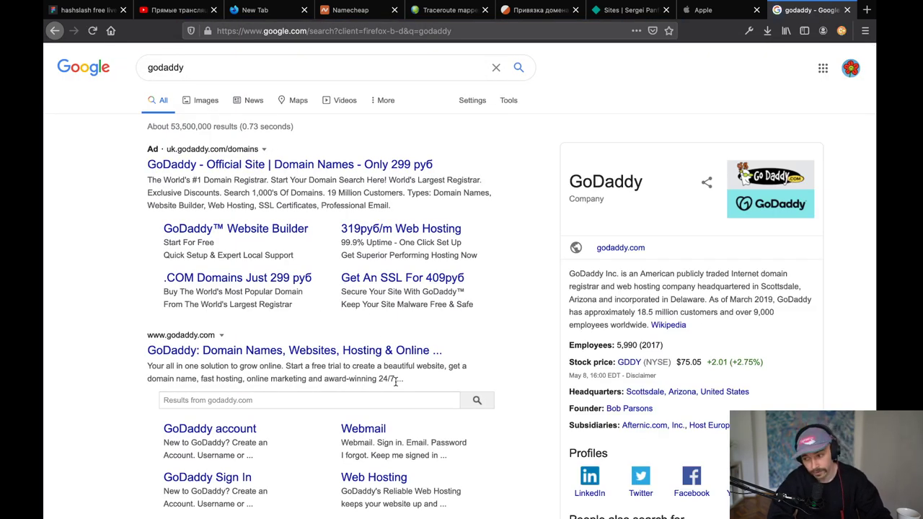
click(209, 352)
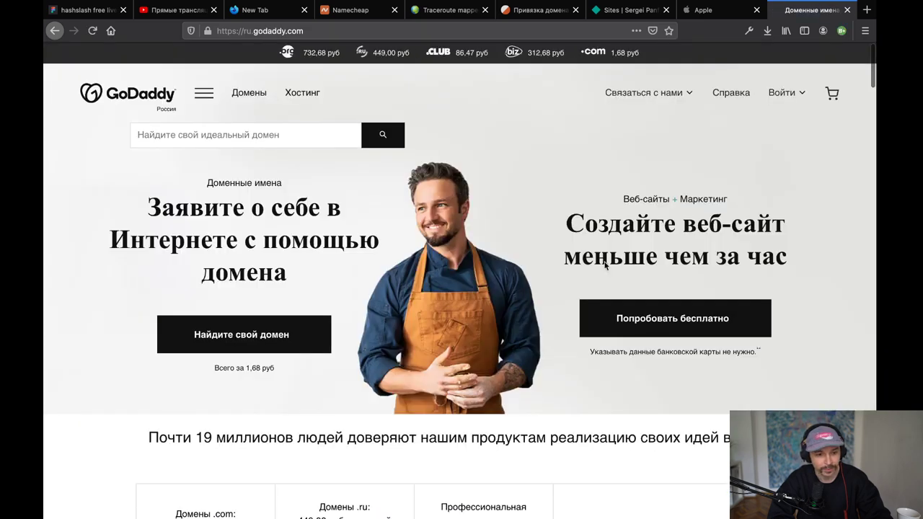
Skim the GoDaddy home page and close its tab.
scroll(579, 423, down, 6)
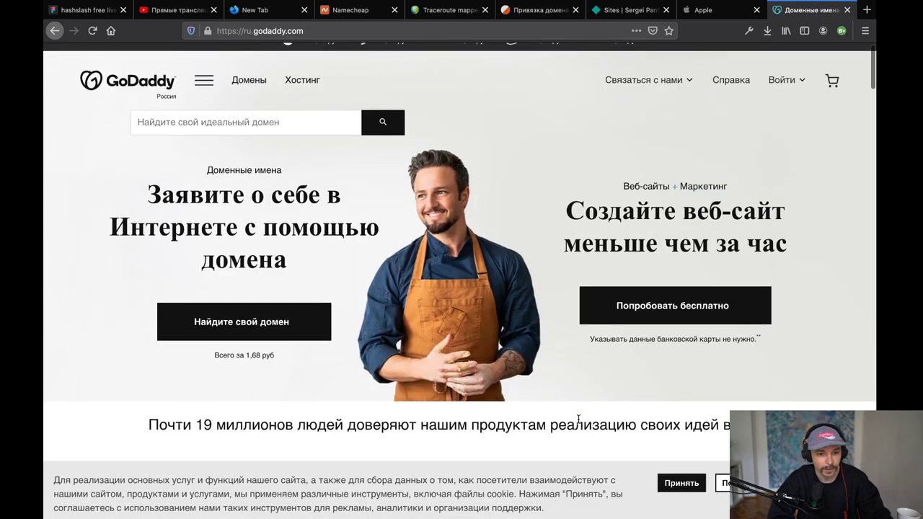
scroll(578, 423, down, 2)
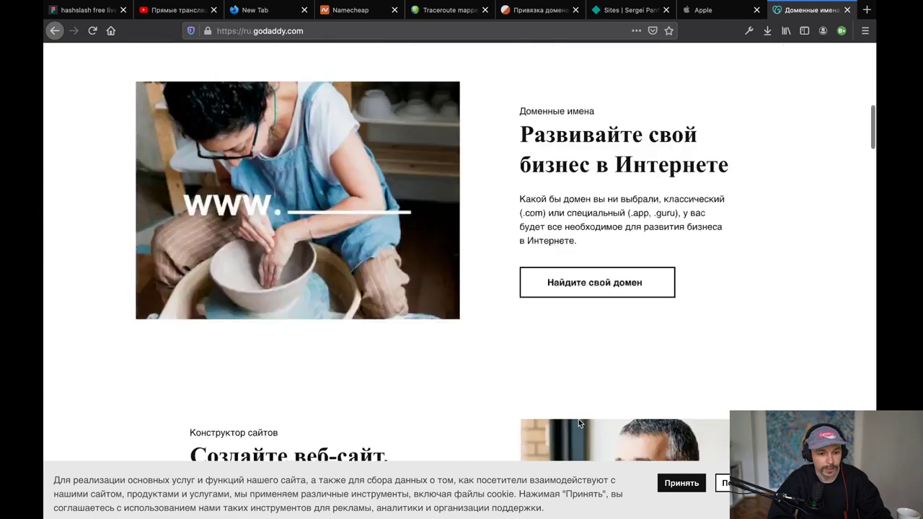
scroll(578, 423, up, 8)
key(ctrl+w)
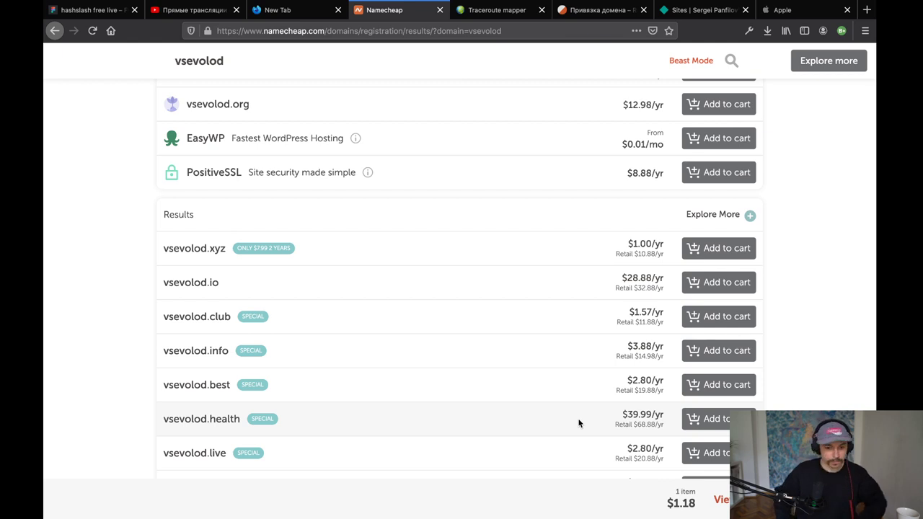
Open who.is in a new browser tab.
scroll(579, 423, up, 5)
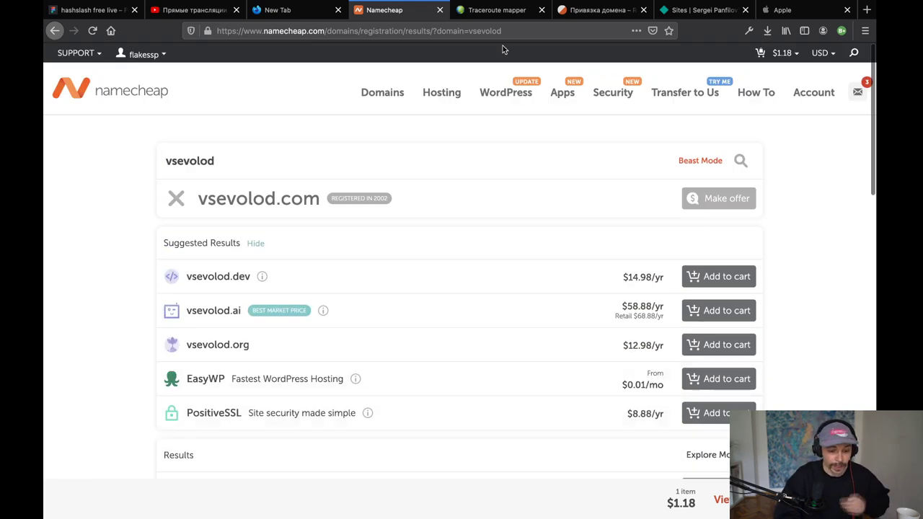
key(ctrl+t)
text(who.is)
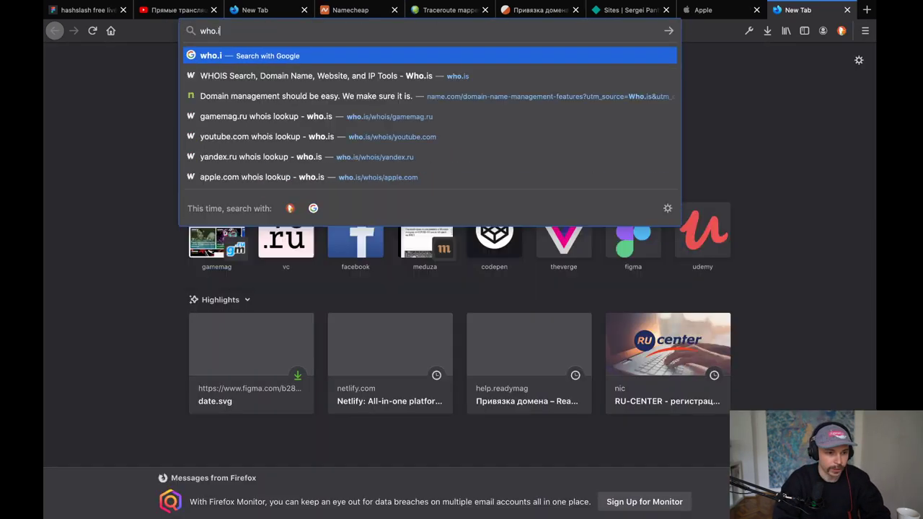
key(Return)
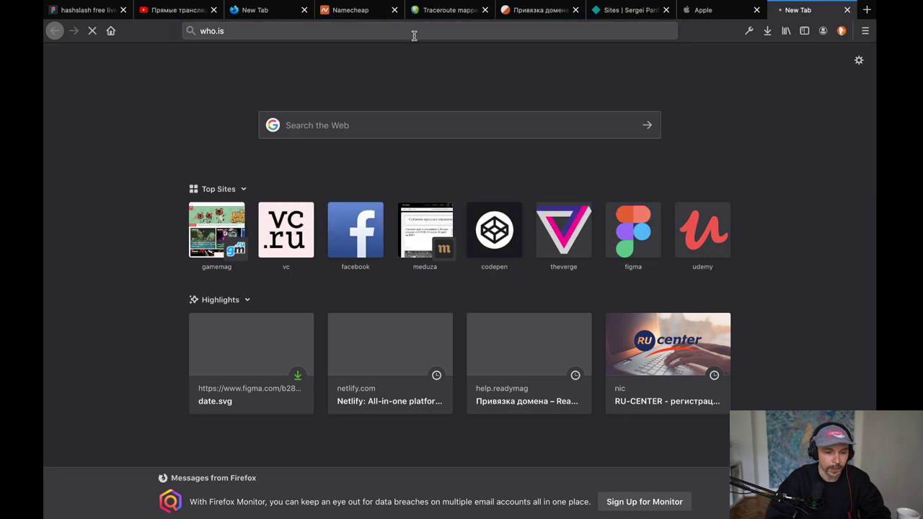
Copy the who.is address and switch to the lesson page in Notion.
click(414, 31)
key(super+Tab)
key(super+Tab)
key(super+Tab)
key(super+Tab)
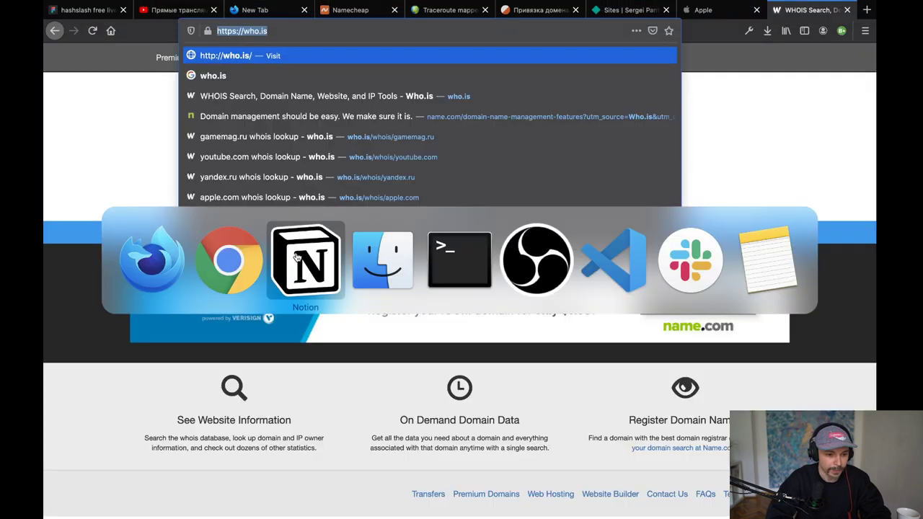
click(537, 268)
key(super+Tab)
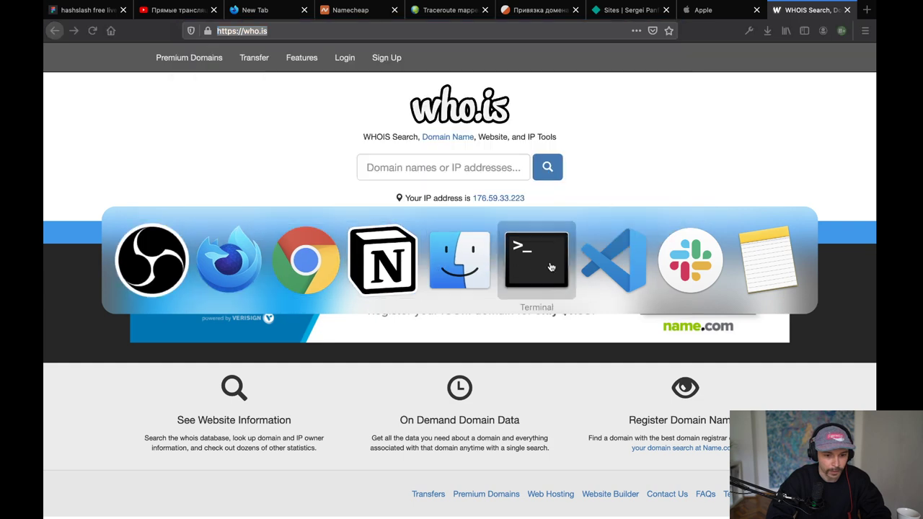
click(383, 260)
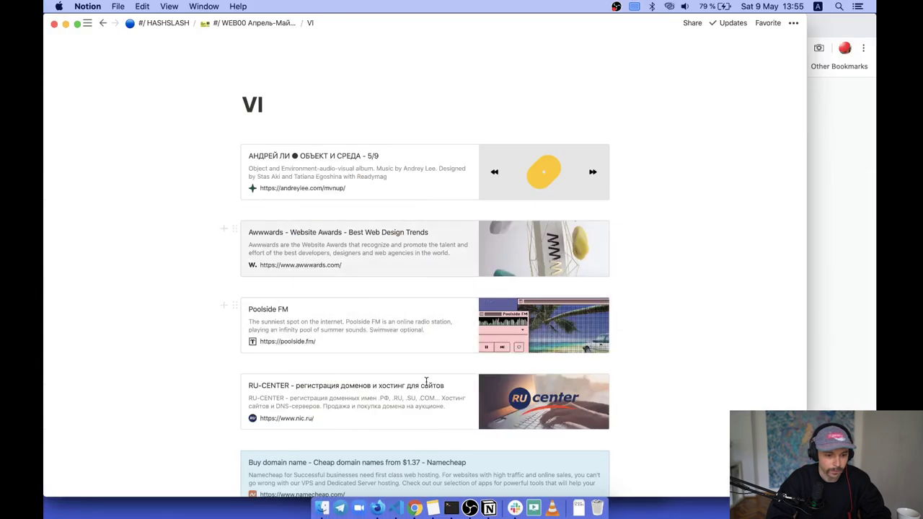
scroll(423, 407, down, 5)
click(361, 387)
text(https://who.is/)
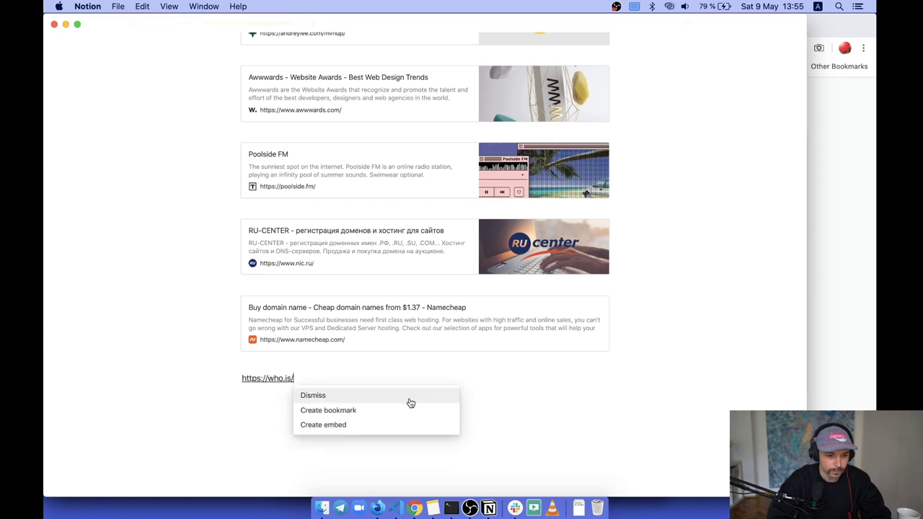
click(387, 410)
Switch back to Firefox and look up the WHOIS record for apple.com on who.is.
key(super+Tab)
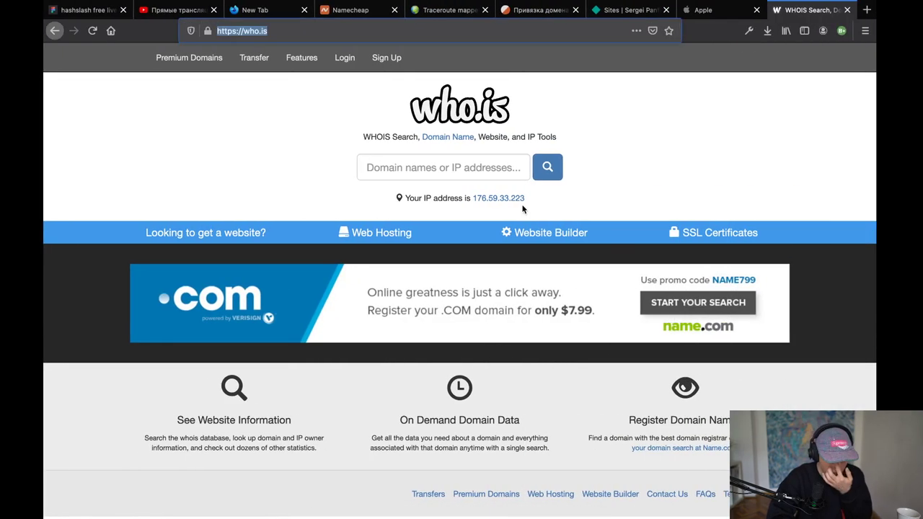
click(440, 175)
text(who)
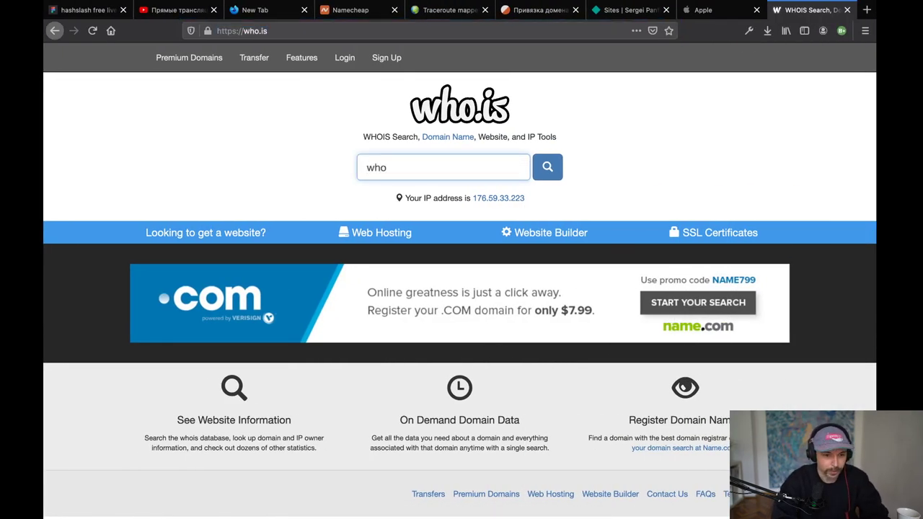
key(BackSpace)
key(BackSpace)
key(BackSpace)
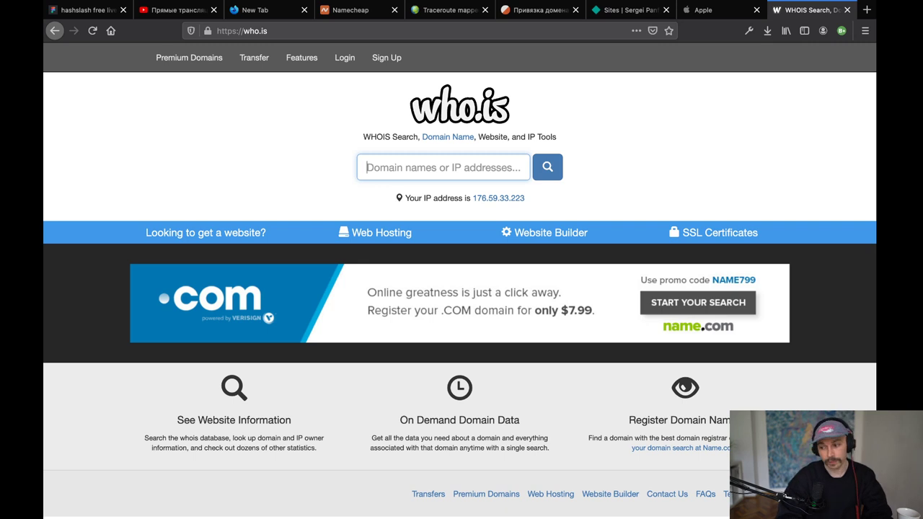
text(appl)
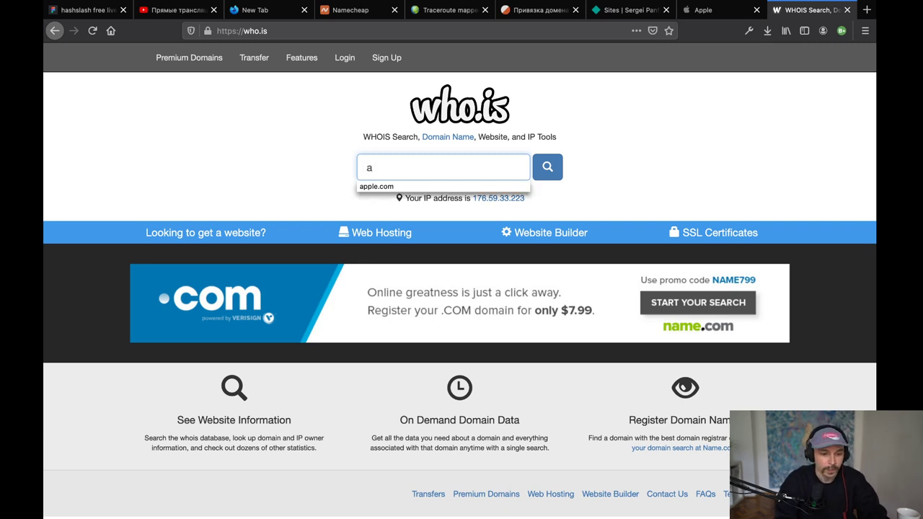
text(e.com)
key(Return)
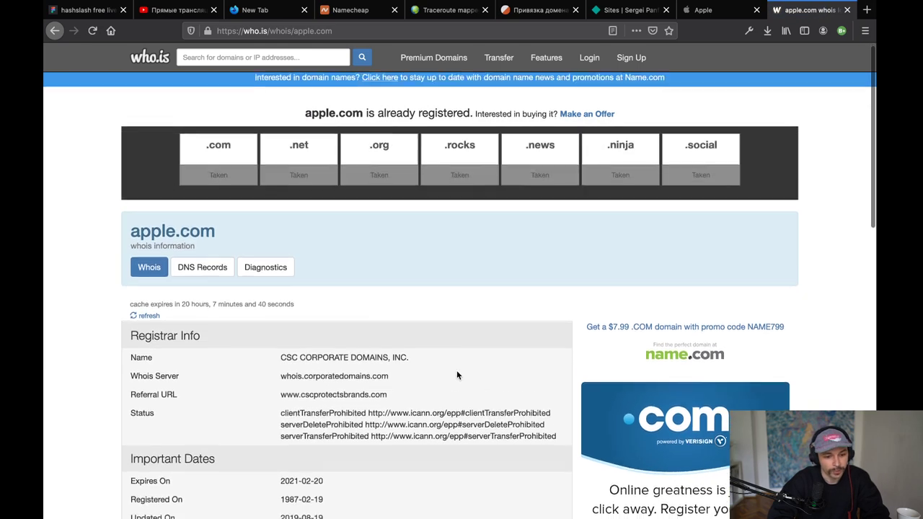
Highlight the registration date and the update date in apple.com's Important Dates.
scroll(457, 370, down, 5)
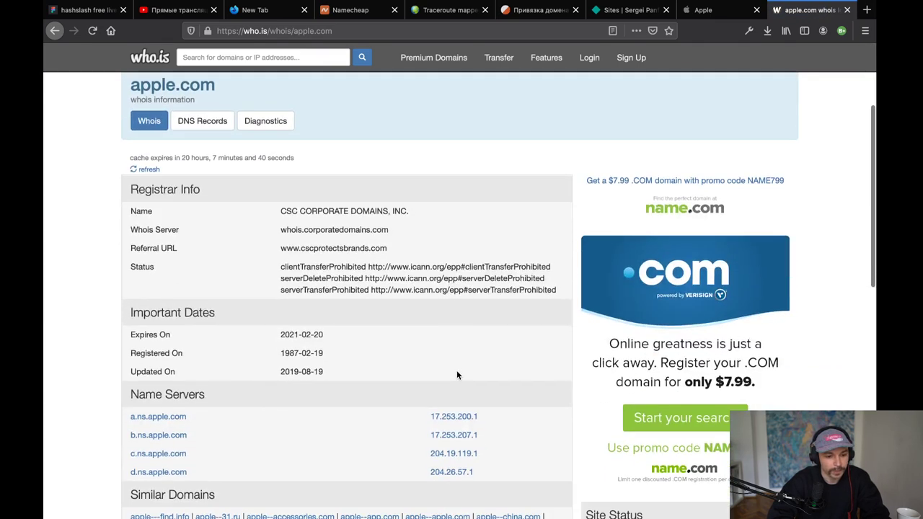
triple_click(295, 353)
click(297, 352)
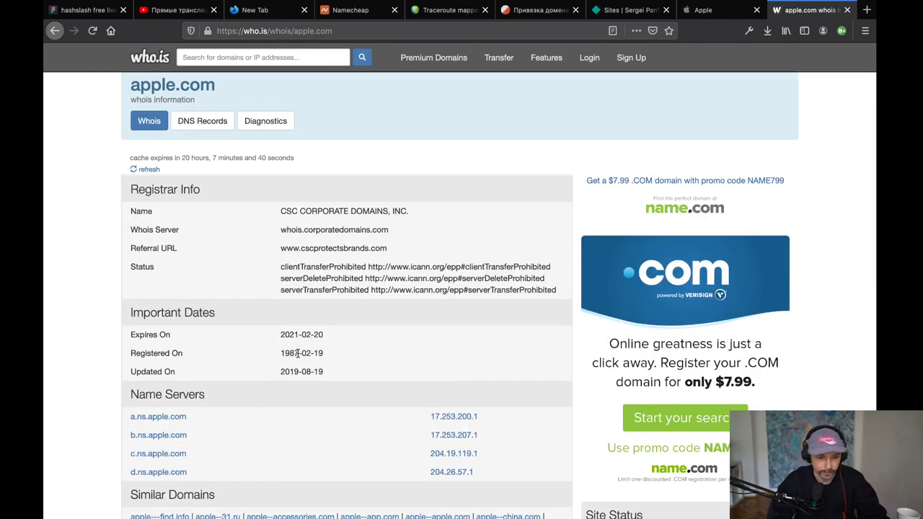
scroll(297, 353, down, 1)
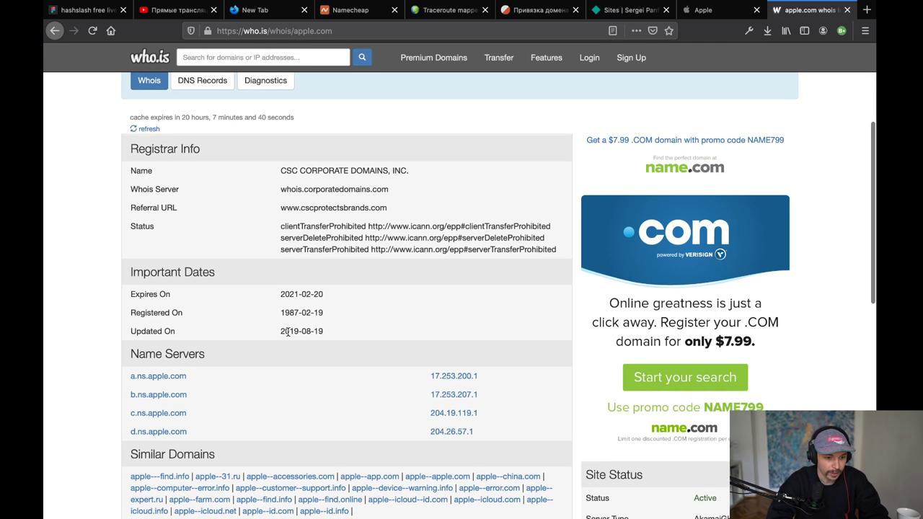
triple_click(288, 331)
click(300, 334)
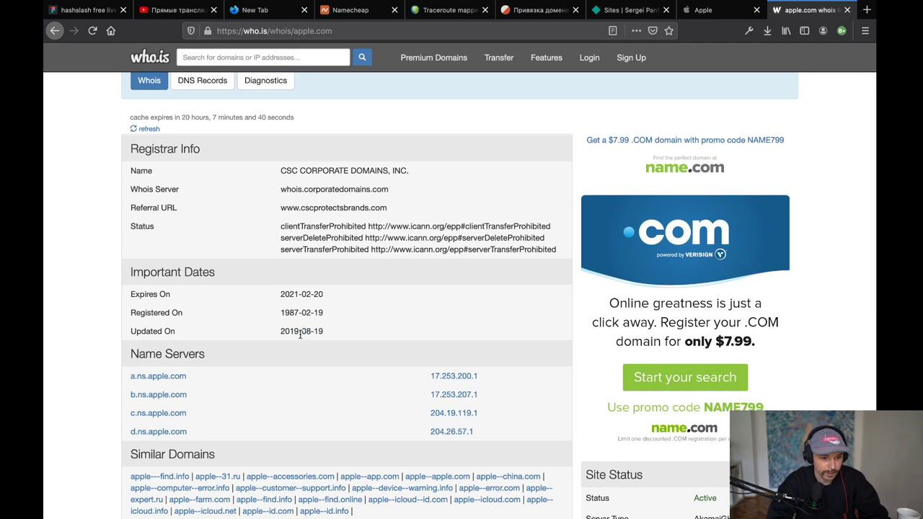
Highlight the expiry date in apple.com's Important Dates.
triple_click(289, 292)
click(314, 296)
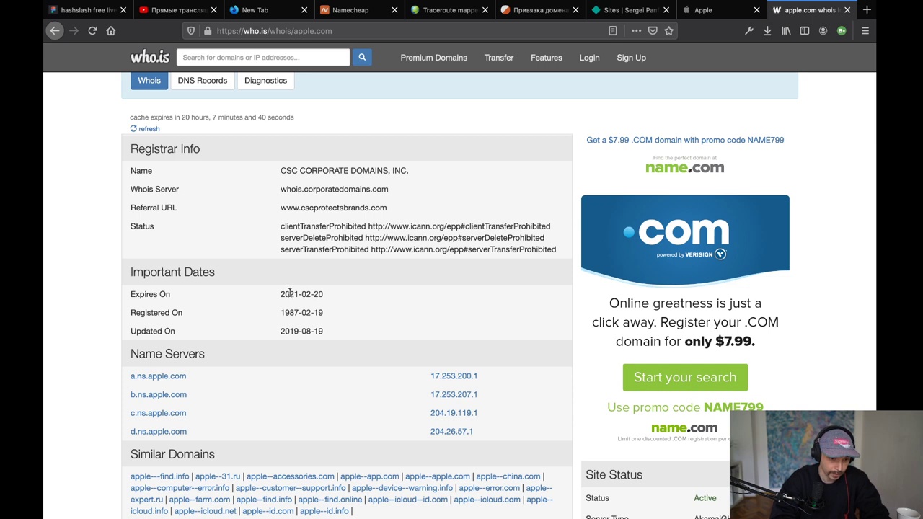
triple_click(287, 292)
click(287, 292)
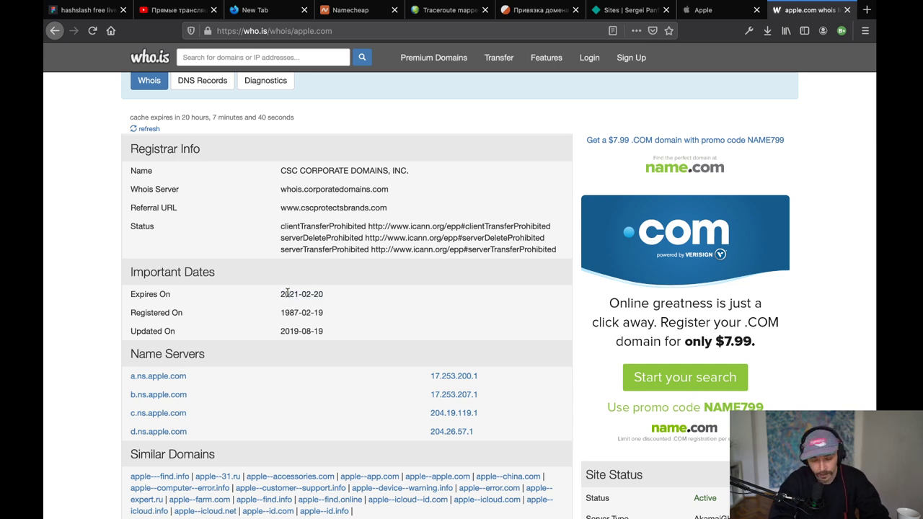
scroll(288, 294, down, 1)
triple_click(291, 277)
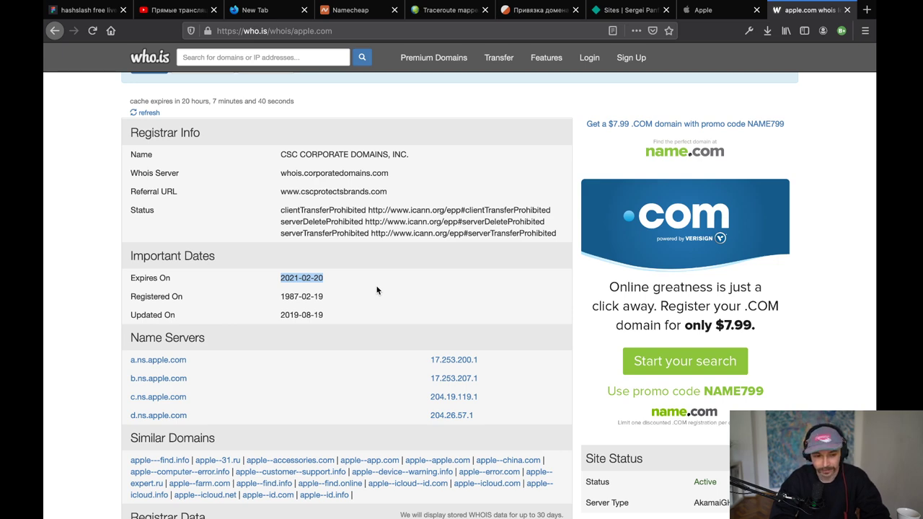
Examine apple.com's name servers, similar domains and the registrant, administrative and technical contact information.
scroll(376, 290, down, 3)
scroll(376, 290, down, 3)
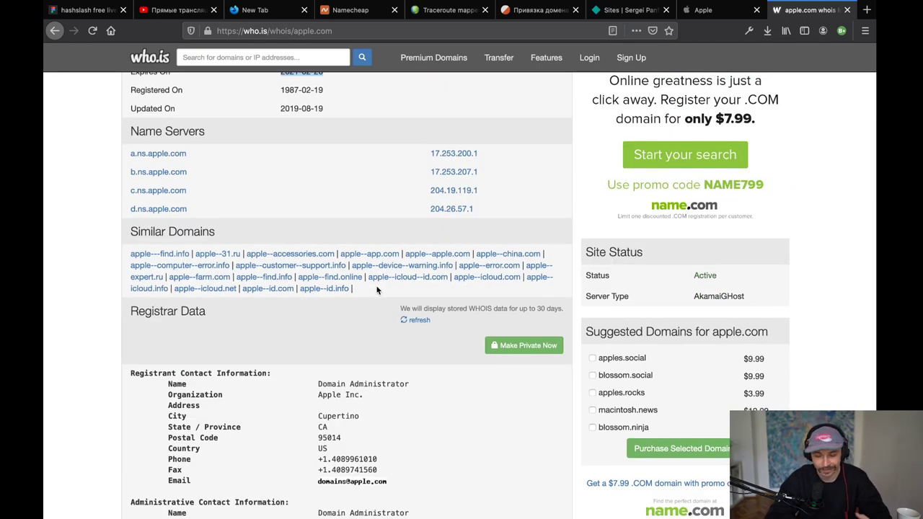
scroll(377, 290, down, 4)
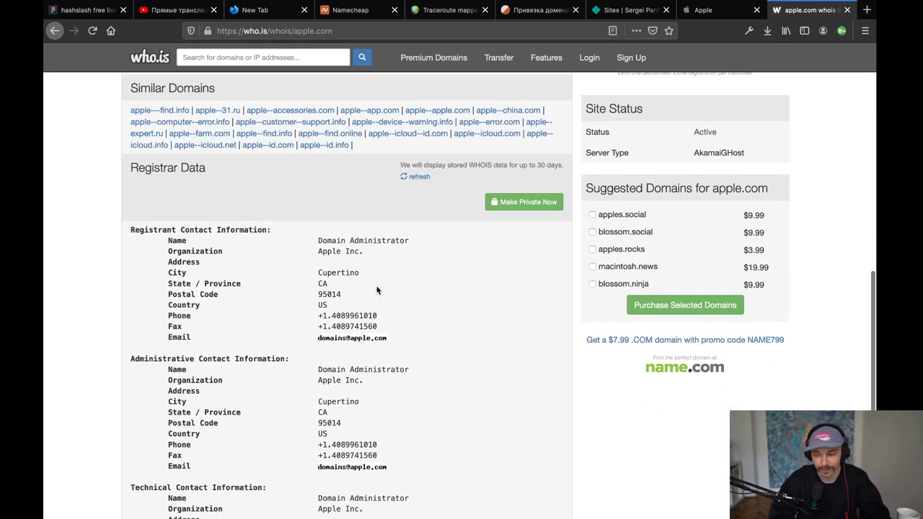
scroll(377, 291, down, 4)
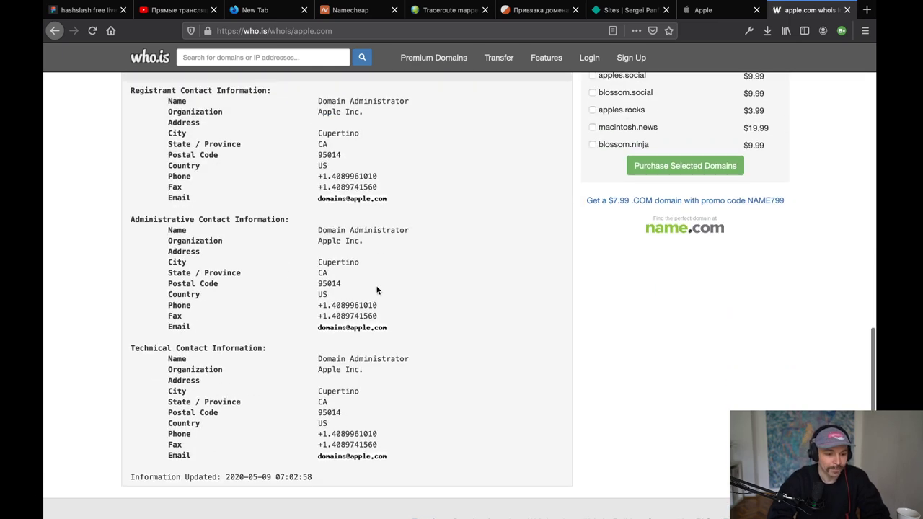
scroll(377, 291, down, 1)
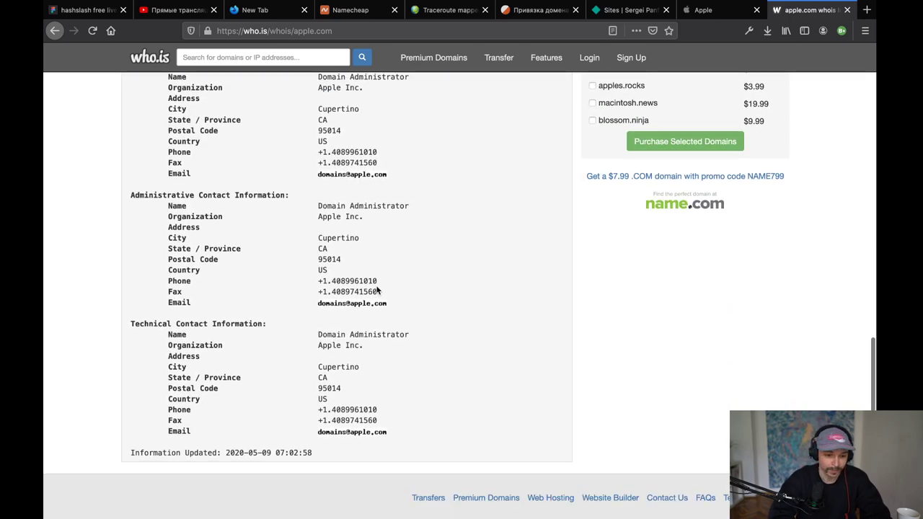
scroll(376, 291, up, 15)
scroll(377, 291, down, 15)
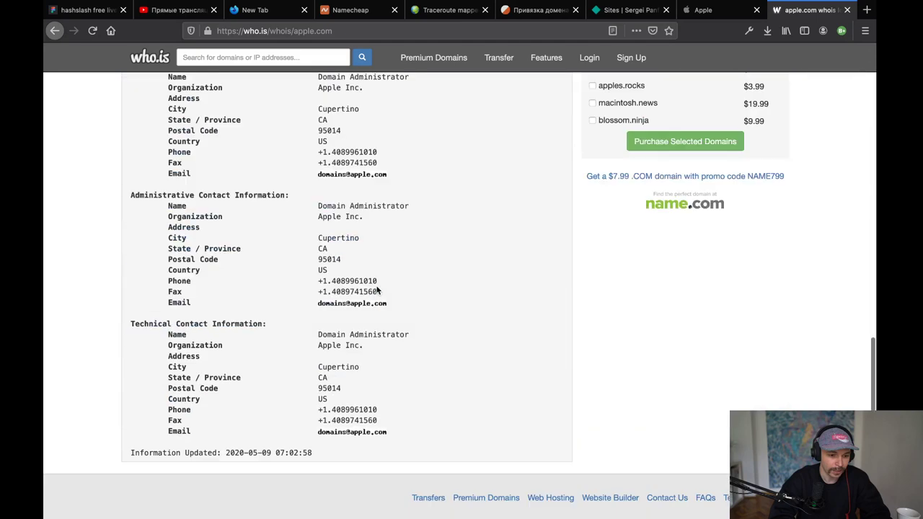
scroll(377, 290, up, 15)
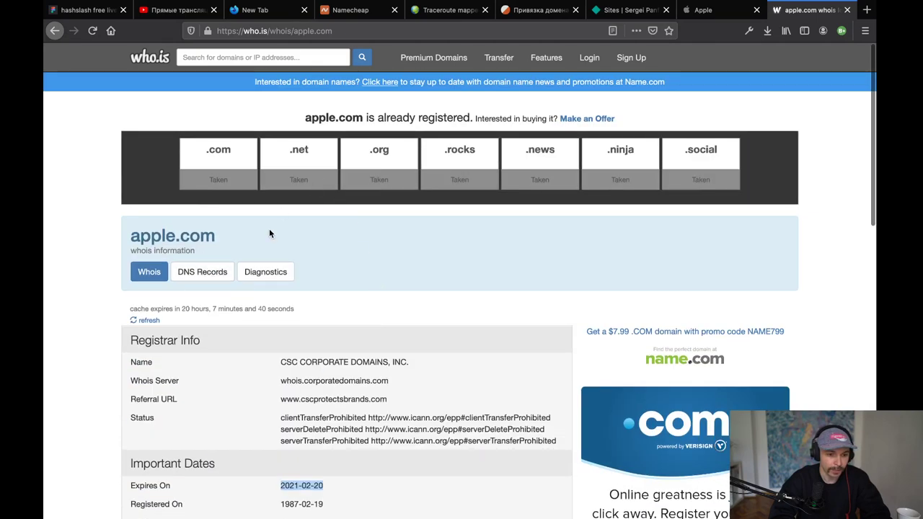
Return to the who.is home page and look up the WHOIS record for hashslas.sh.
key(alt+Left)
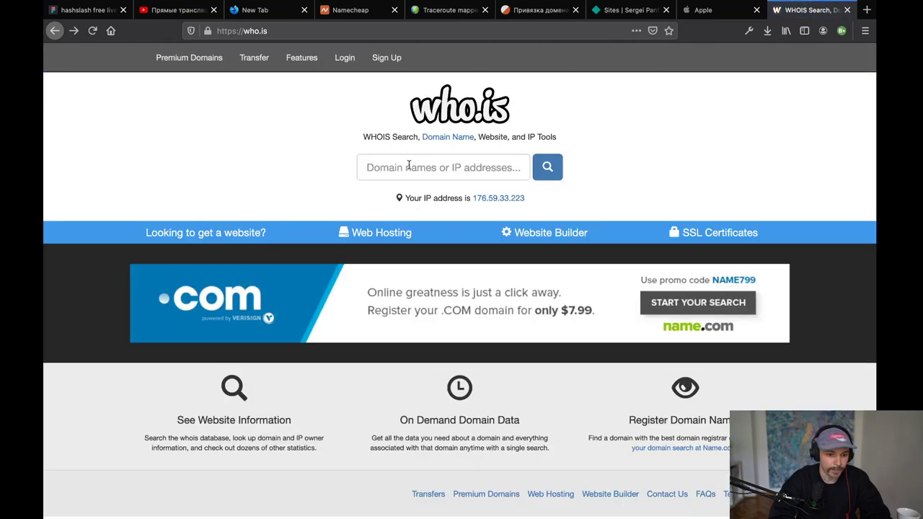
click(409, 167)
text(hashsla)
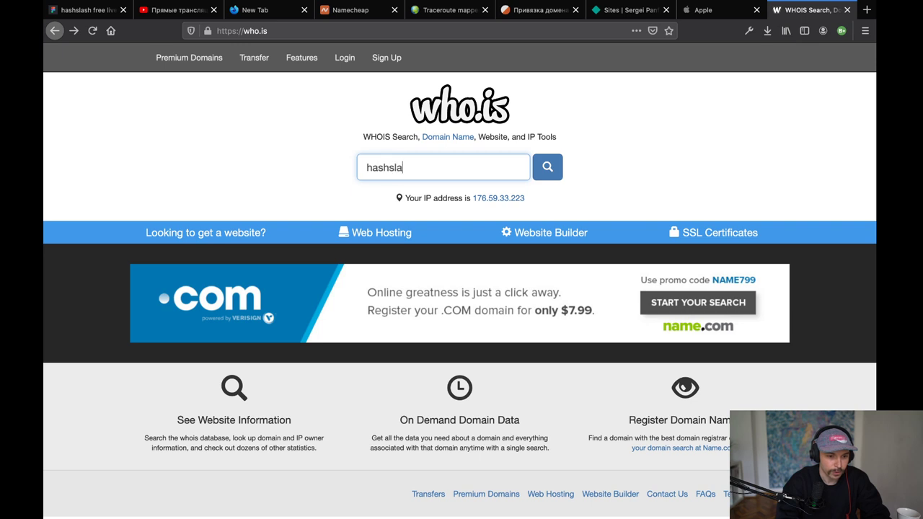
text(s.sh)
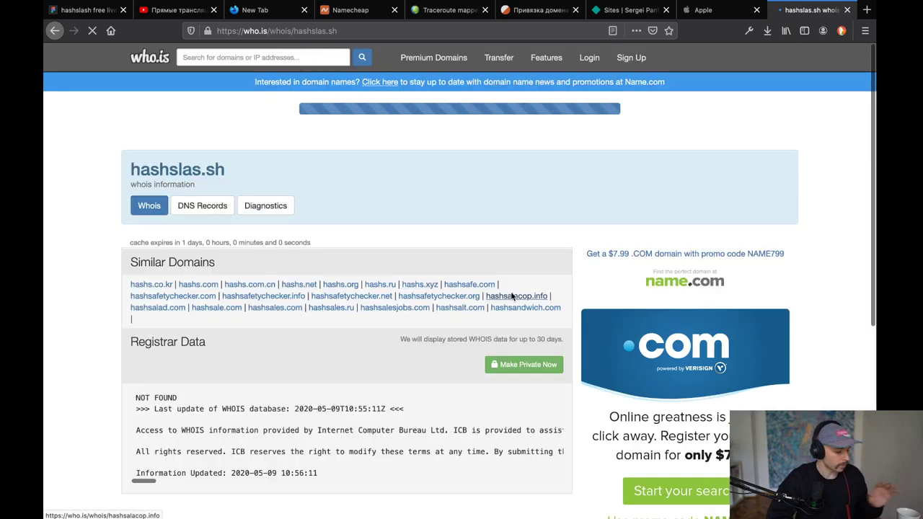
Examine hashslas.sh's WHOIS registrar data, similar domains, and the availability and prices of its domain extensions.
scroll(511, 297, down, 3)
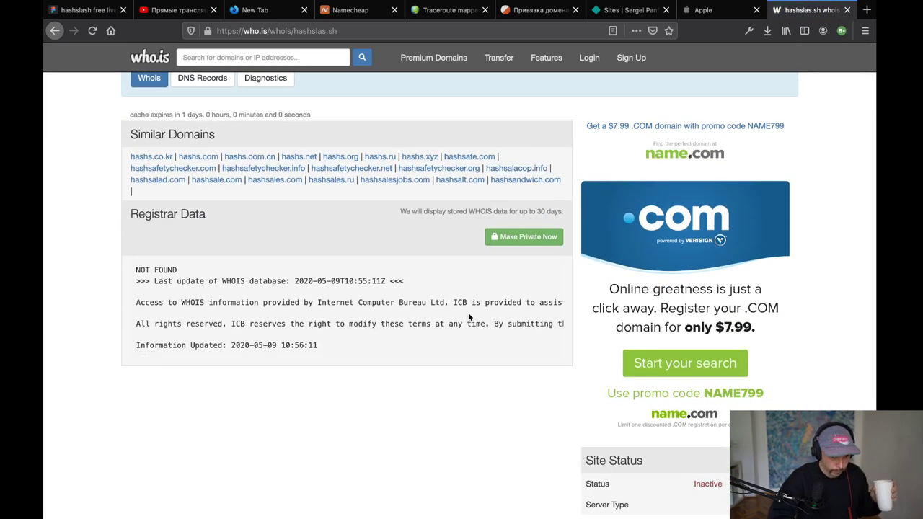
scroll(468, 317, up, 3)
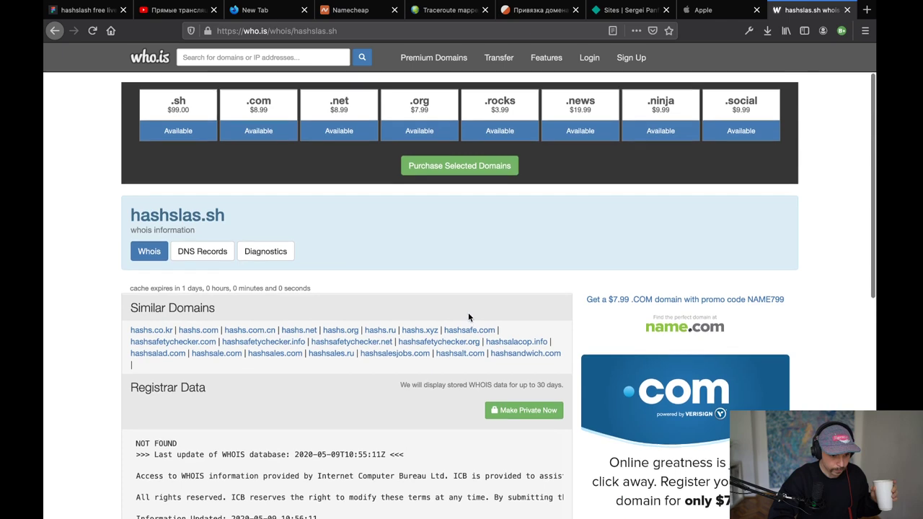
scroll(468, 317, down, 3)
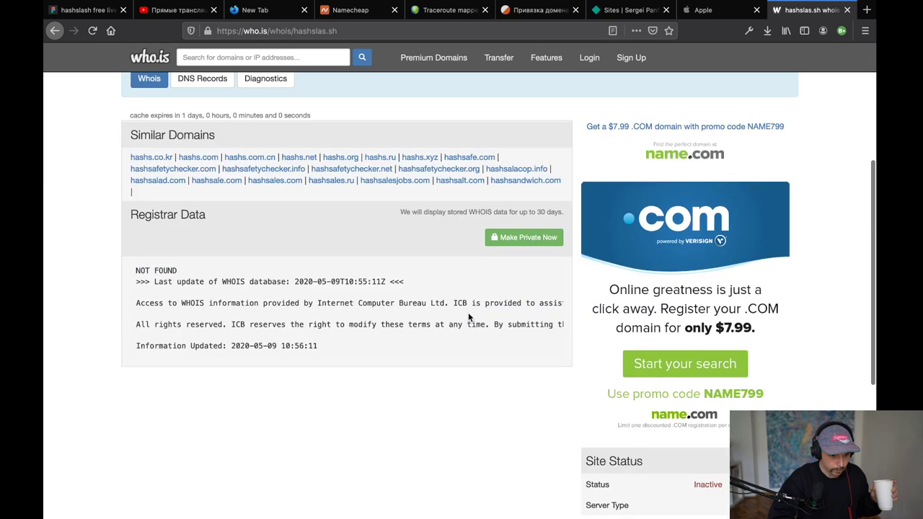
scroll(468, 318, right, 10)
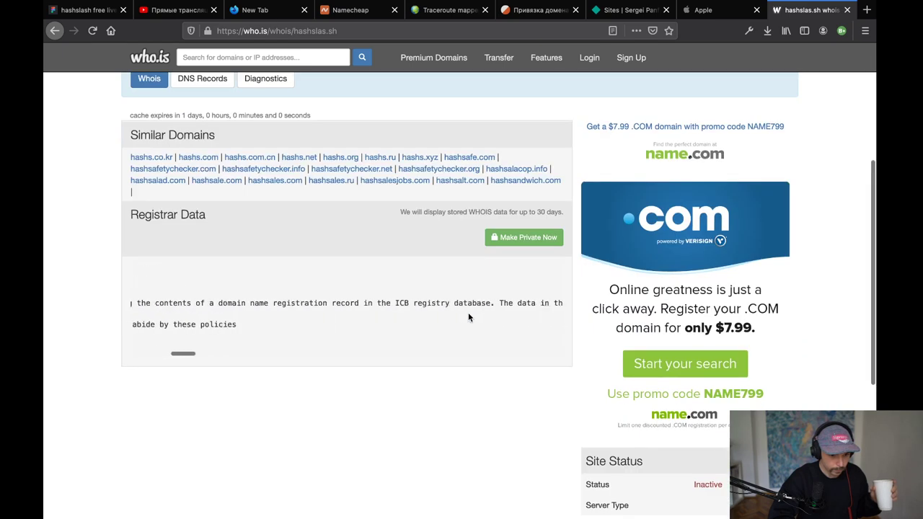
scroll(468, 314, left, 10)
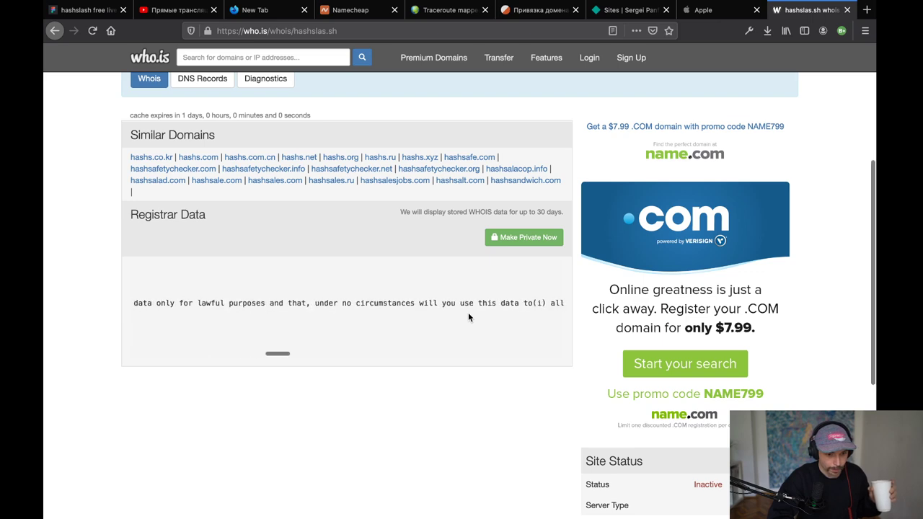
scroll(395, 313, right, 10)
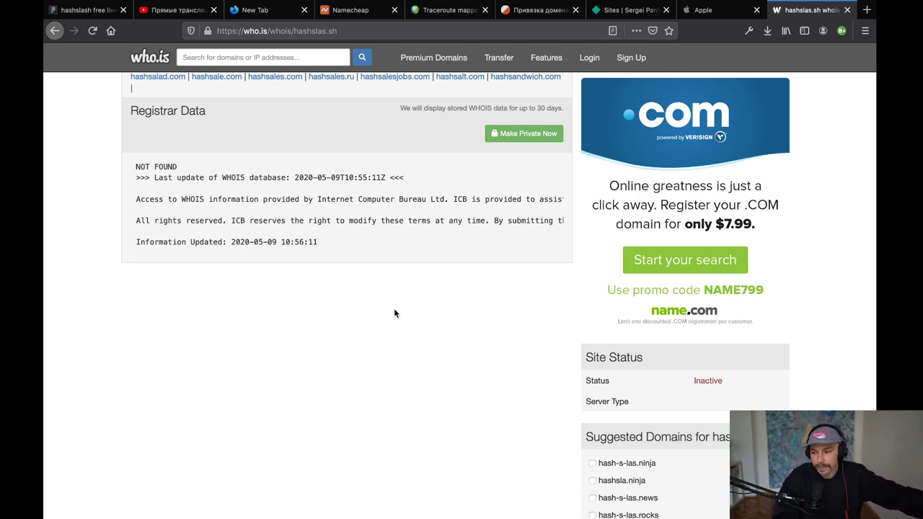
scroll(394, 313, up, 5)
scroll(394, 312, up, 1)
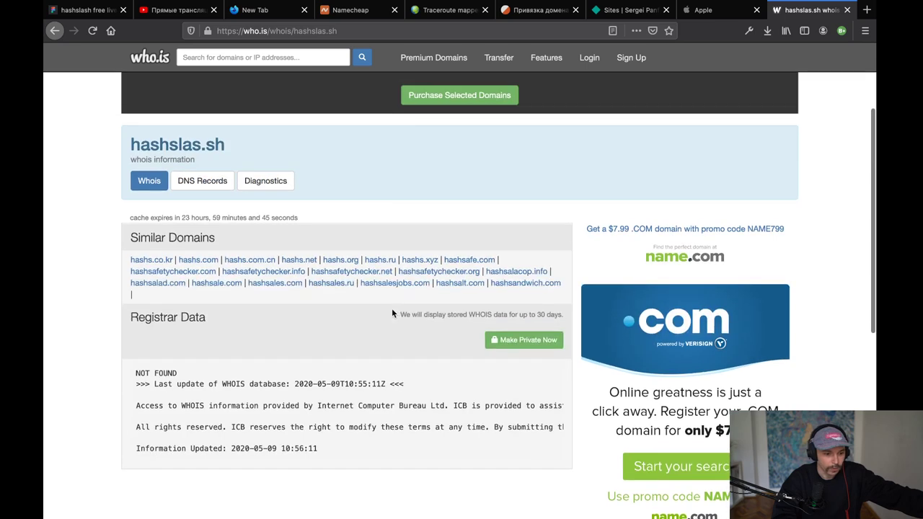
scroll(287, 120, up, 3)
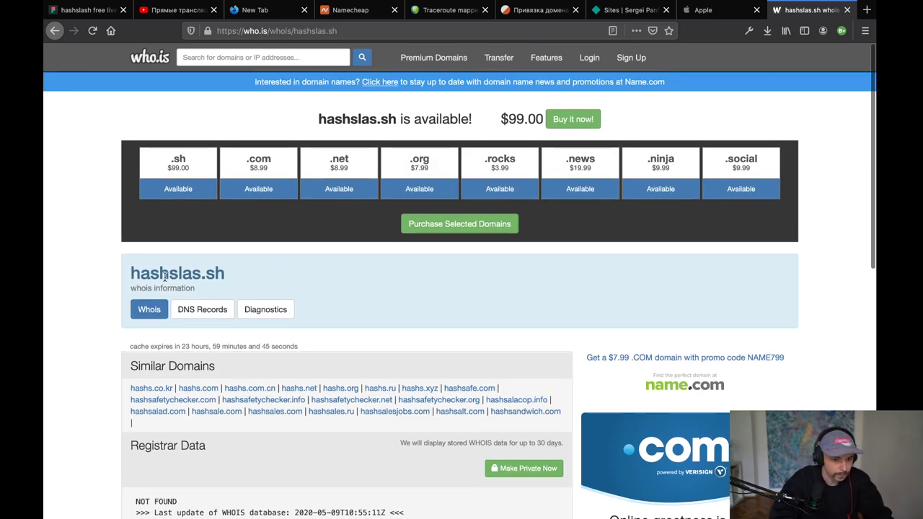
Return to the who.is home page and look up the WHOIS record for hashsla.sh.
key(alt+Left)
click(445, 168)
text(w)
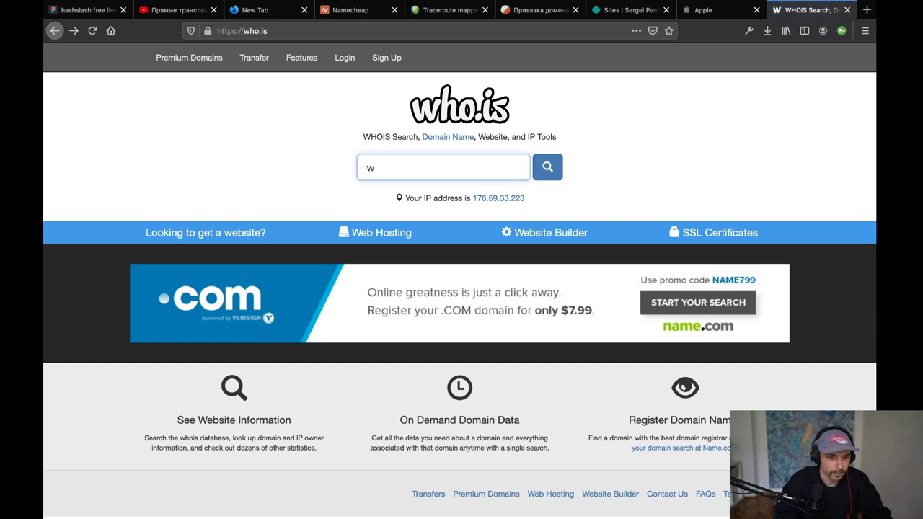
key(BackSpace)
text(hashslas)
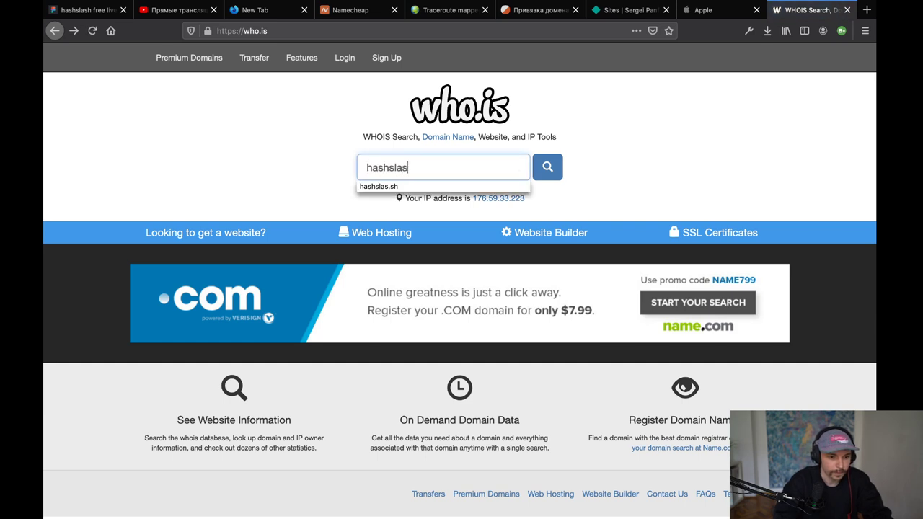
text(.sh)
key(BackSpace)
text(.sh)
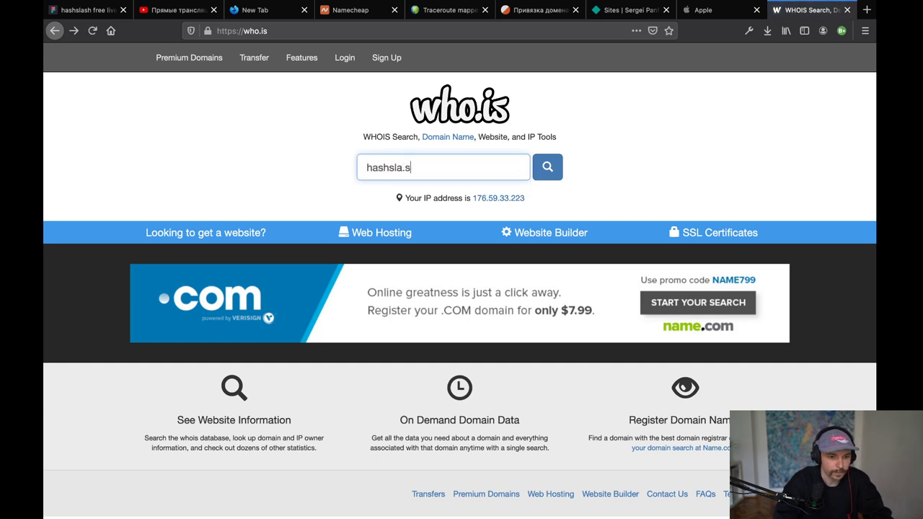
key(Return)
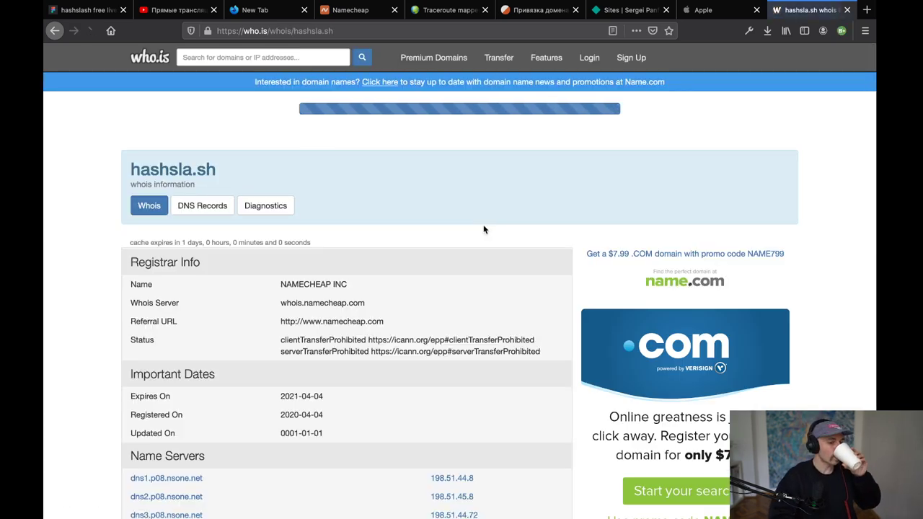
Review hashsla.sh's important dates, name servers and contact sections, and highlight the name in the Administrative Contact Information.
scroll(483, 226, down, 4)
scroll(483, 225, down, 2)
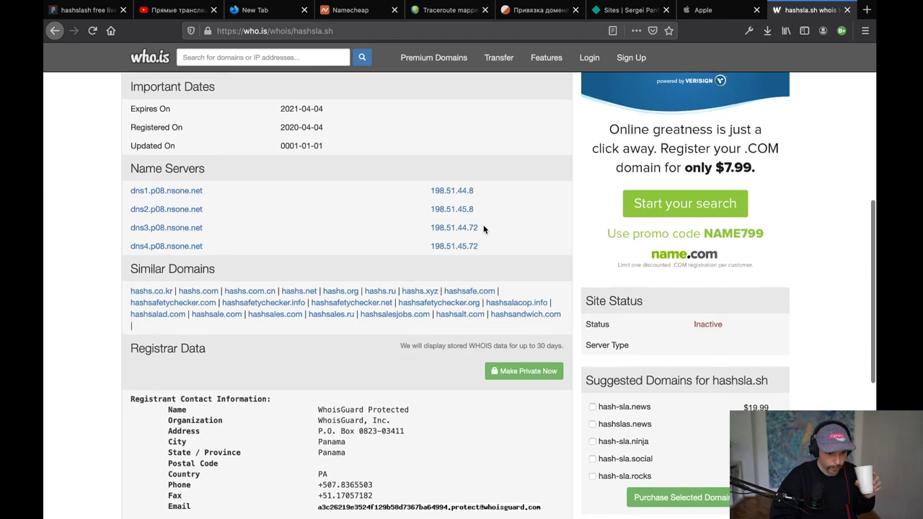
scroll(484, 227, down, 3)
scroll(397, 336, down, 3)
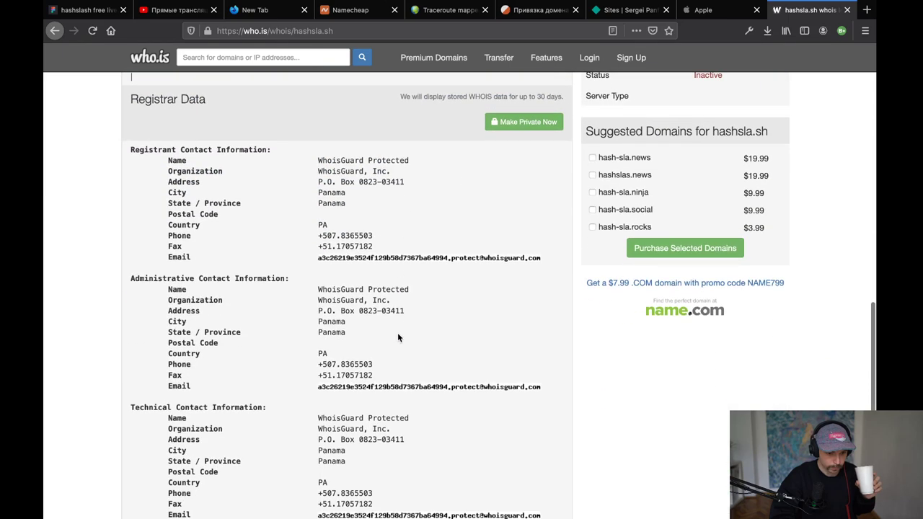
triple_click(368, 234)
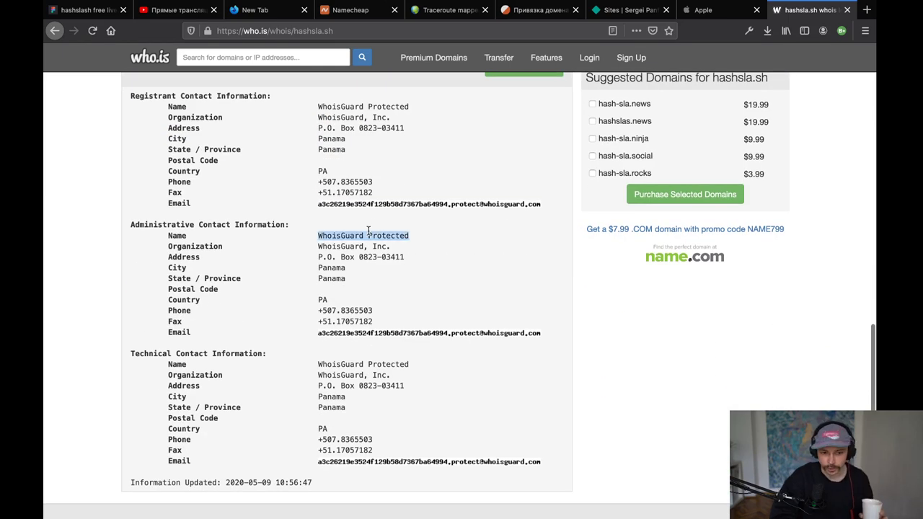
double_click(369, 235)
triple_click(368, 234)
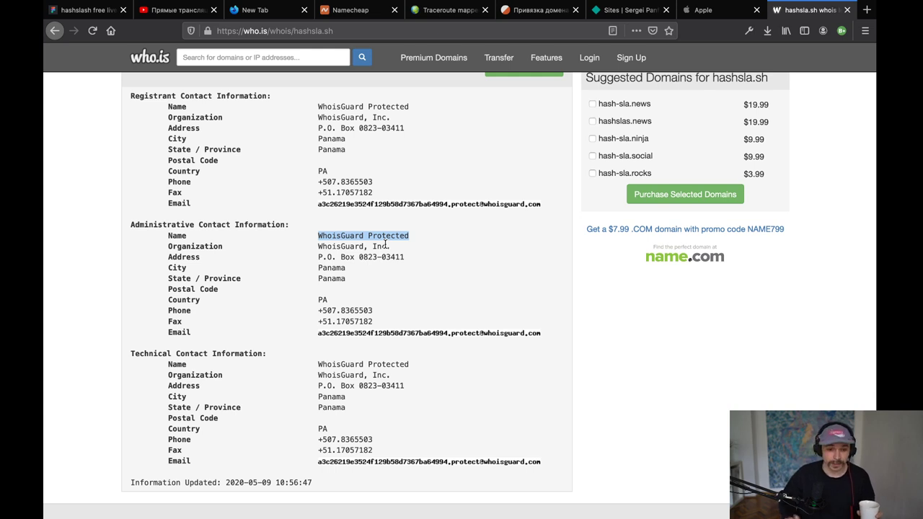
Highlight hashsla.sh's administrative contact details from name to fax, clear the selection, and review the Registrar Data section.
drag(390, 326, 263, 237)
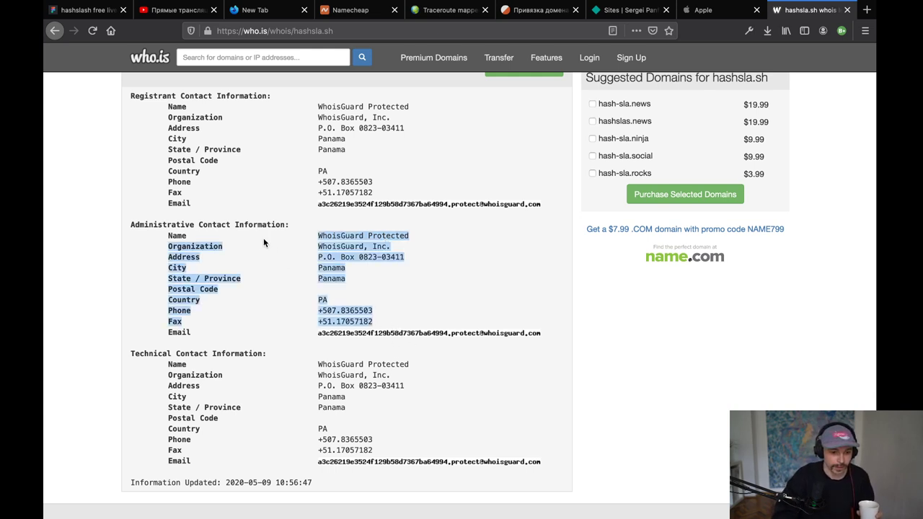
click(306, 253)
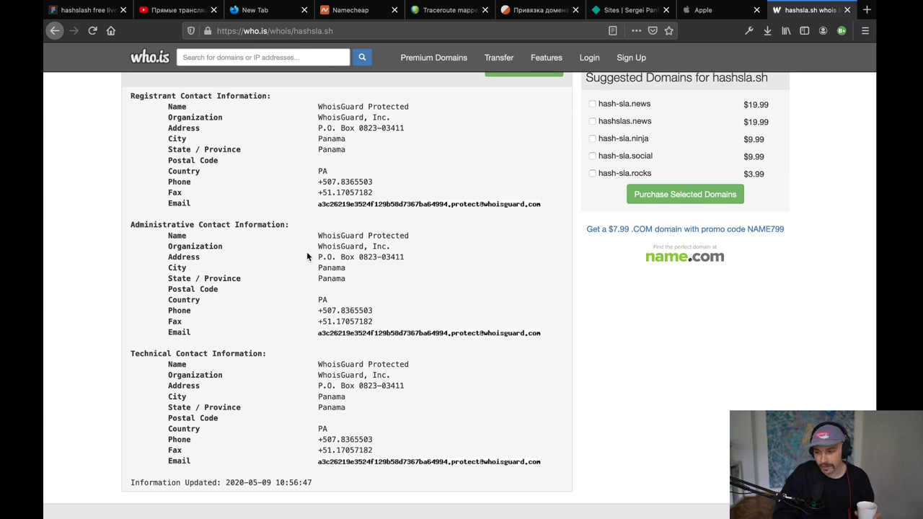
scroll(307, 256, up, 5)
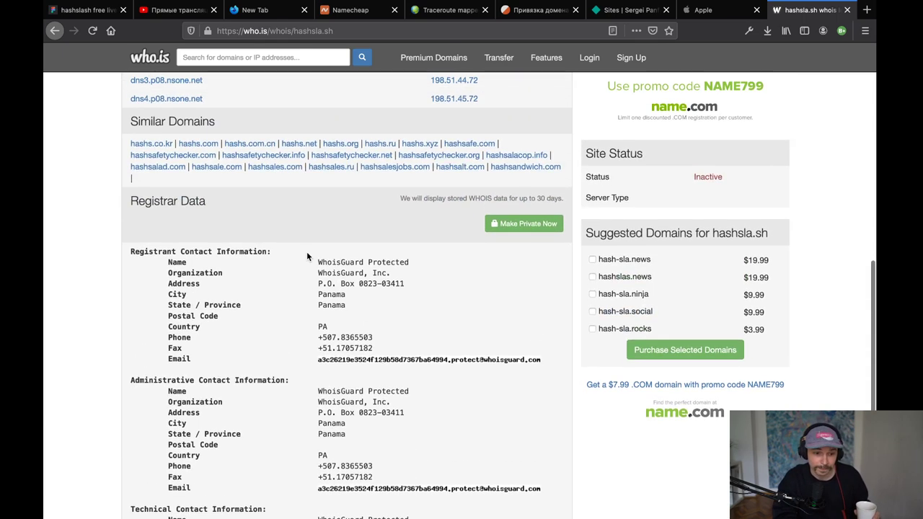
scroll(306, 256, down, 4)
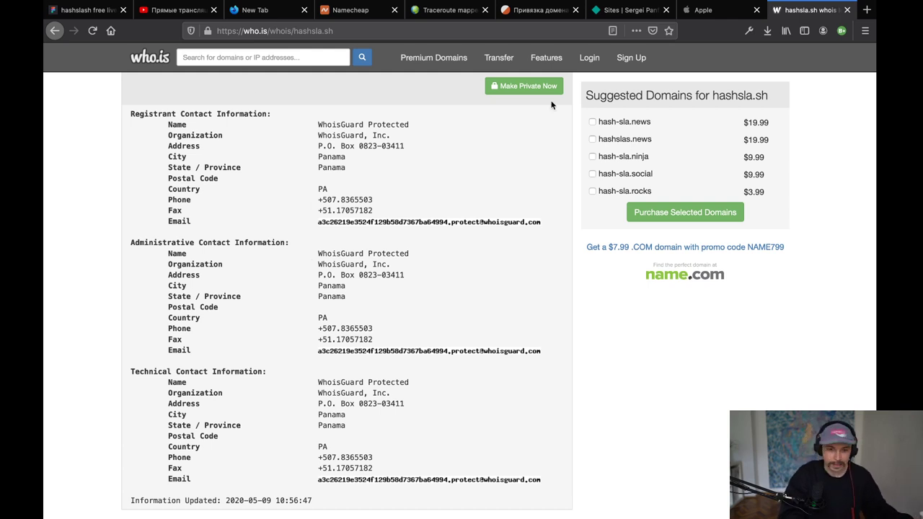
Check the viewers' chat on the YouTube Studio livestream dashboard and switch to the Apple website.
click(166, 12)
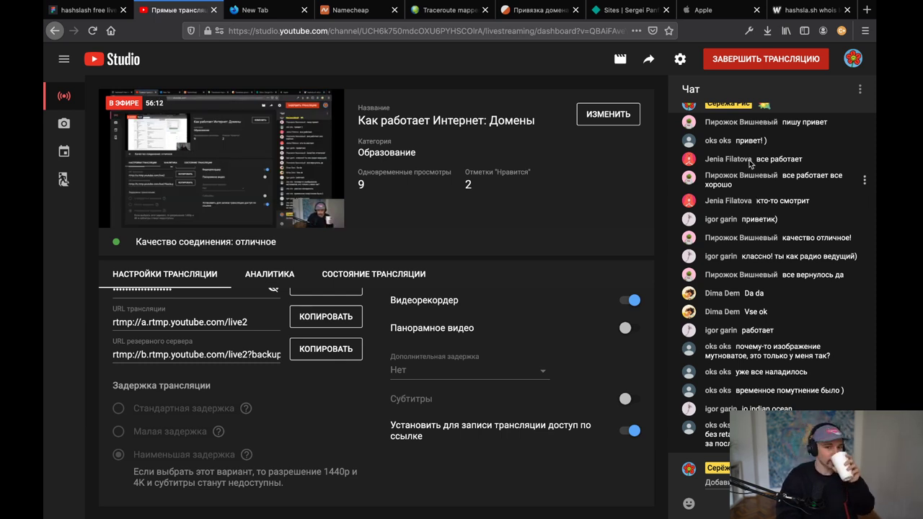
click(716, 12)
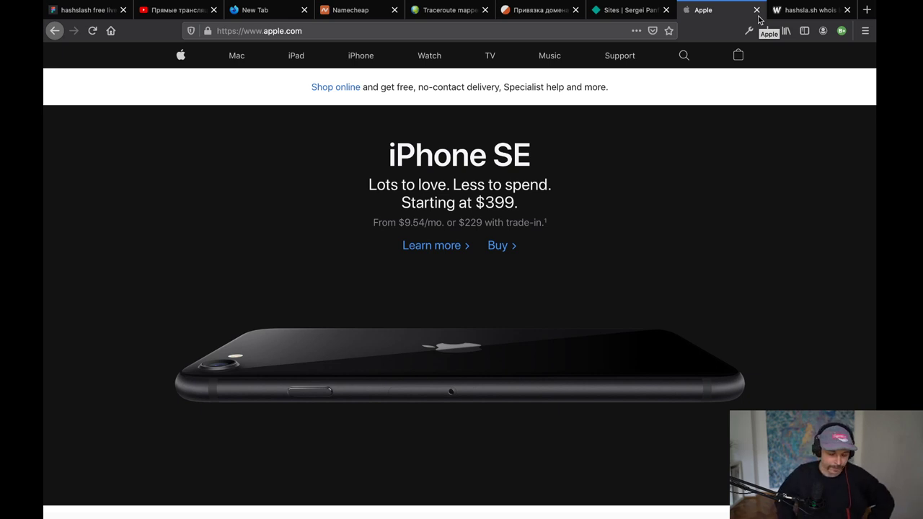
Open the ancollective.archi website in a new tab.
key(super+t)
text(a)
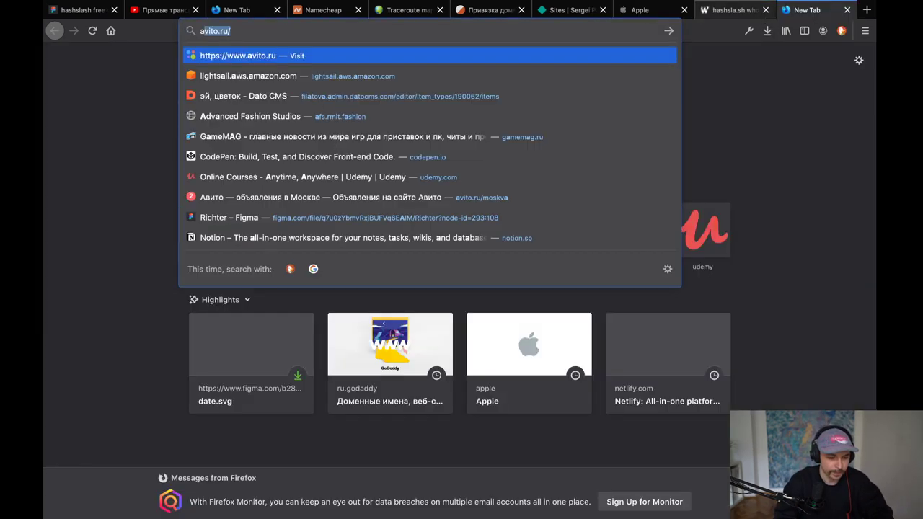
text(ncolle)
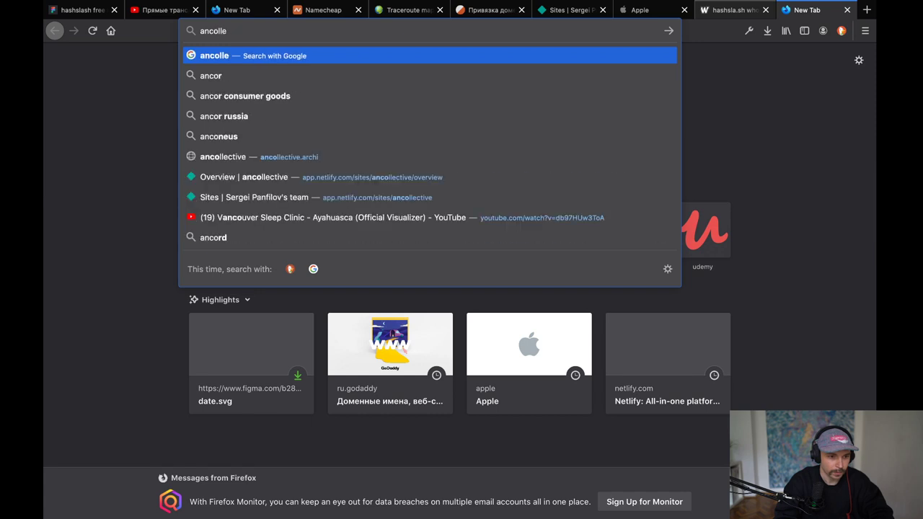
text(ctive.a)
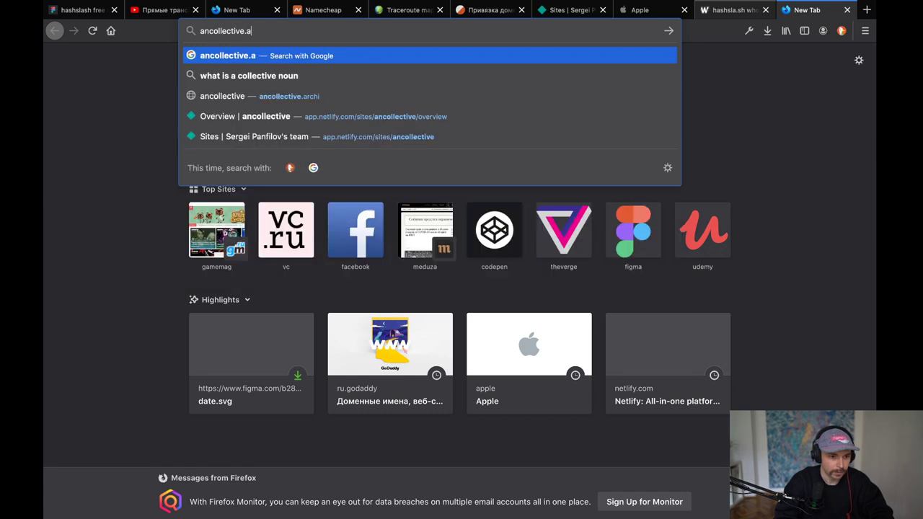
key(Down)
key(Return)
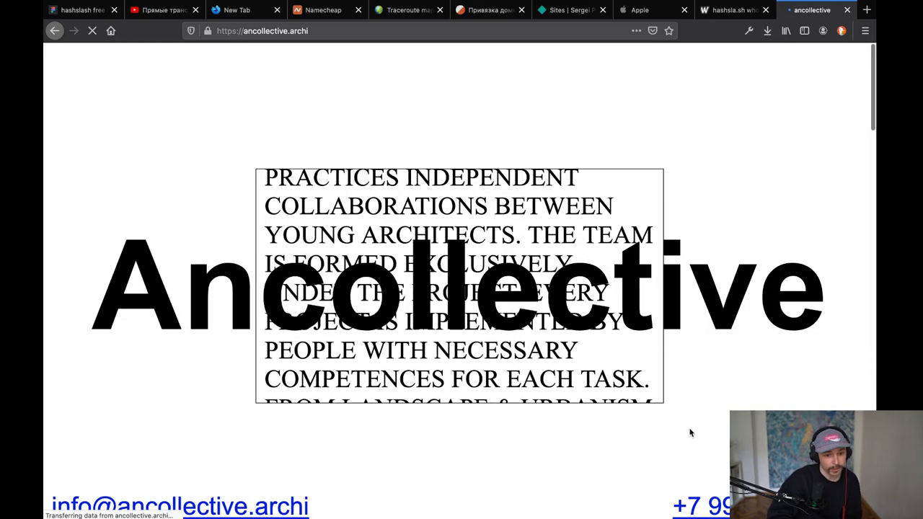
Browse the Ancollective site, advancing the Richter project's image gallery to slide 5 and reviewing its team and description.
scroll(690, 433, down, 10)
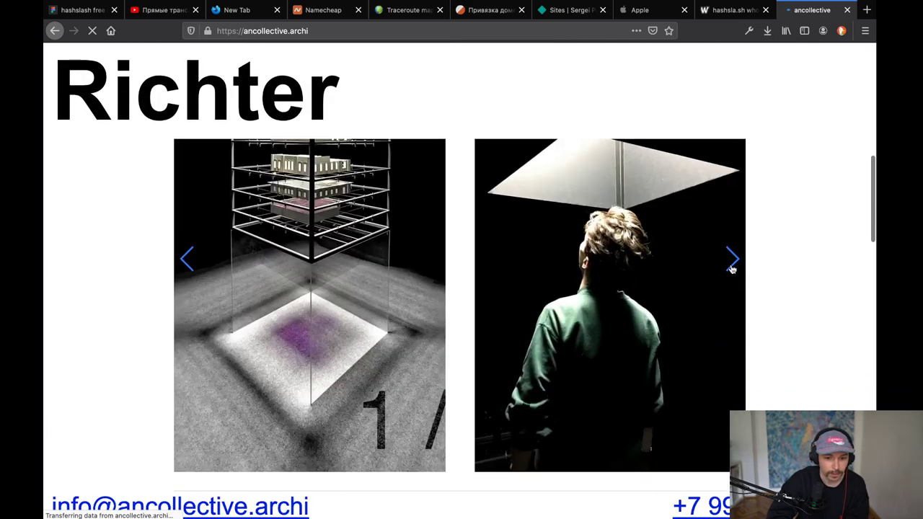
click(732, 263)
click(732, 263)
click(732, 263)
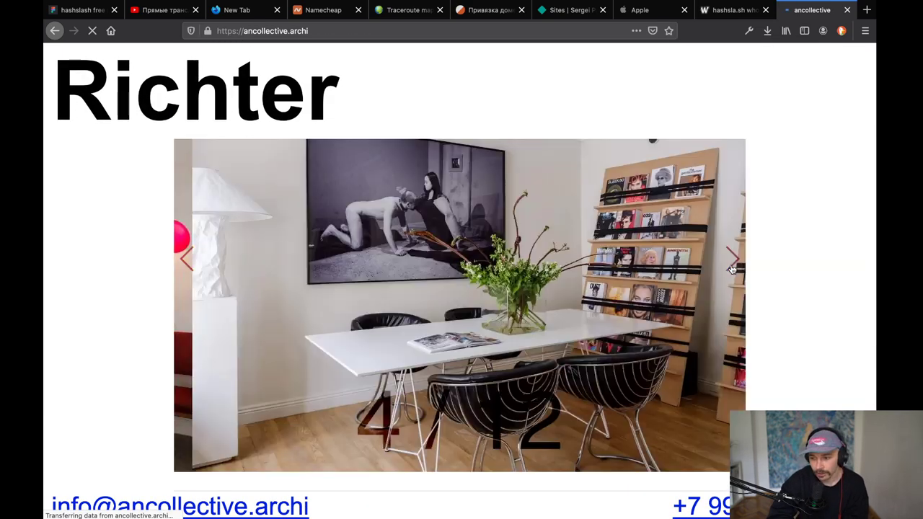
click(732, 265)
scroll(732, 267, down, 5)
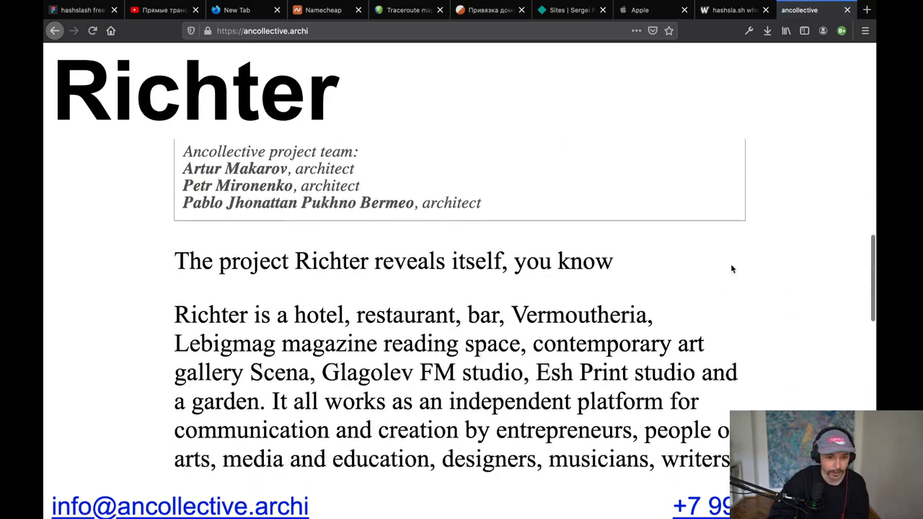
scroll(731, 266, up, 5)
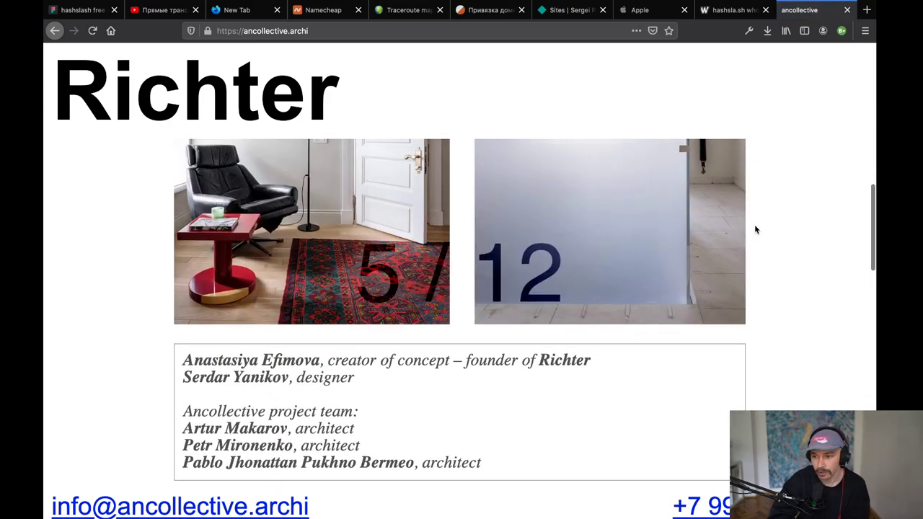
scroll(754, 272, down, 10)
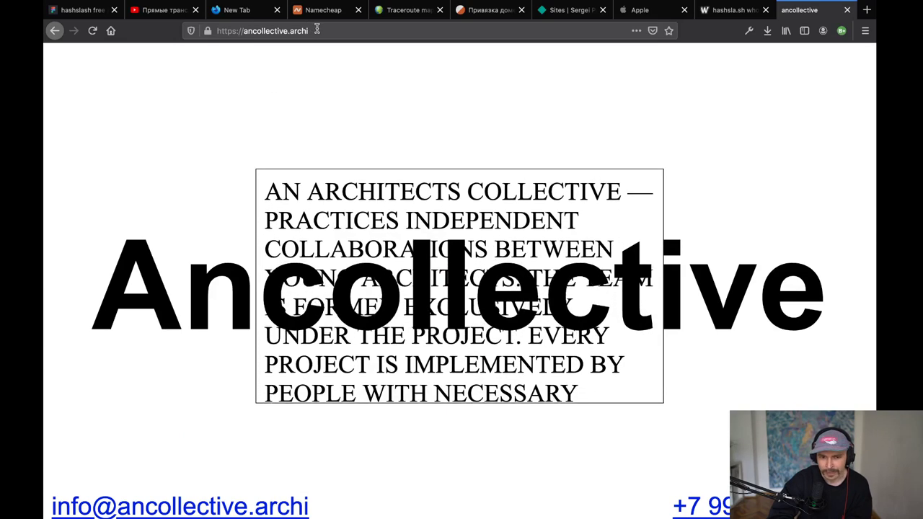
Close the ancollective.archi and who.is tabs, leaving the Apple website open.
click(846, 11)
click(797, 15)
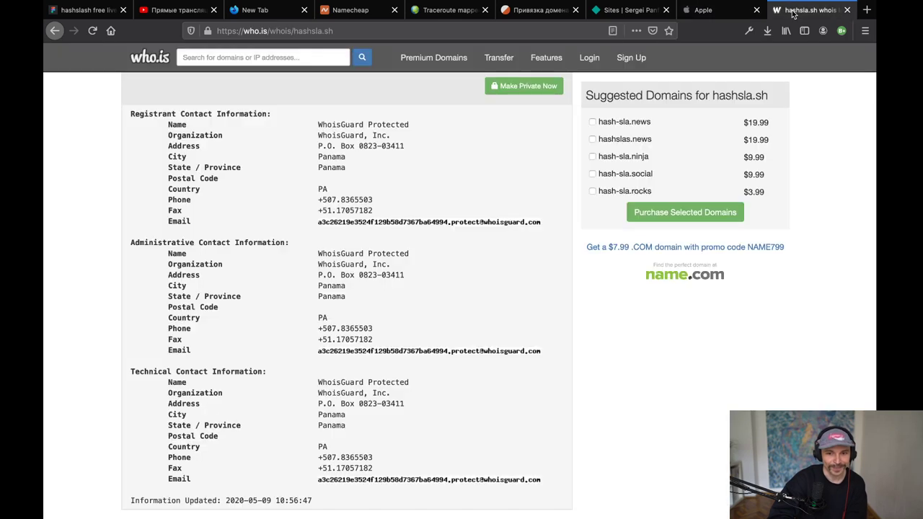
click(714, 16)
click(808, 10)
click(846, 10)
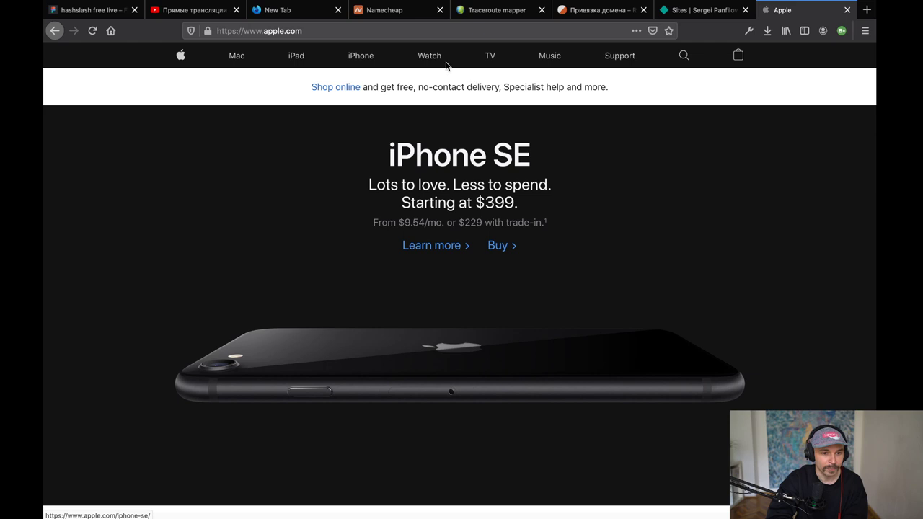
Open the andreylee.com website in a new tab.
key(super+t)
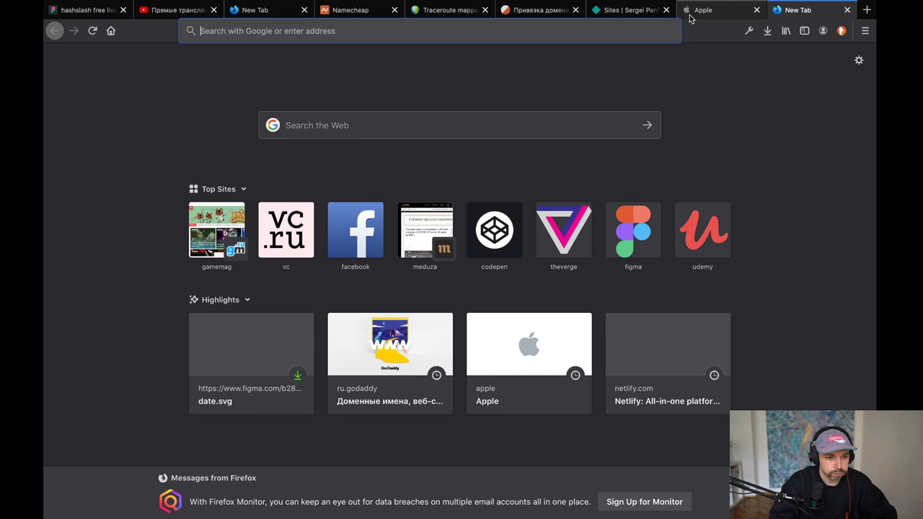
text(andree)
key(Down)
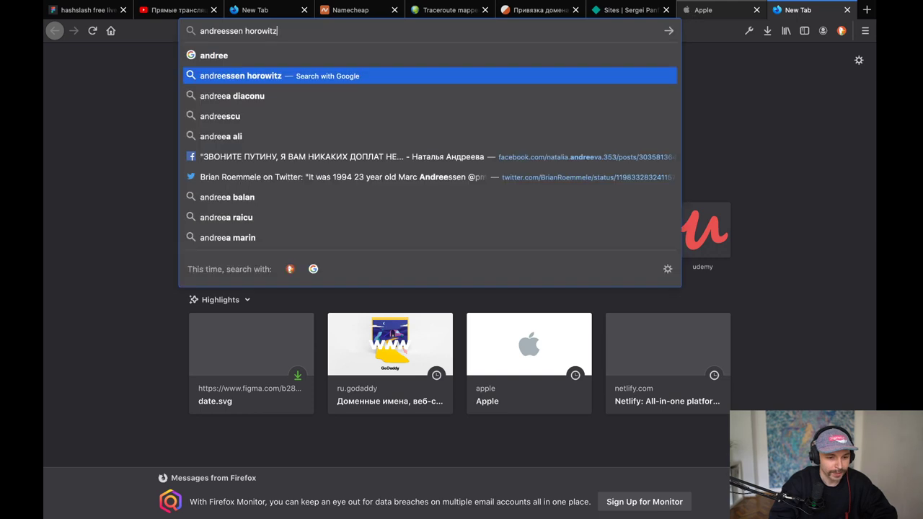
key(super+a)
text(andrey)
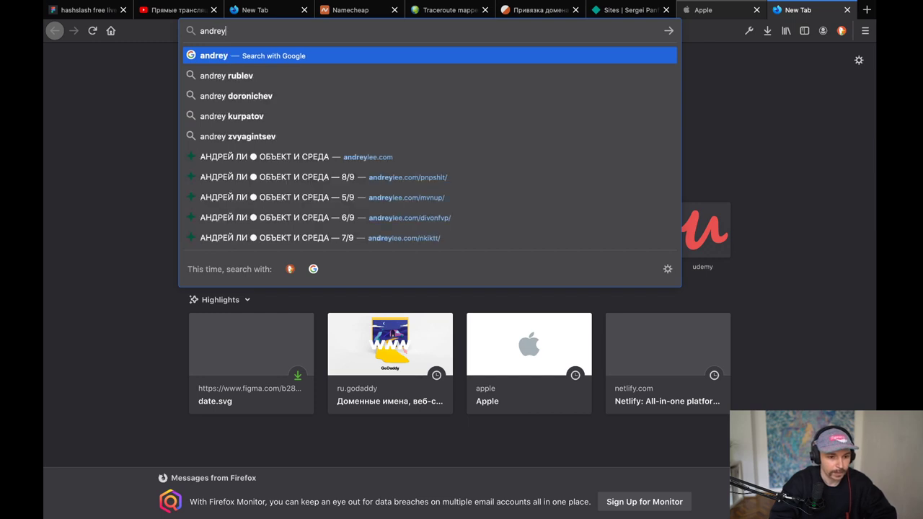
key(Down)
key(Down)
key(Down)
key(Down)
key(Down)
key(Return)
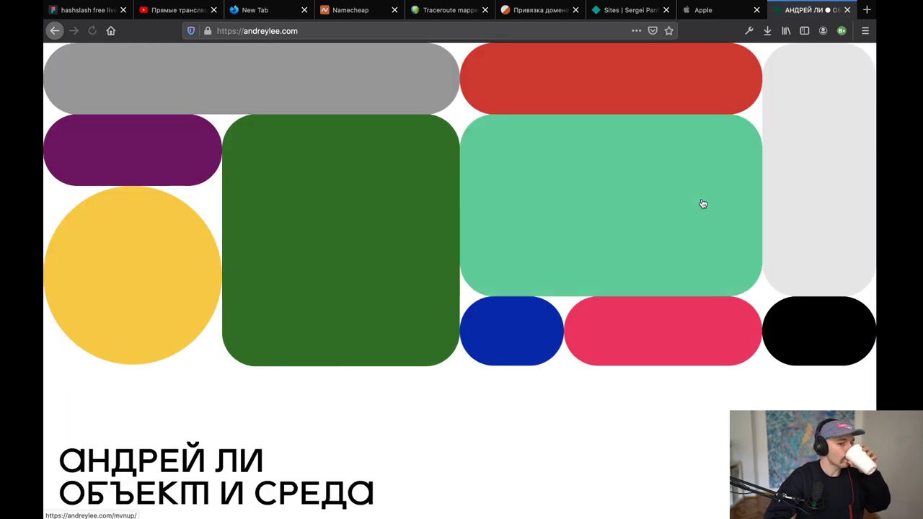
Open the 5/9 page of the andreylee.com site, try its interactive yellow shape and advance to the following page.
click(471, 212)
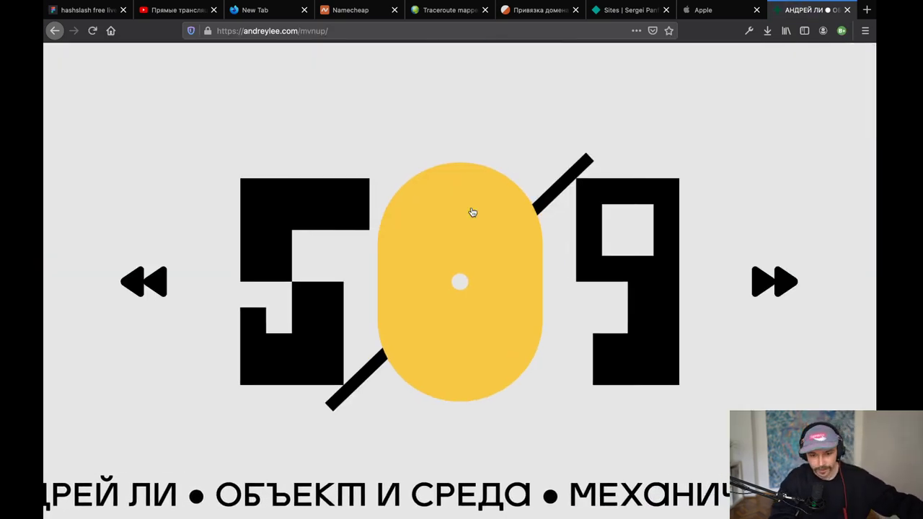
click(572, 413)
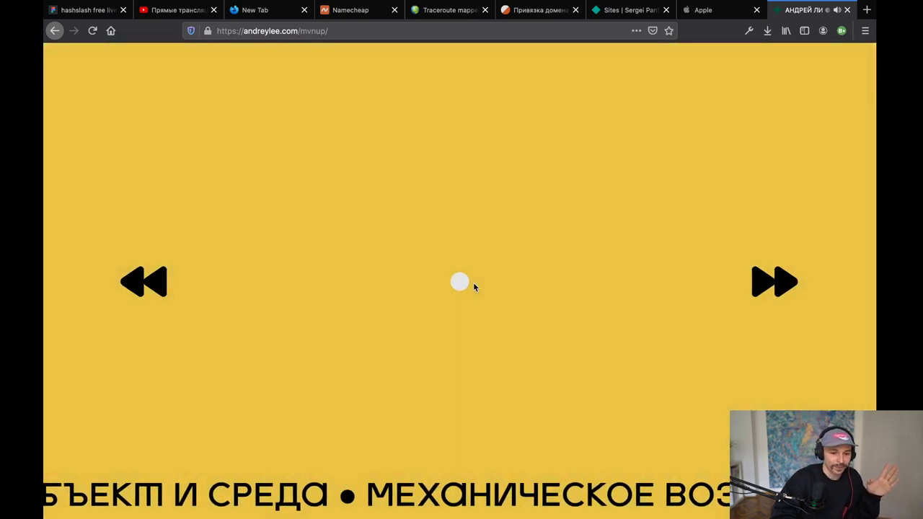
click(780, 289)
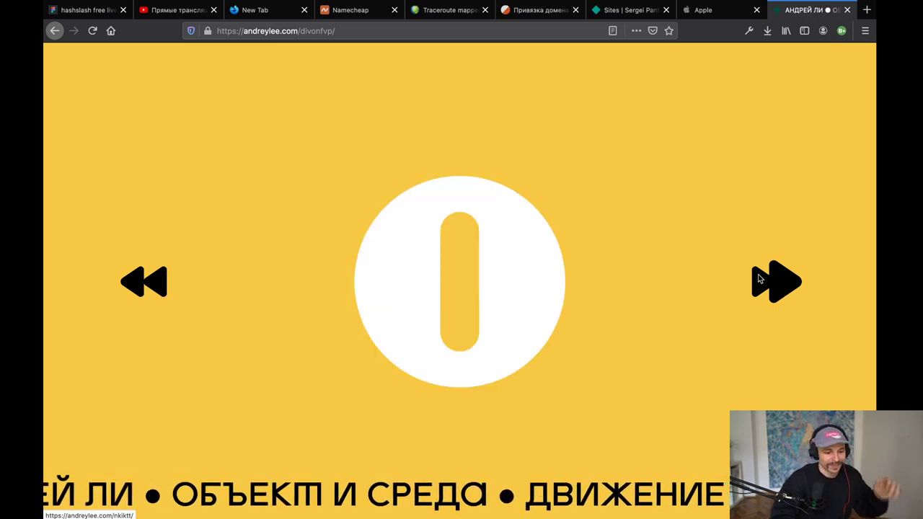
Close the andreylee.com, Netlify and Apple tabs.
key(ctrl+w)
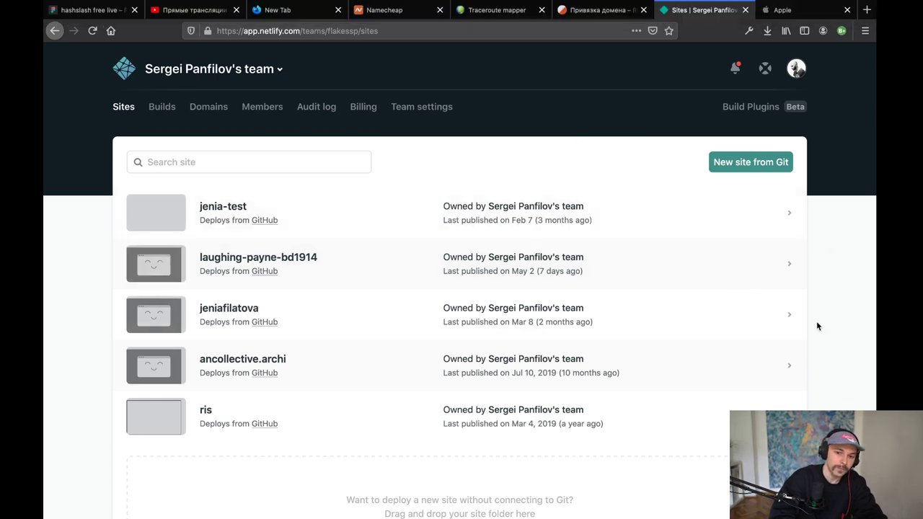
key(ctrl+w)
key(ctrl+w)
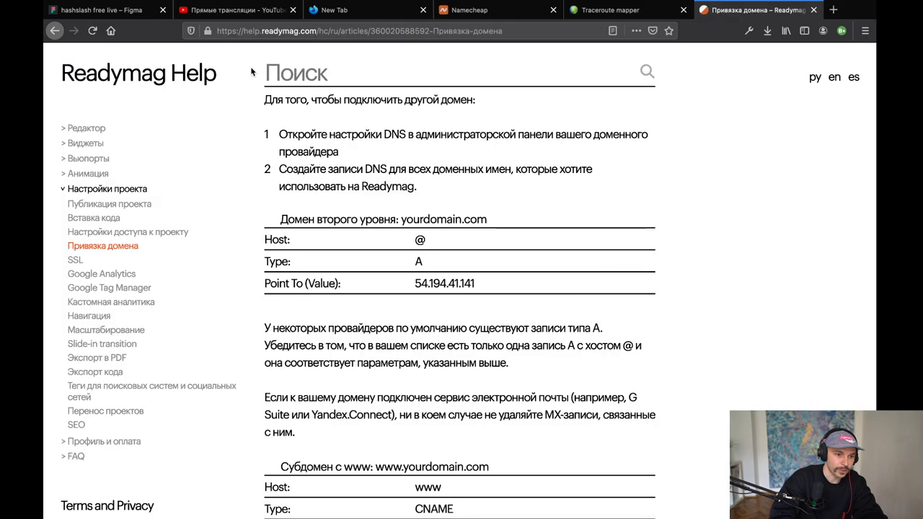
Switch to the hashslash free live Figma file and look over the landing page designs on the index variants page.
click(119, 10)
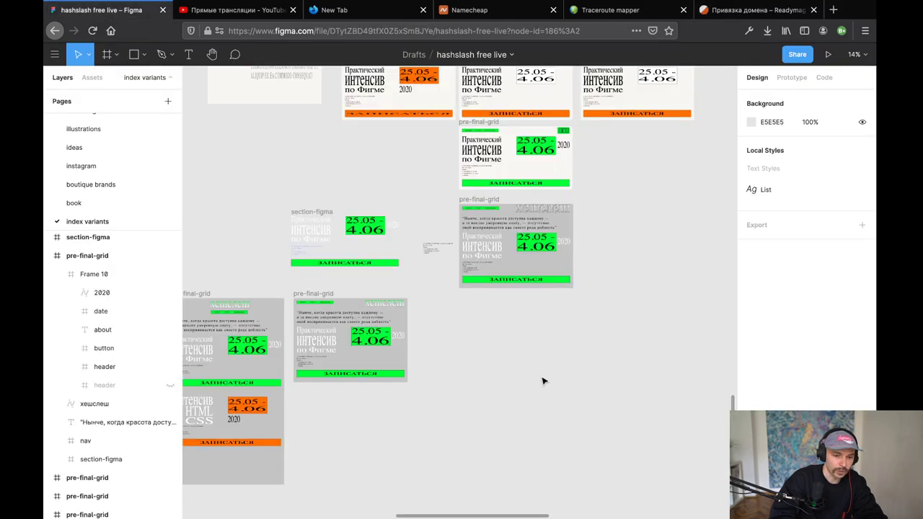
scroll(543, 381, up, 3)
scroll(542, 381, right, 5)
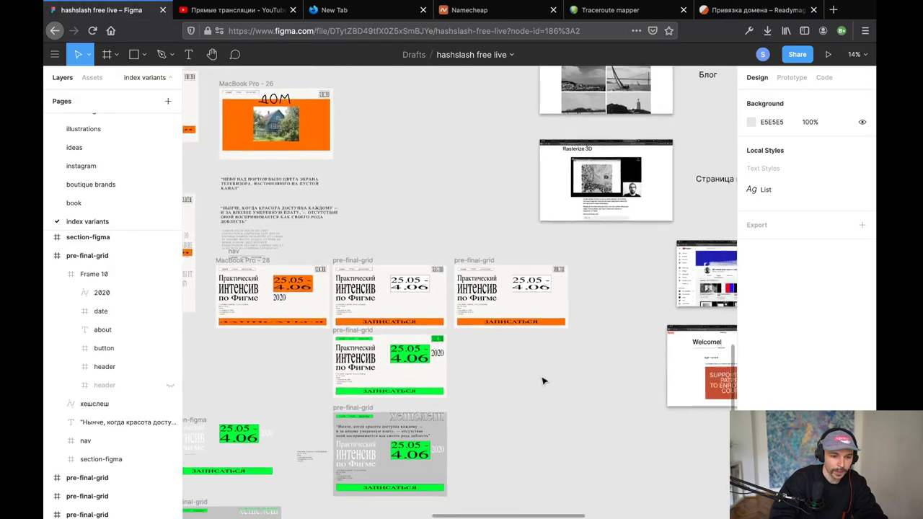
Open figma.com in a new tab and open the #/WEB00 Апрель-Май 2020 file from the recently viewed files.
key(ctrl+t)
text(figma.com/)
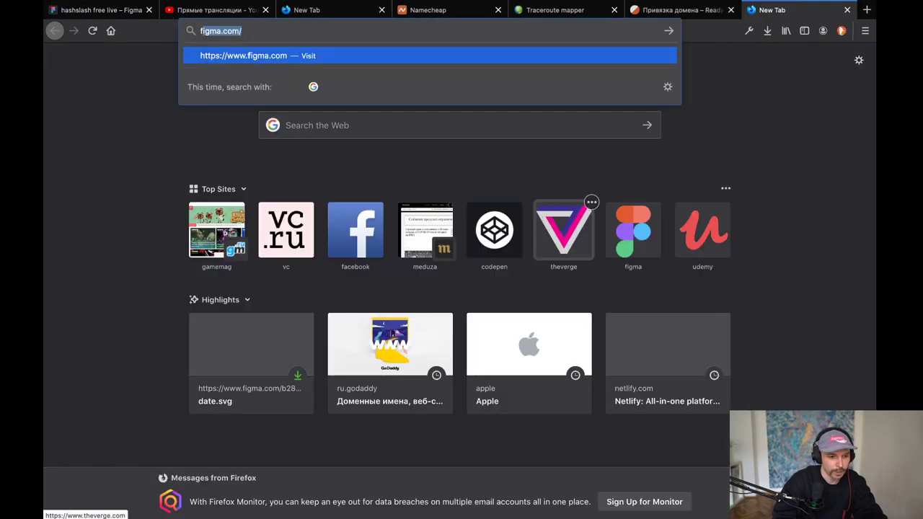
key(Return)
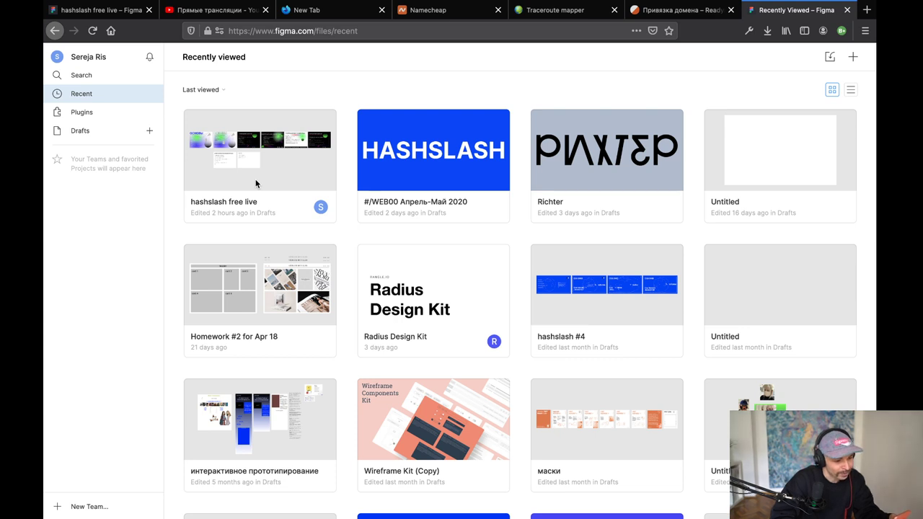
mouse_move(588, 5)
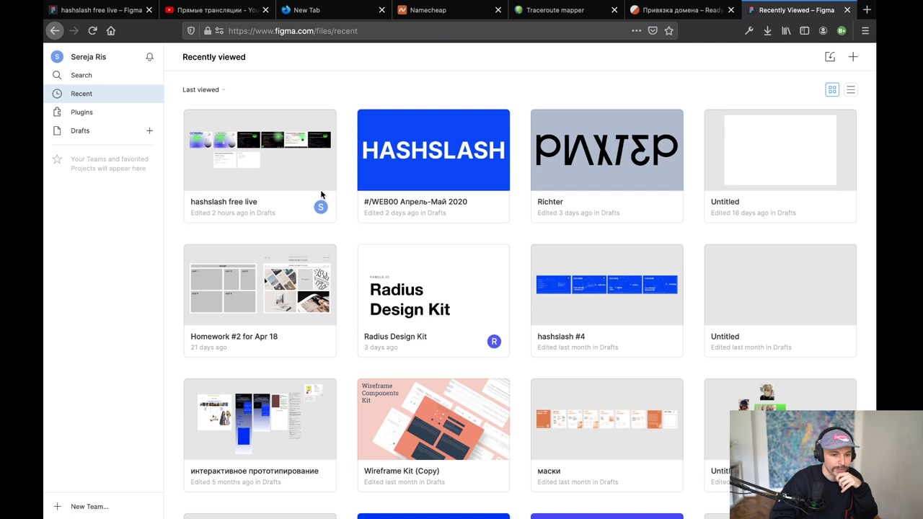
click(419, 173)
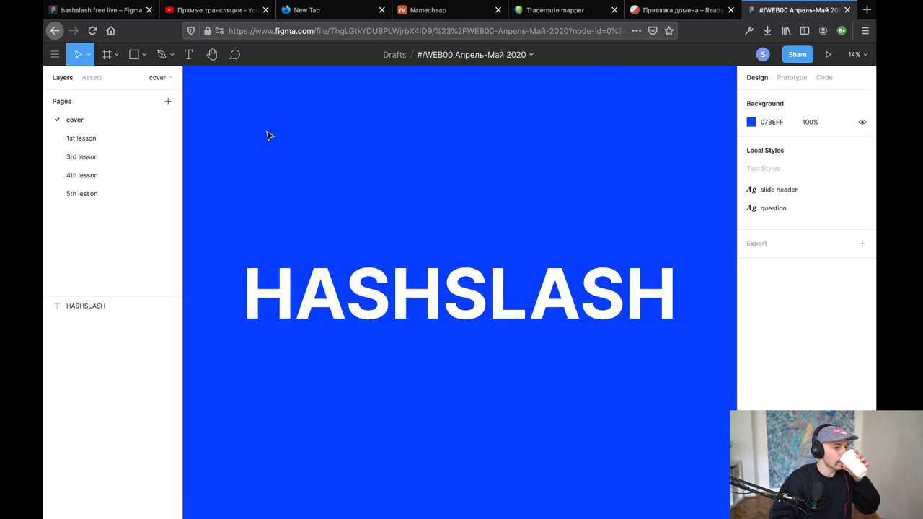
Open the 5th lesson page and look over its server images and the two ovals of course notes.
click(79, 198)
scroll(583, 336, right, 4)
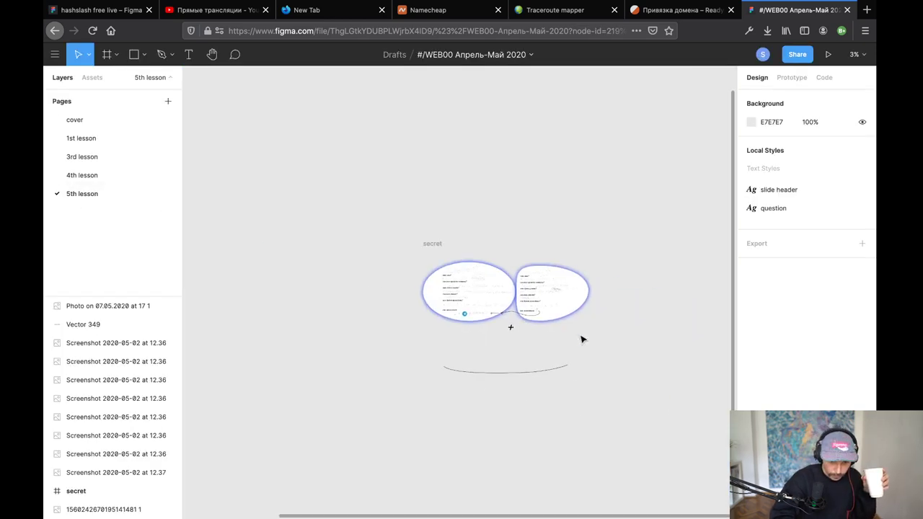
scroll(491, 309, up, 10)
scroll(460, 309, down, 10)
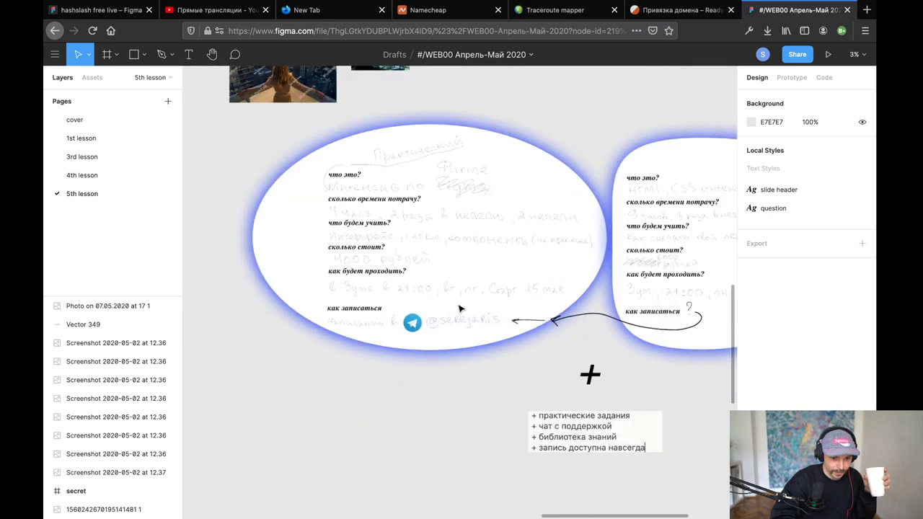
scroll(460, 308, down, 5)
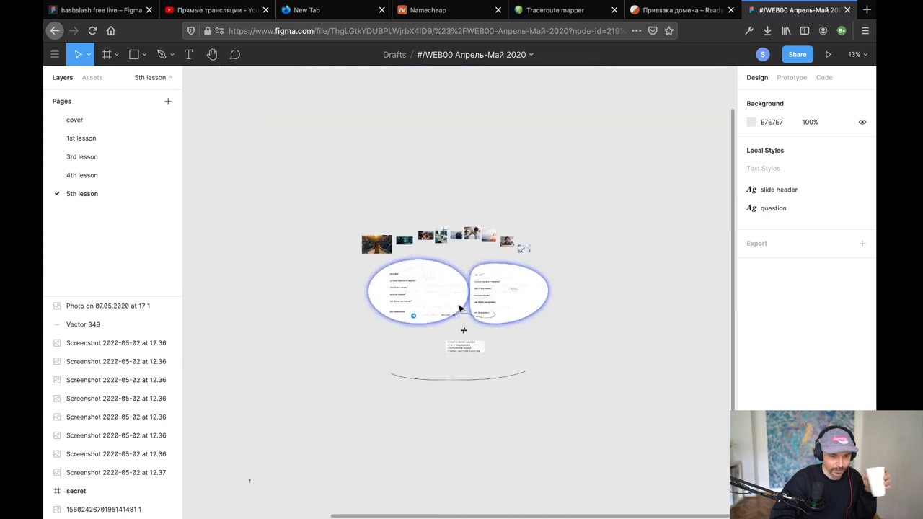
scroll(462, 317, left, 5)
scroll(459, 305, up, 2)
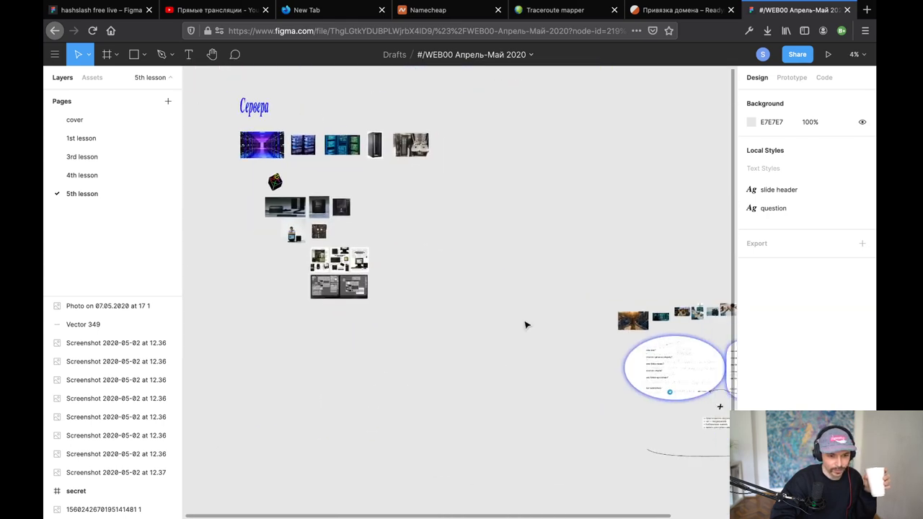
scroll(526, 324, right, 5)
scroll(514, 326, up, 3)
scroll(515, 326, up, 5)
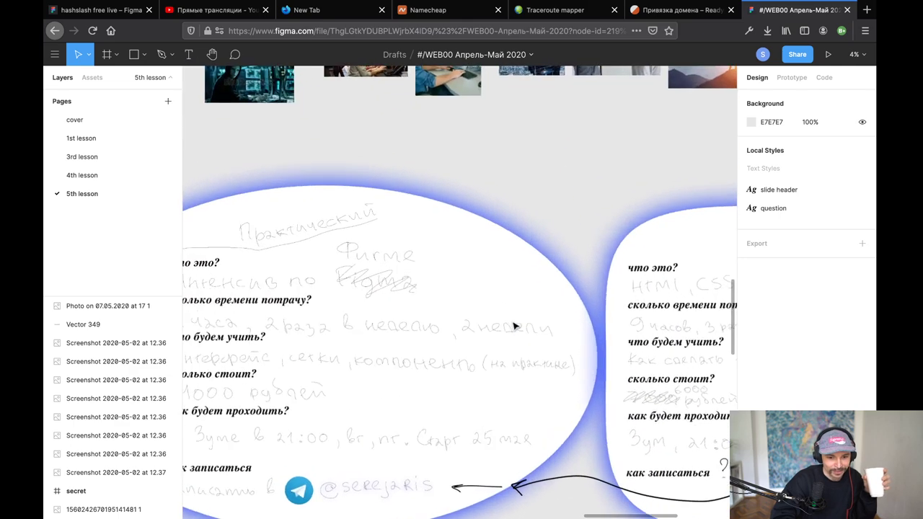
Compare the handwritten notes for the Figma intensive and the HTML, CSS intensive, including the list of extras beneath them.
scroll(514, 326, right, 8)
scroll(514, 326, left, 10)
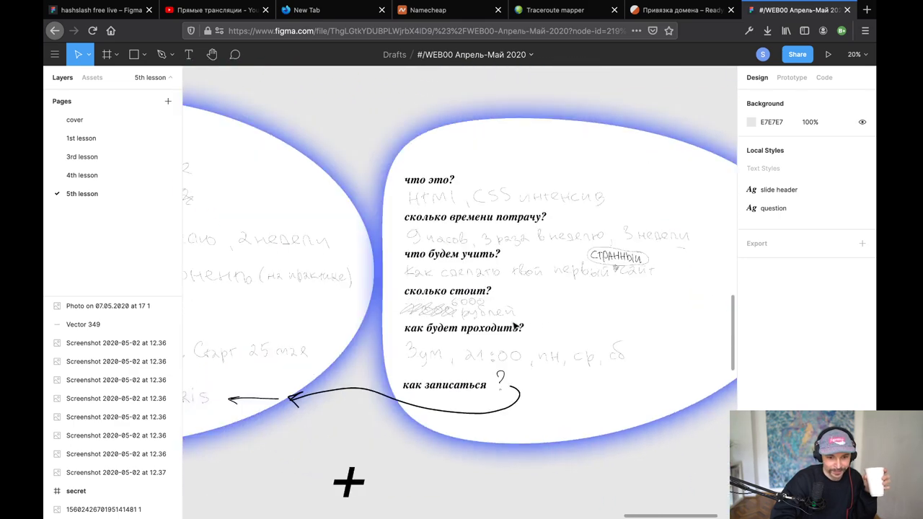
scroll(515, 326, down, 2)
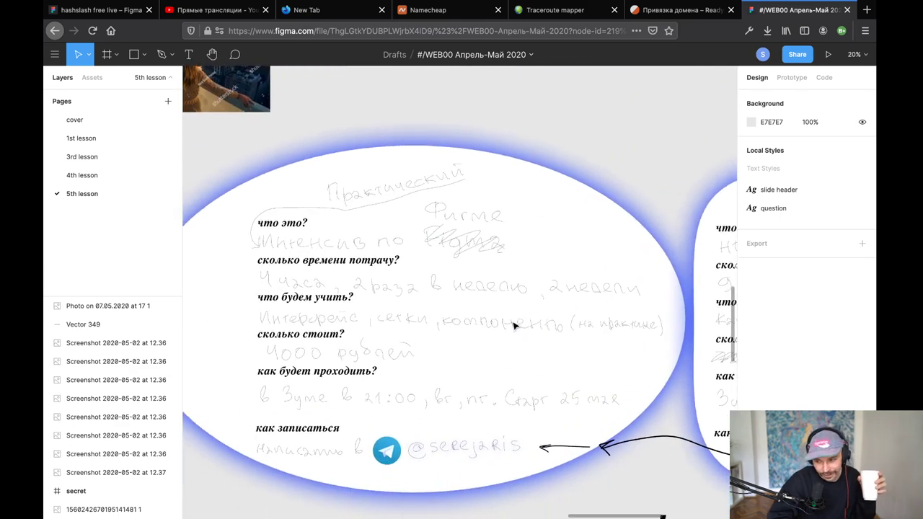
scroll(515, 326, left, 5)
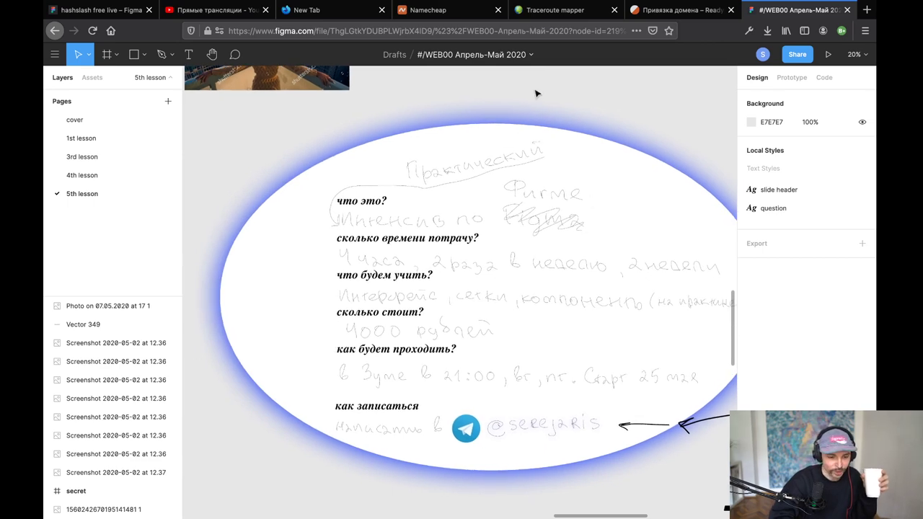
scroll(537, 95, right, 5)
scroll(536, 94, down, 3)
scroll(537, 94, right, 10)
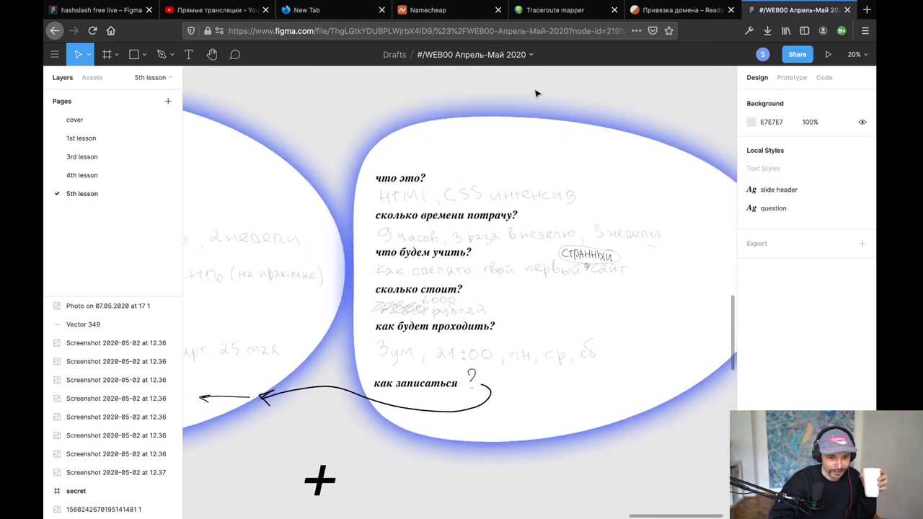
scroll(537, 94, down, 5)
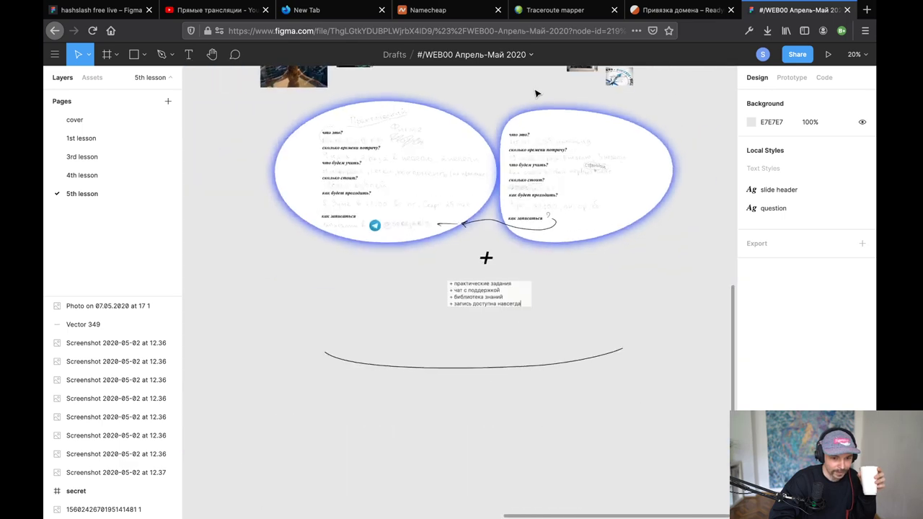
scroll(536, 94, up, 3)
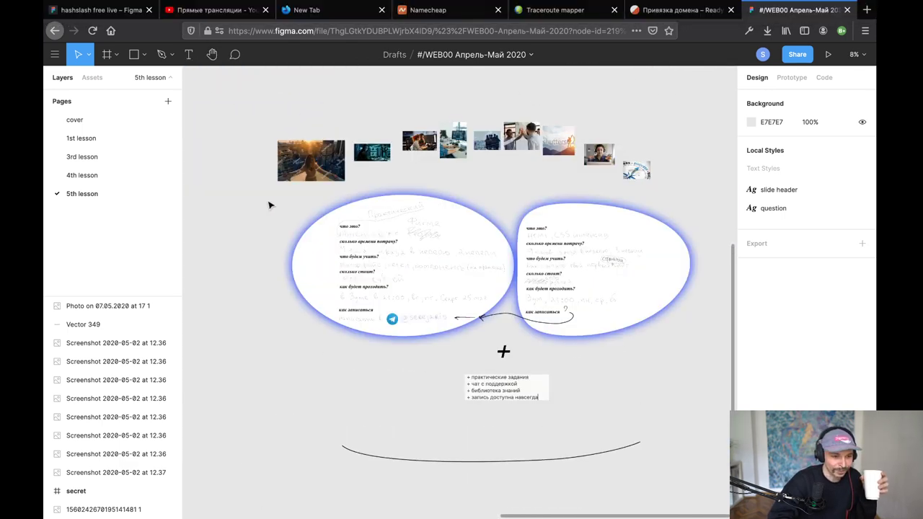
In the hashslash free live file, copy the pre-final-grid frame with the orange ЗАПИСАТЬСЯ button and the white date box at the row's right end.
click(87, 10)
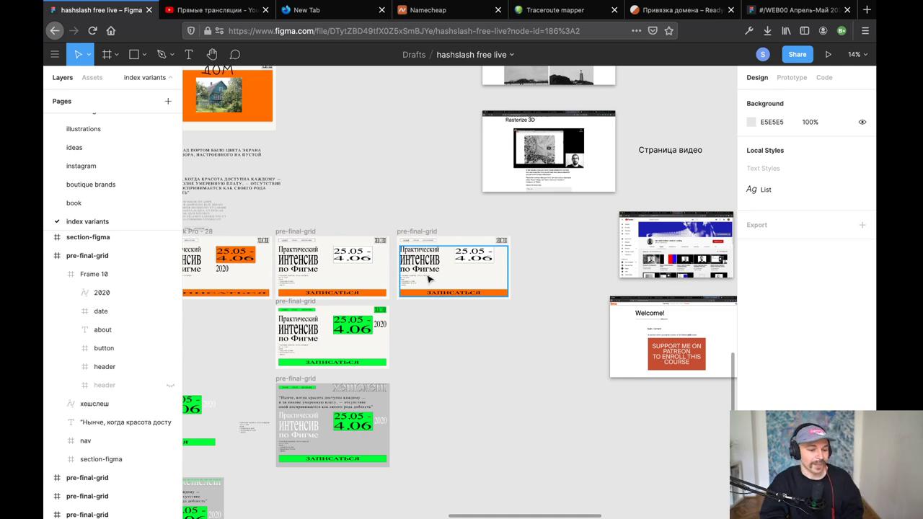
scroll(428, 279, up, 5)
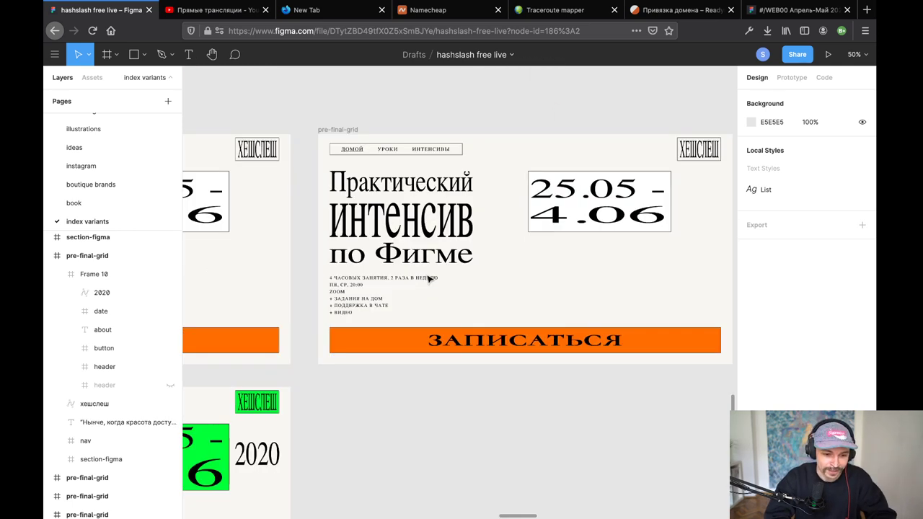
scroll(428, 279, right, 3)
click(308, 264)
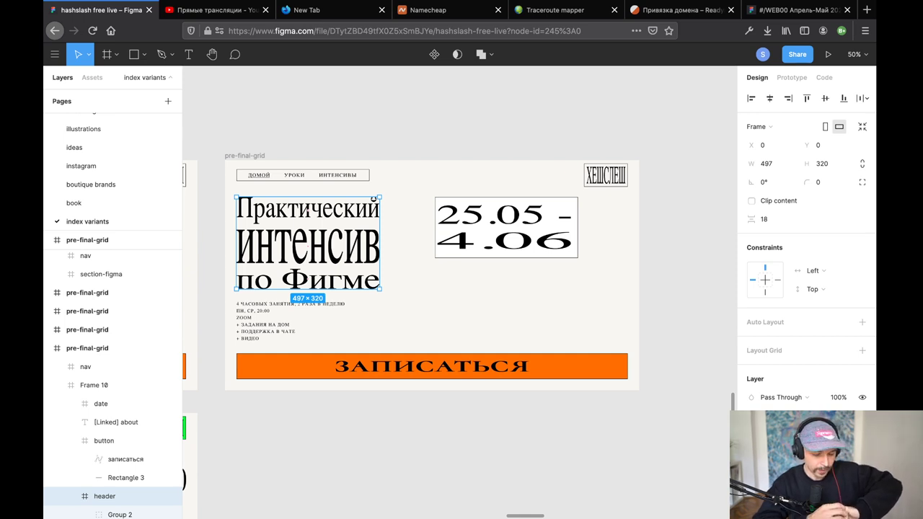
click(421, 119)
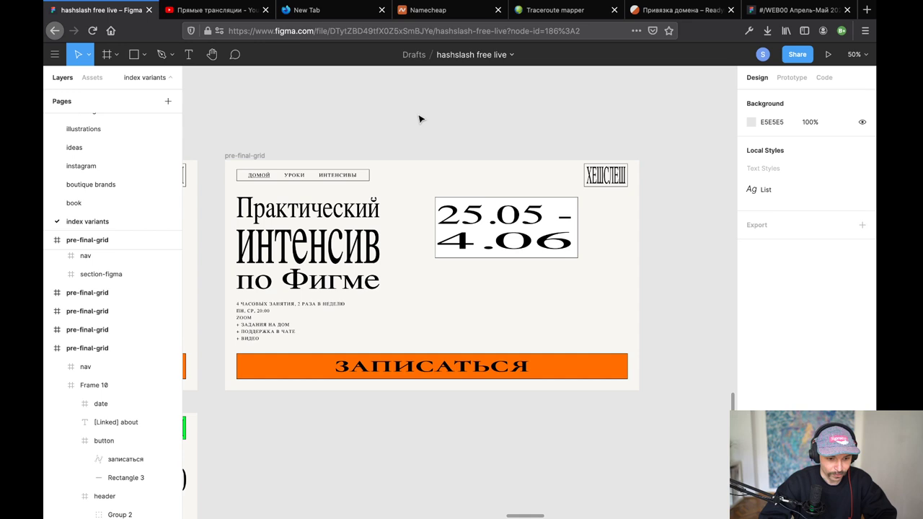
click(254, 157)
click(254, 156)
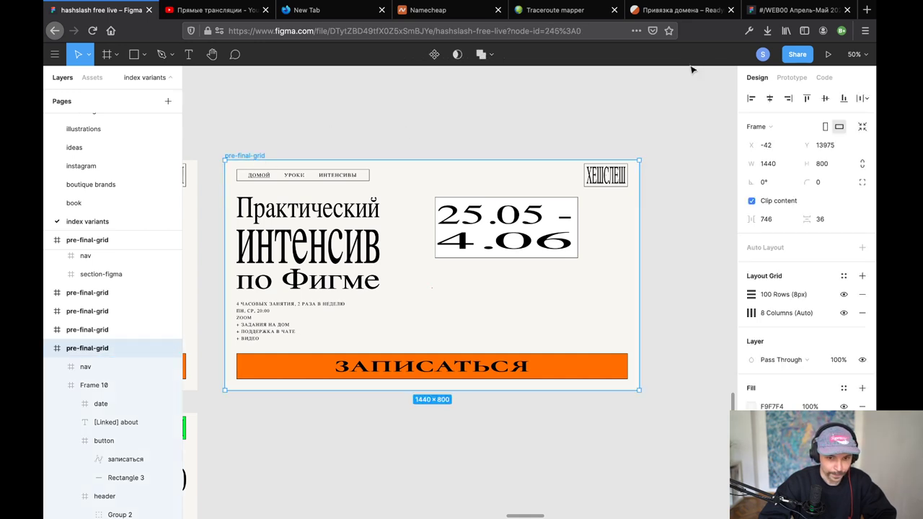
Add a page named 6th lesson to the #/WEB00 Апрель-Май 2020 file and paste the copied pre-final-grid frame onto it.
click(786, 10)
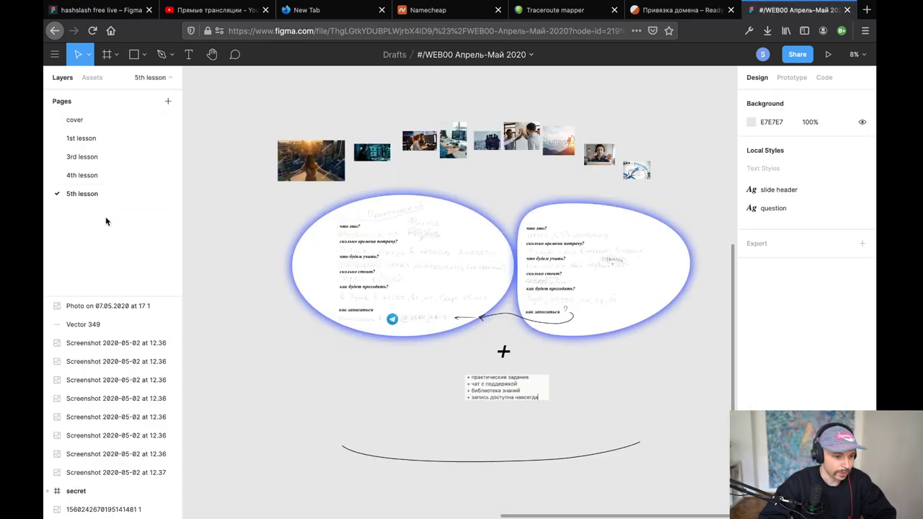
click(168, 102)
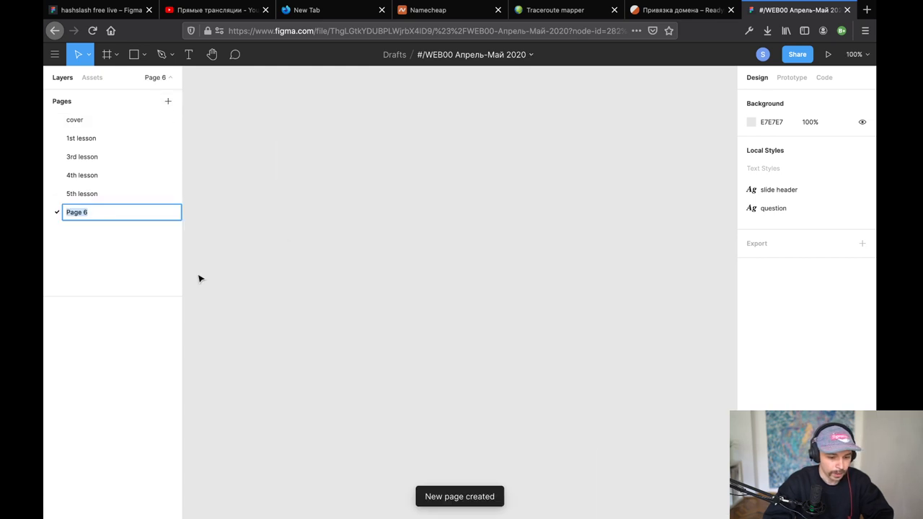
text(6th lesson)
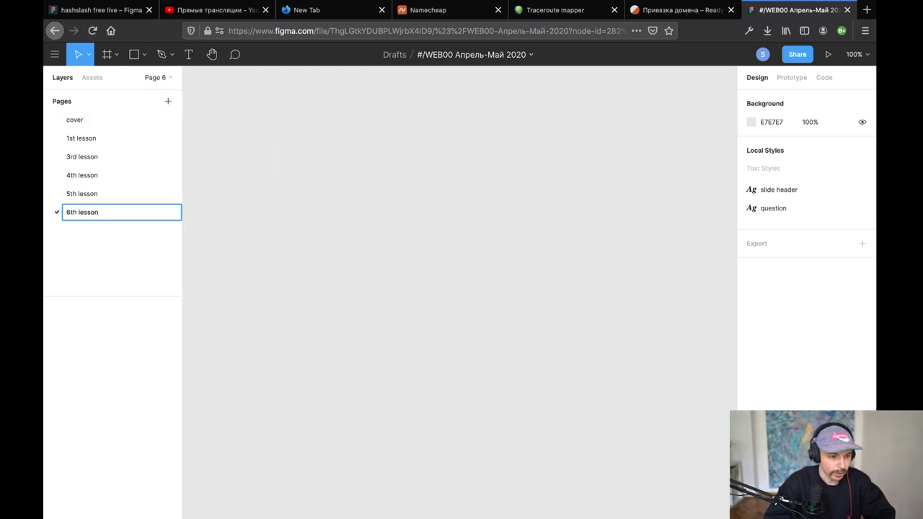
key(Return)
key(ctrl+v)
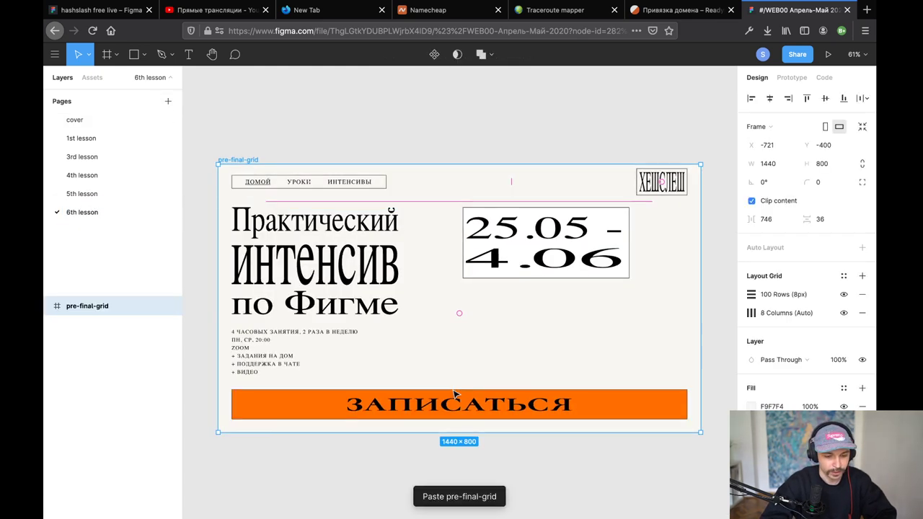
Deselect the pasted frame and copy the share link of the #/WEB00 Апрель-Май 2020 file.
scroll(455, 394, down, 5)
click(367, 228)
scroll(329, 238, up, 2)
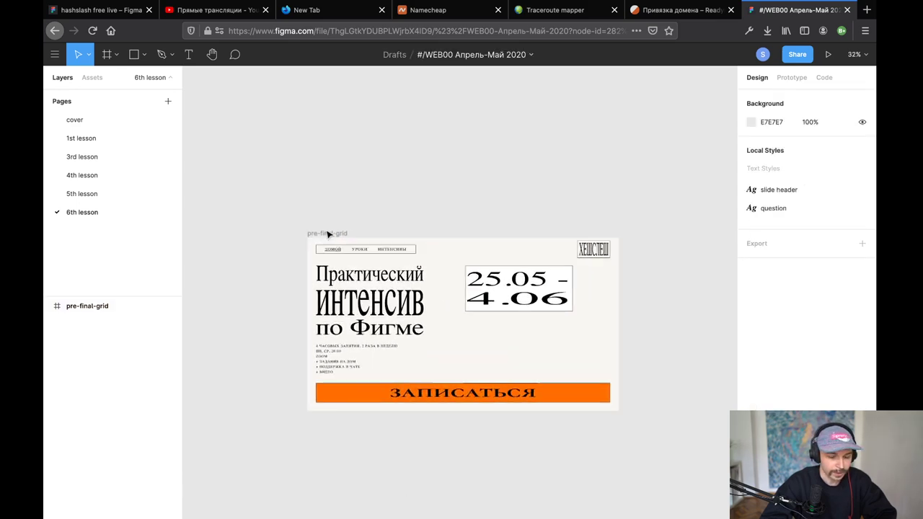
scroll(328, 234, up, 5)
scroll(328, 234, down, 4)
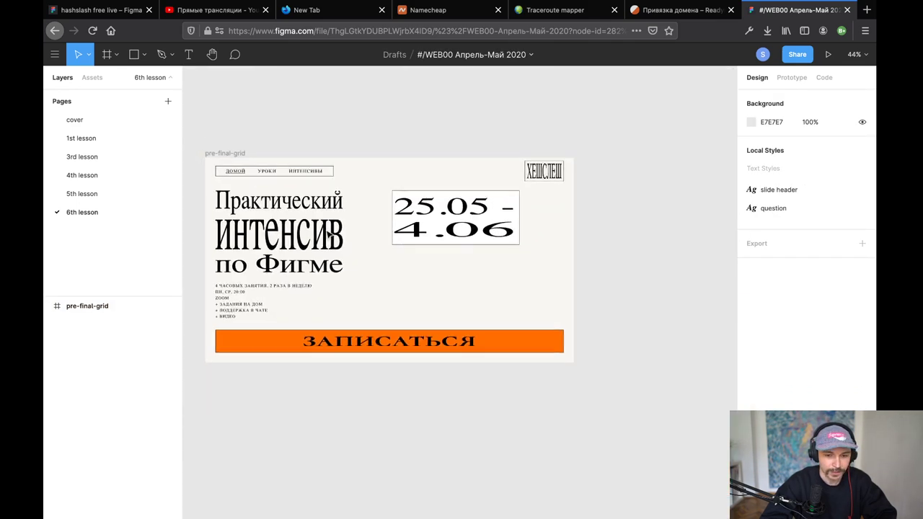
scroll(328, 234, left, 2)
scroll(328, 235, up, 1)
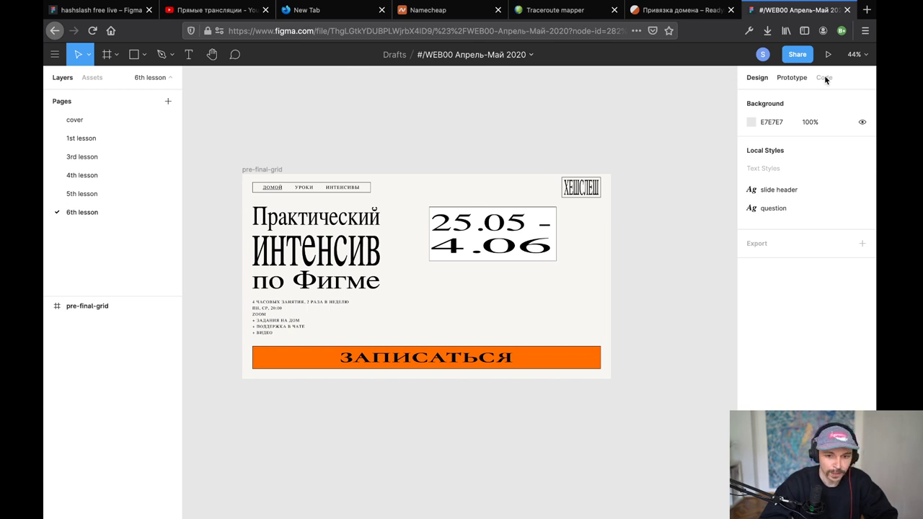
click(797, 55)
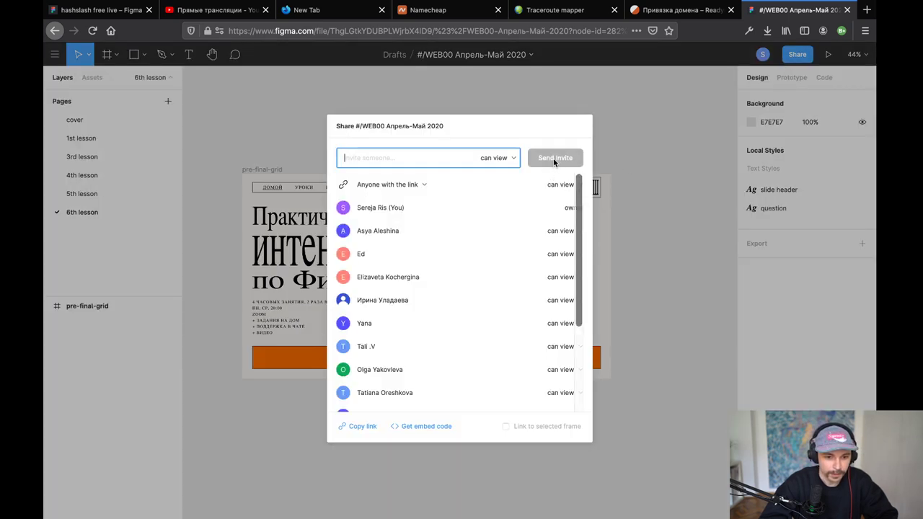
click(356, 432)
Switch to Notion and add the copied Figma link as a bookmark below the Who.is bookmark on page VI.
key(super+Tab)
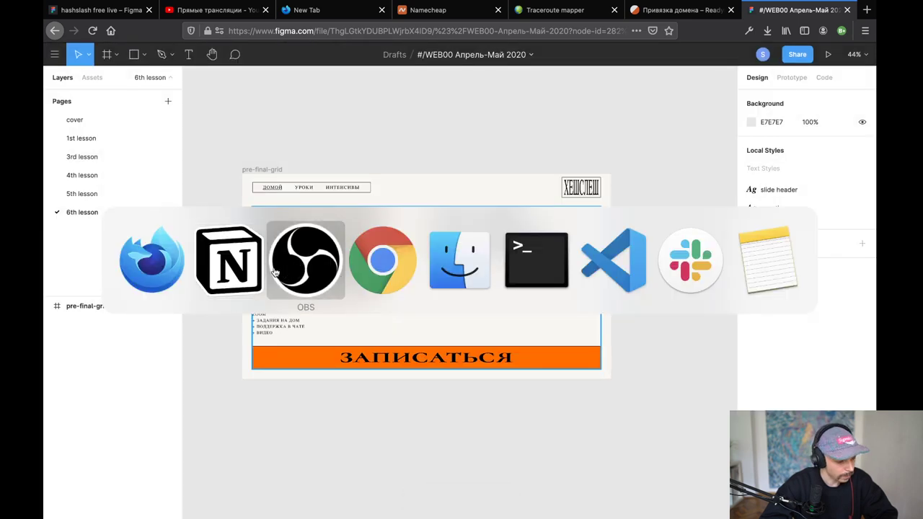
click(228, 261)
key(super+v)
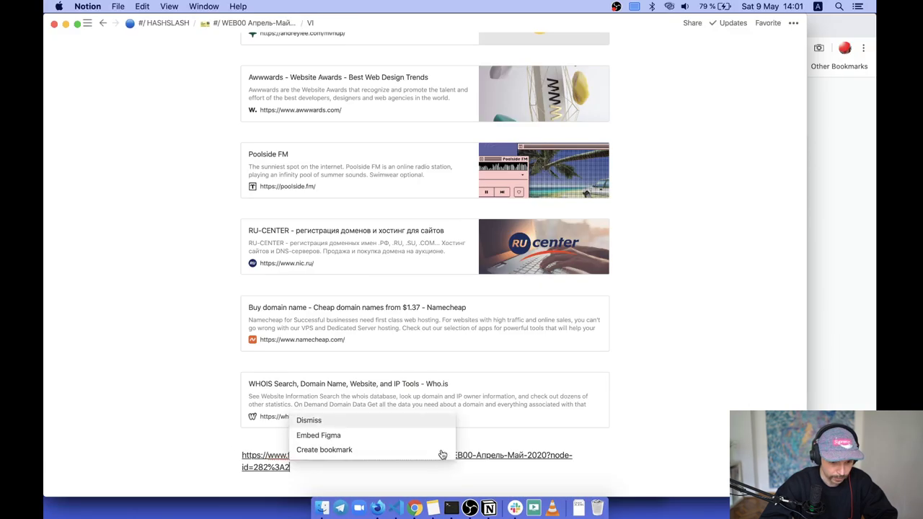
click(377, 449)
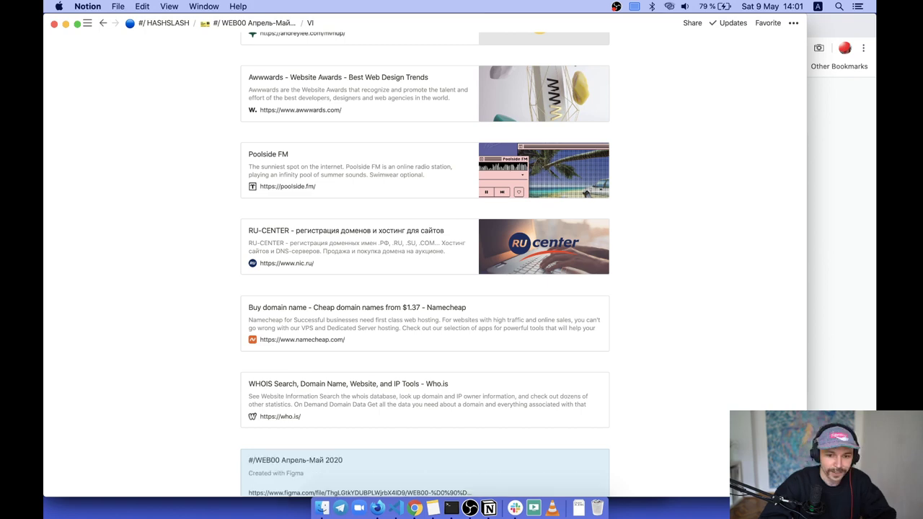
Switch back to Firefox, check the live broadcast's chat in YouTube Studio, and return to the 6th lesson page in Figma.
key(super+Tab)
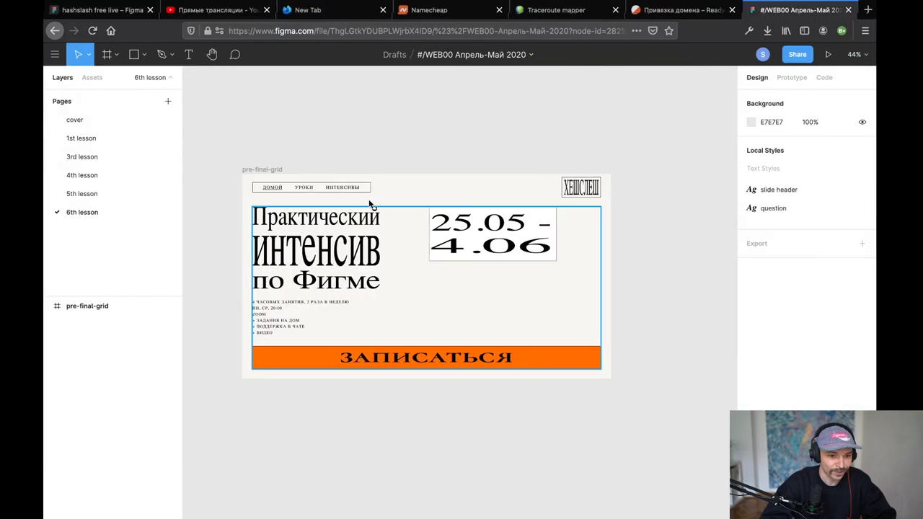
click(209, 10)
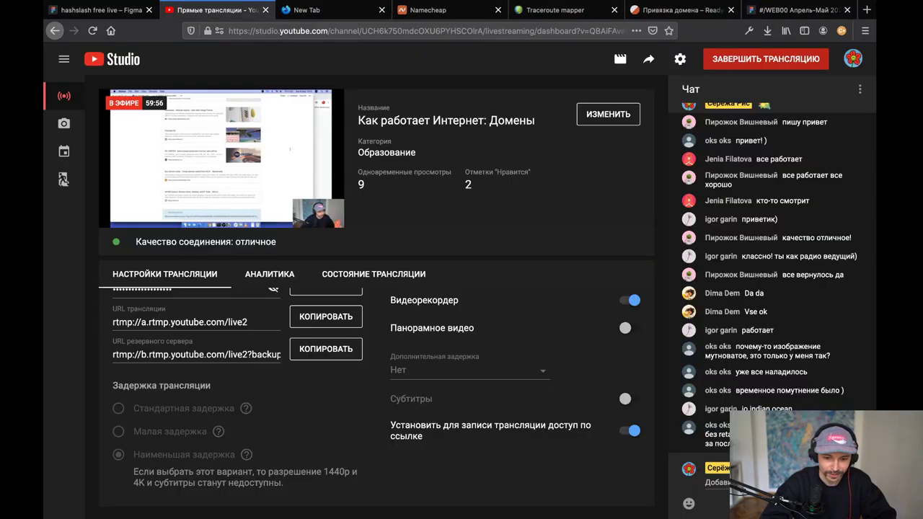
click(786, 10)
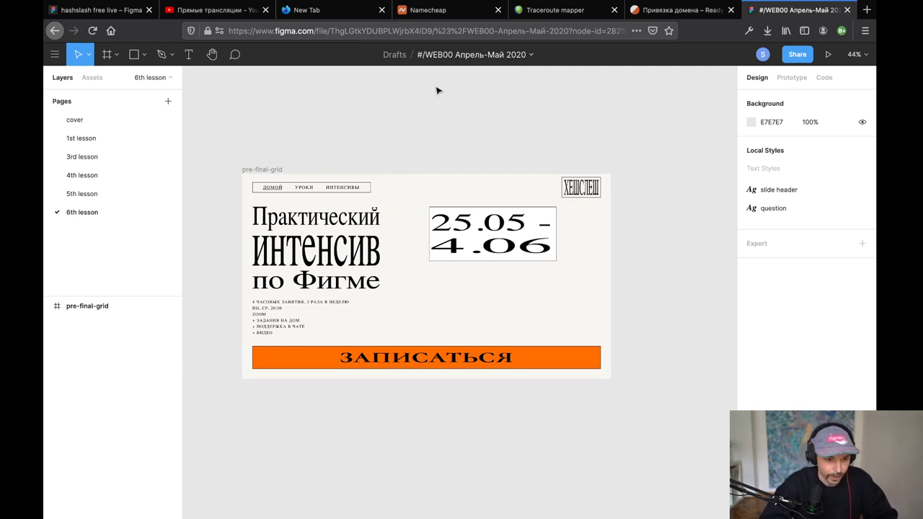
Show the layout grids over the pre-final-grid design to check its alignment, and hide them again.
scroll(445, 299, up, 3)
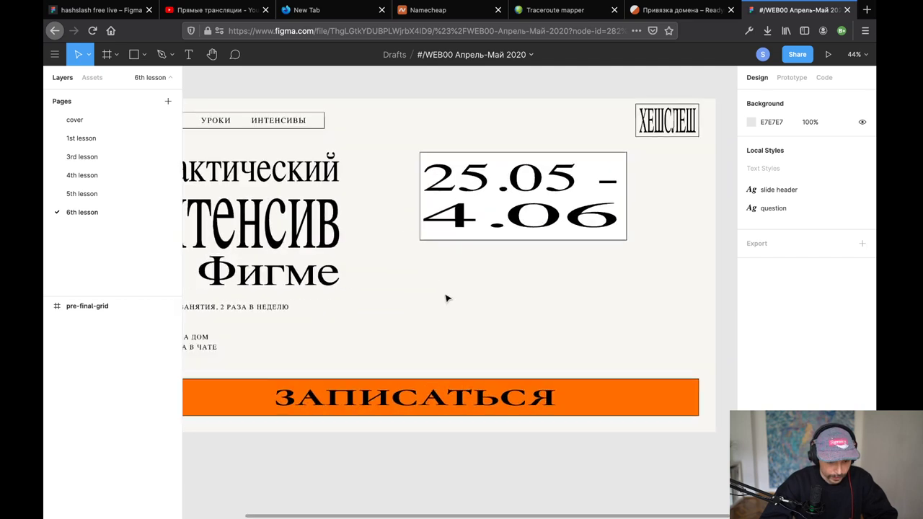
scroll(445, 299, down, 3)
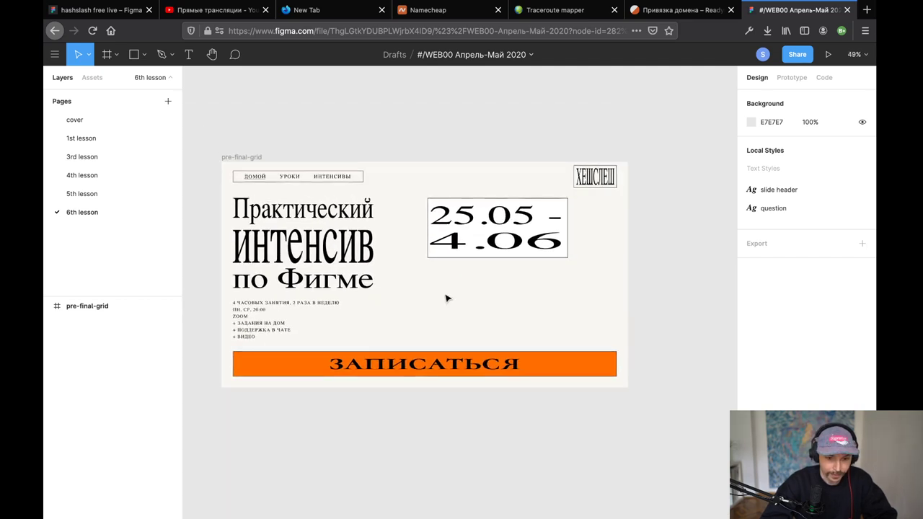
key(ctrl+g)
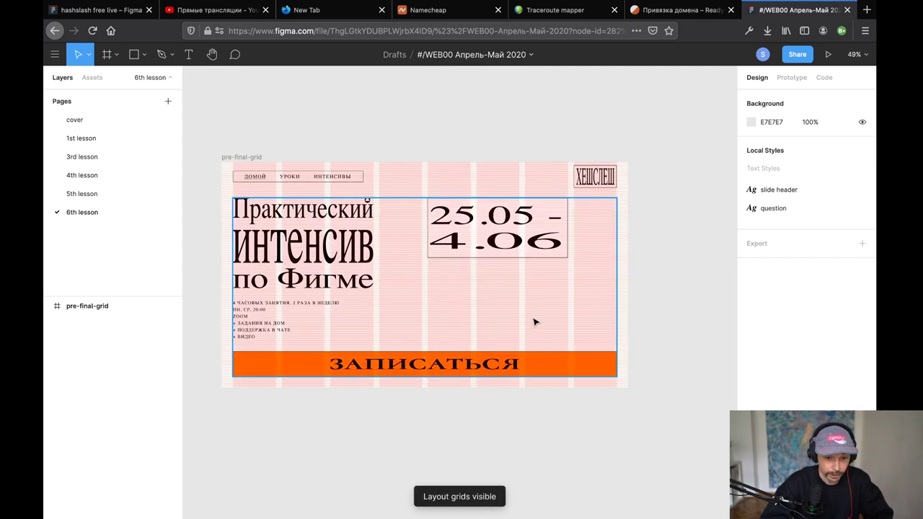
key(ctrl+g)
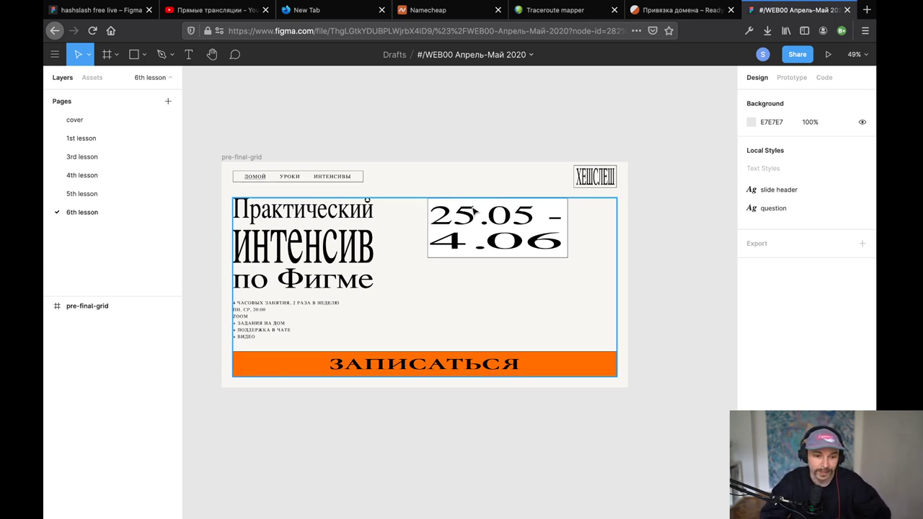
Inspect the ХЕШСЛЕШ logo and the date box as separate elements of the pre-final-grid frame.
click(590, 180)
click(680, 169)
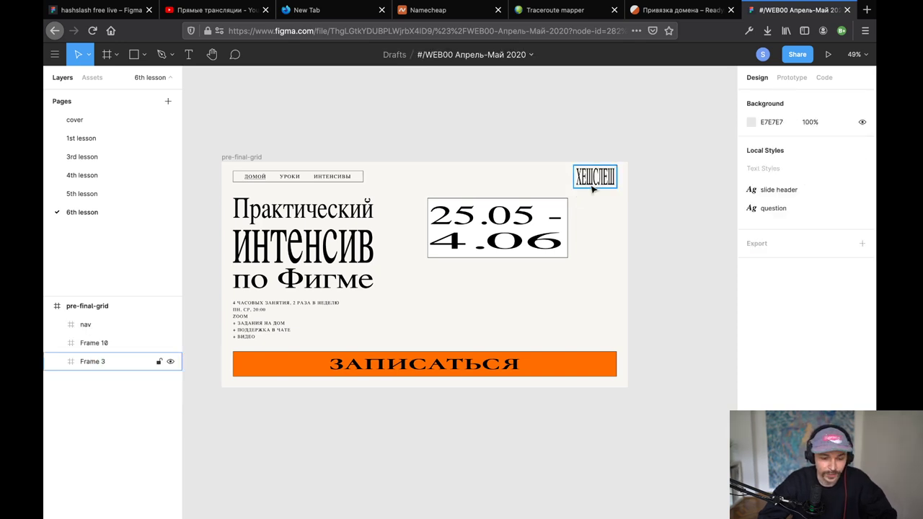
click(495, 246)
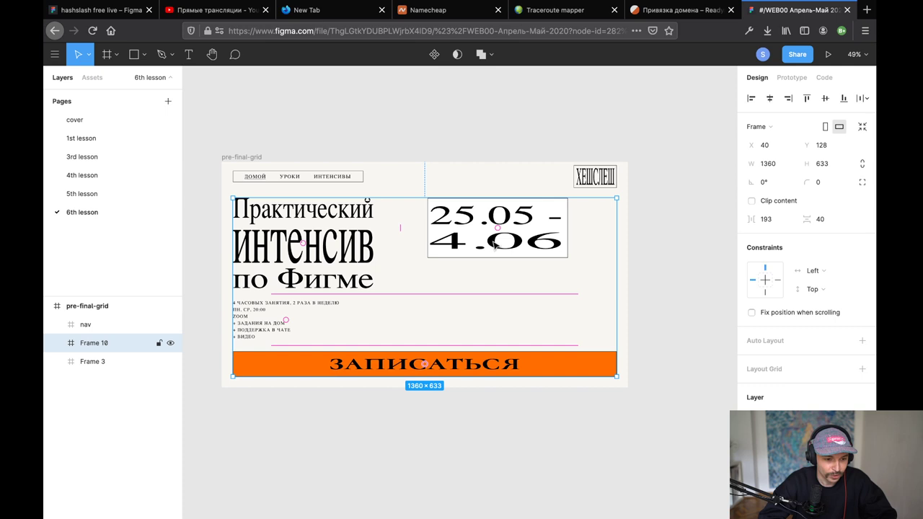
click(494, 245)
Expand the header frame and its Group 2, and inspect the vector layers по Фигме, интенсив and Практический.
click(303, 228)
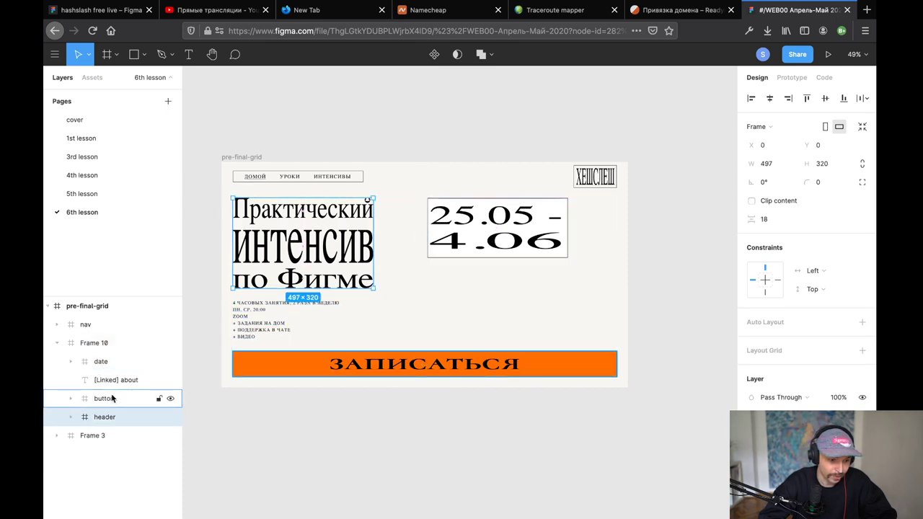
click(71, 417)
click(84, 436)
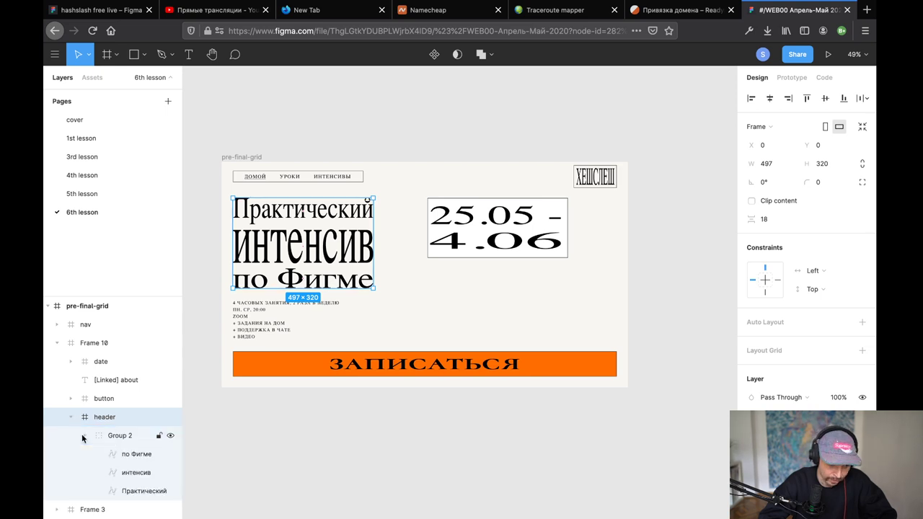
click(125, 454)
click(133, 472)
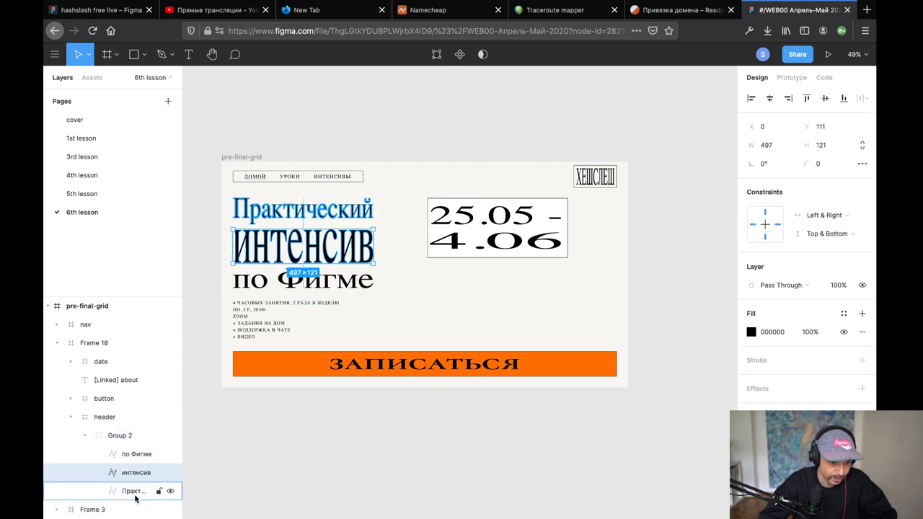
click(133, 492)
click(134, 455)
click(458, 324)
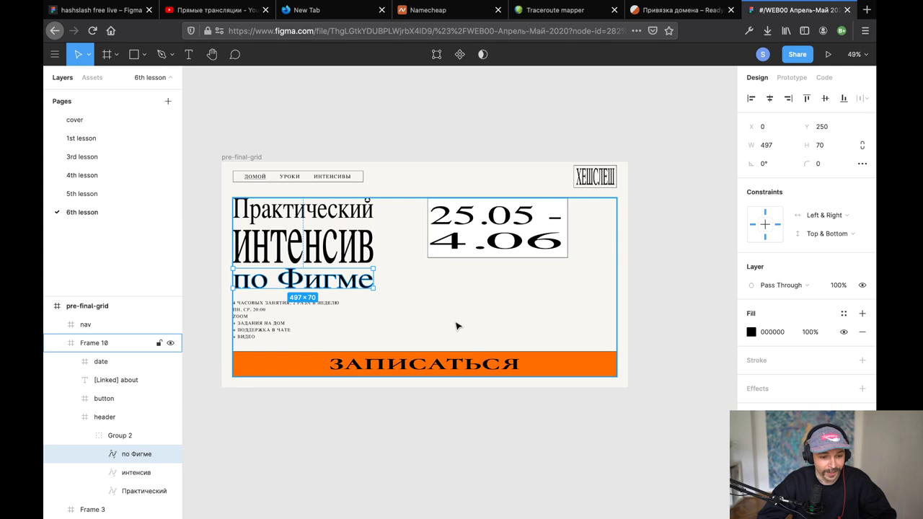
Rename the frame around the ХЕШСЛЕШ wordmark as logo.
click(510, 236)
click(595, 175)
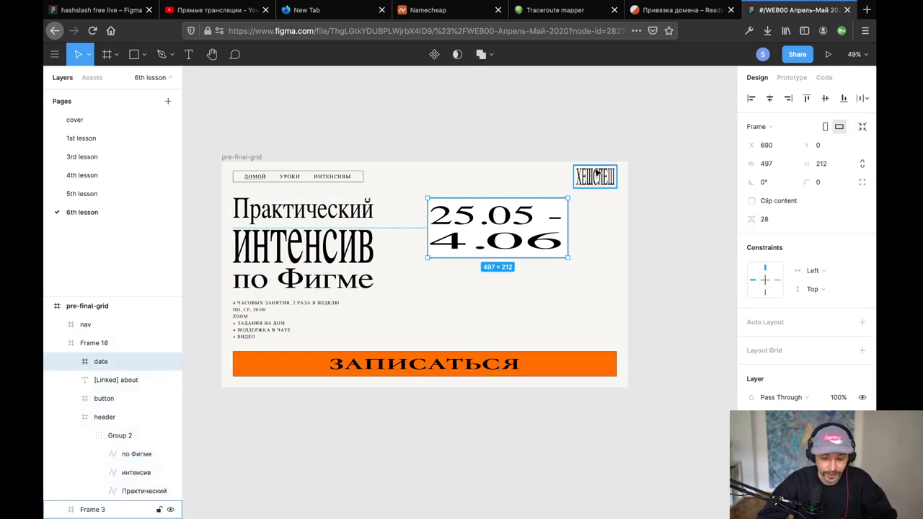
scroll(810, 344, down, 3)
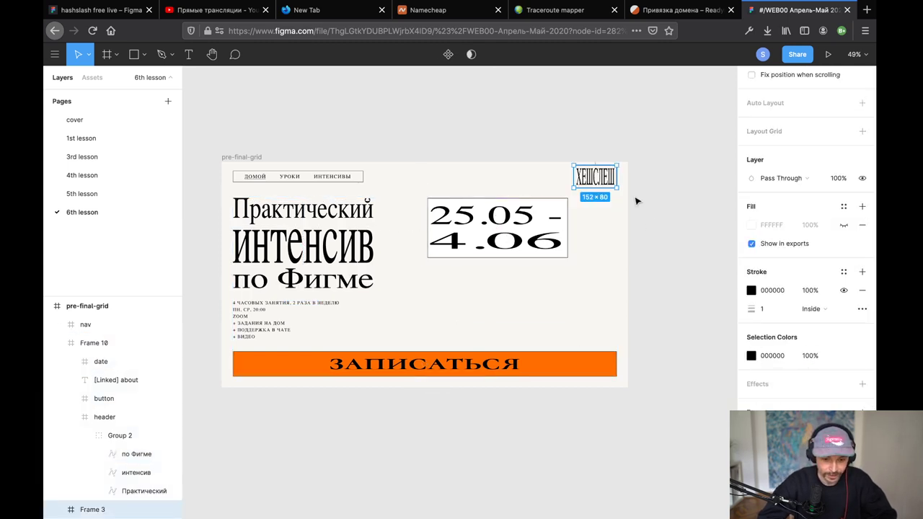
click(657, 209)
click(598, 185)
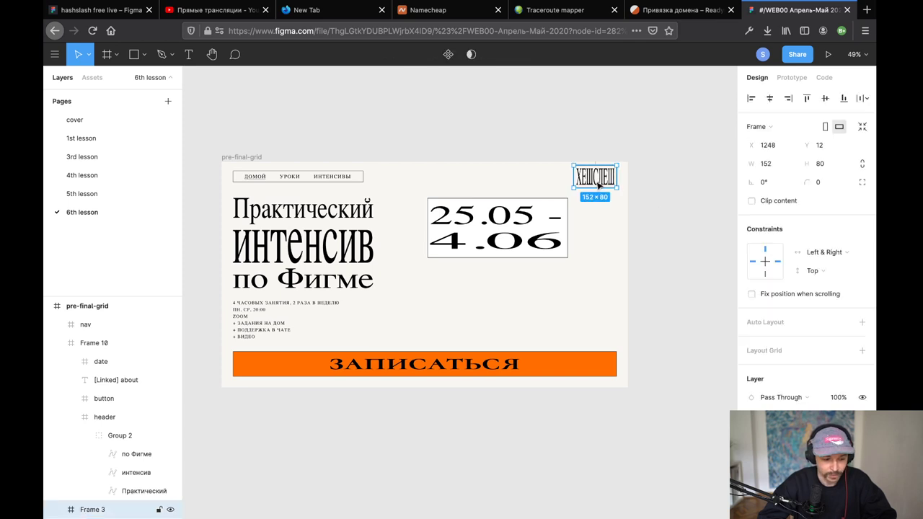
double_click(100, 511)
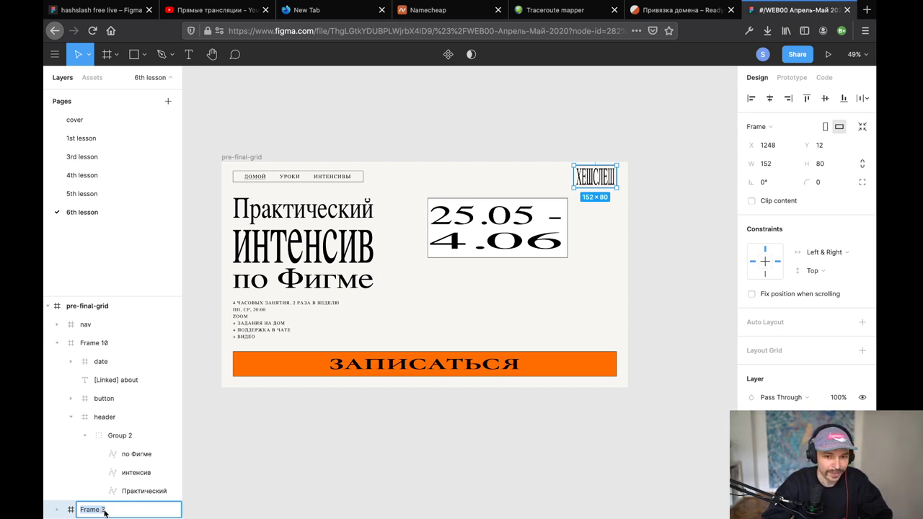
text(logo)
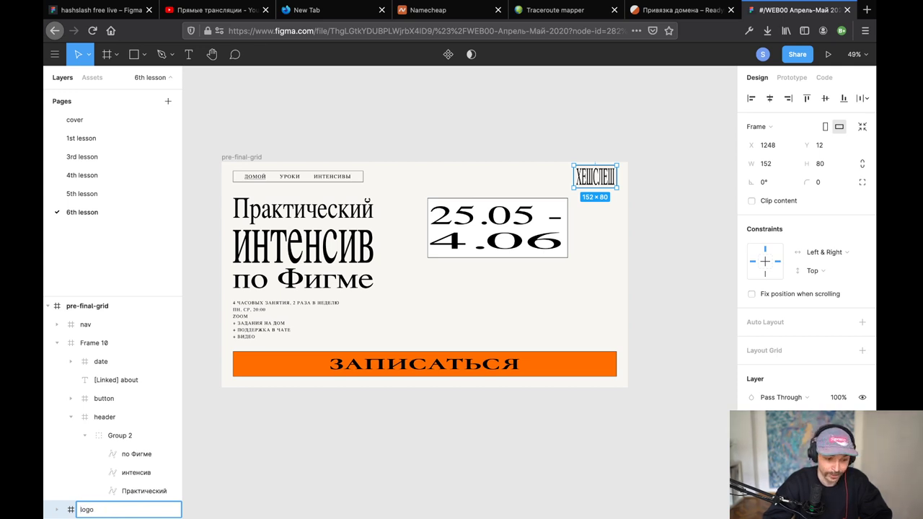
key(Return)
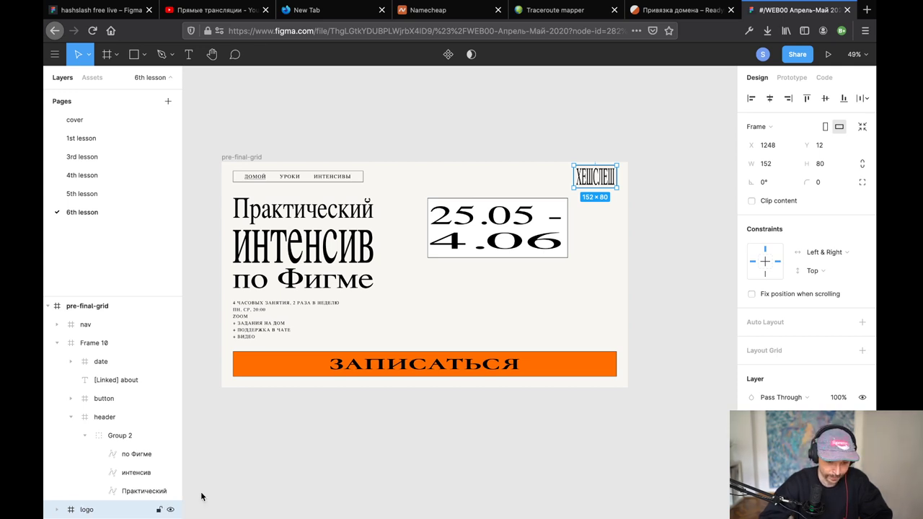
Export the logo frame as an SVG and save the file logo.svg.
scroll(807, 238, down, 3)
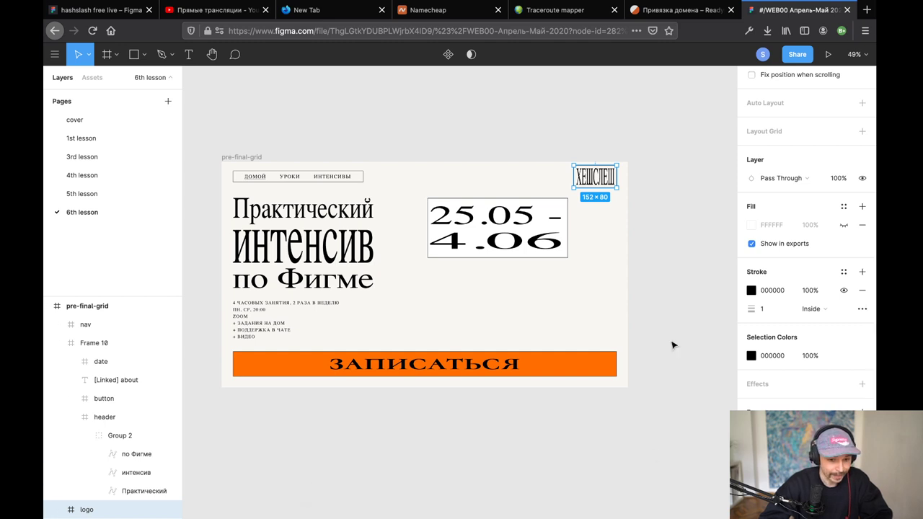
click(668, 216)
click(595, 177)
scroll(807, 238, down, 3)
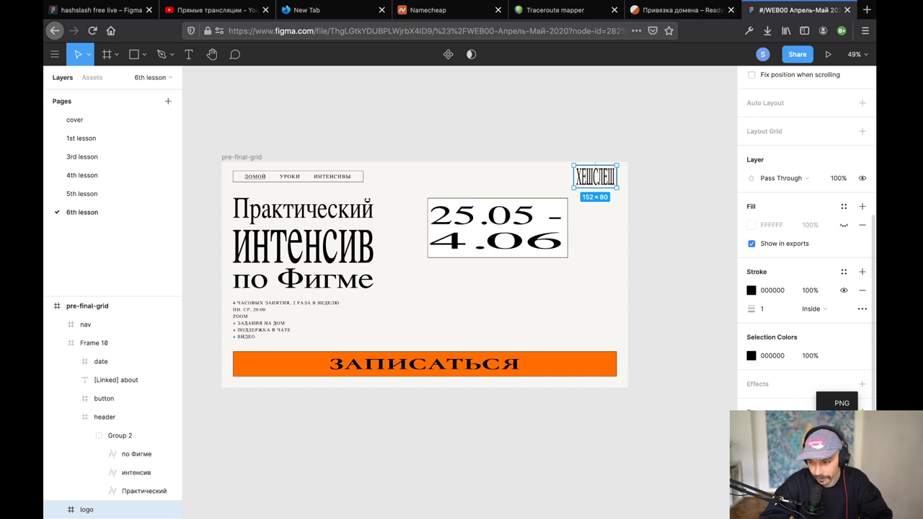
click(837, 398)
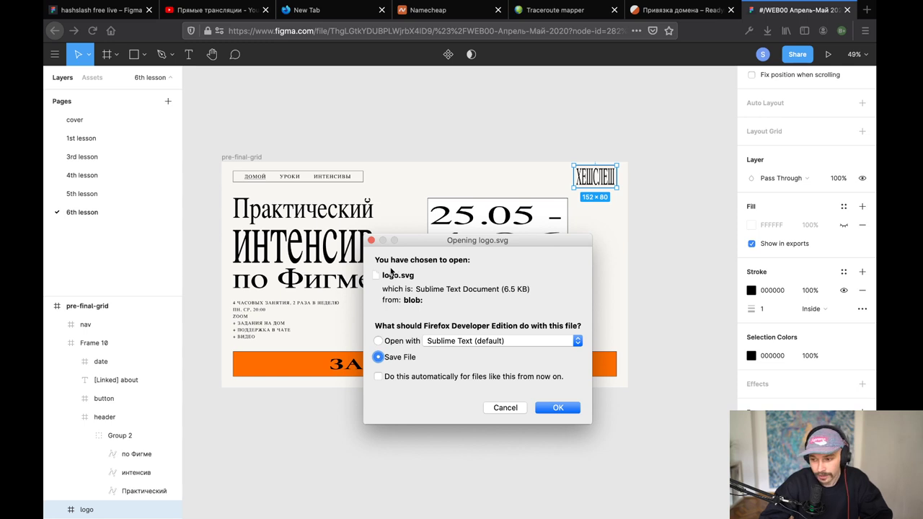
click(552, 408)
click(640, 214)
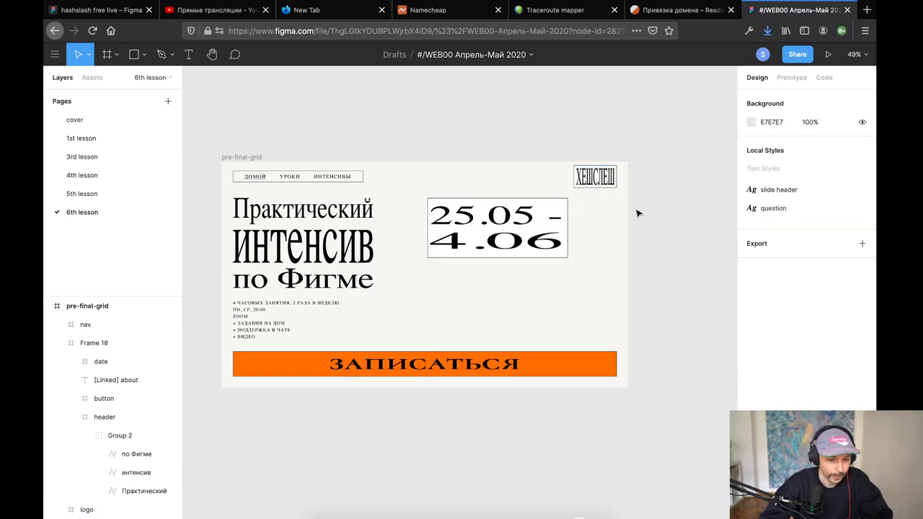
Export the date frame inside Frame 10 and save the exported file.
click(498, 229)
click(498, 229)
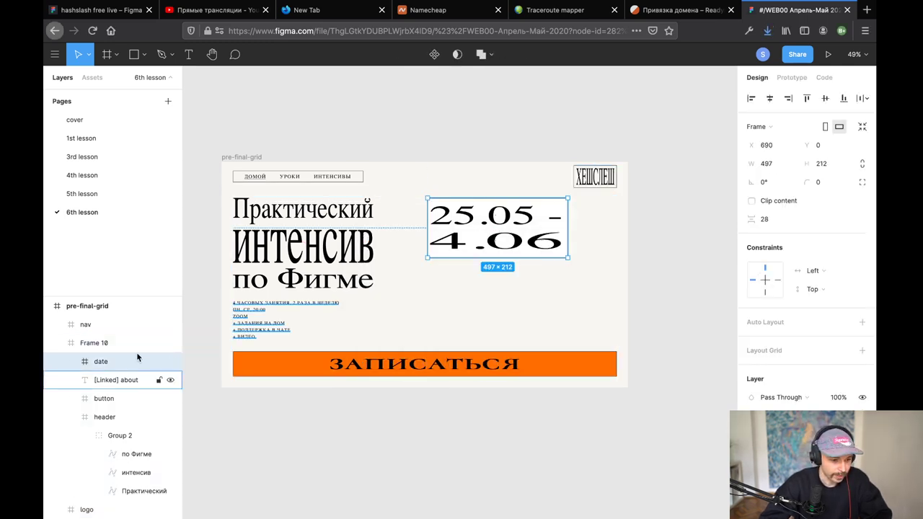
scroll(805, 238, down, 3)
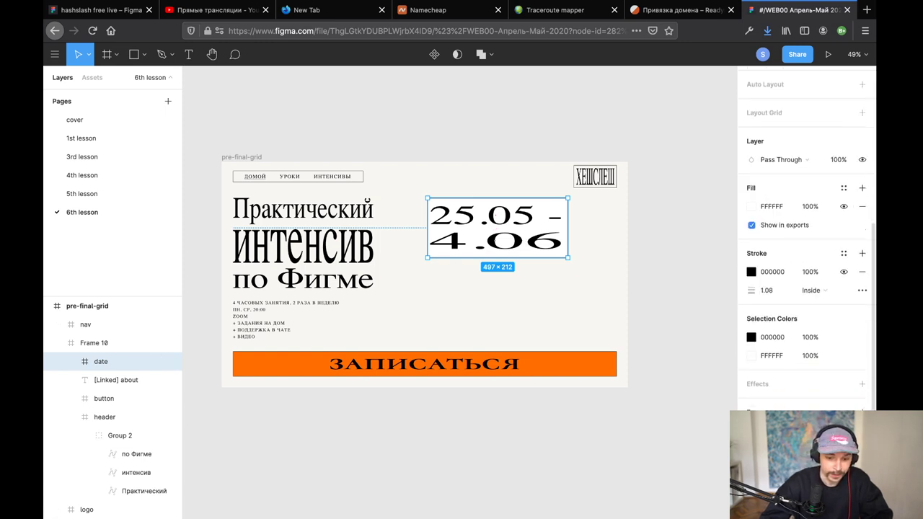
click(837, 403)
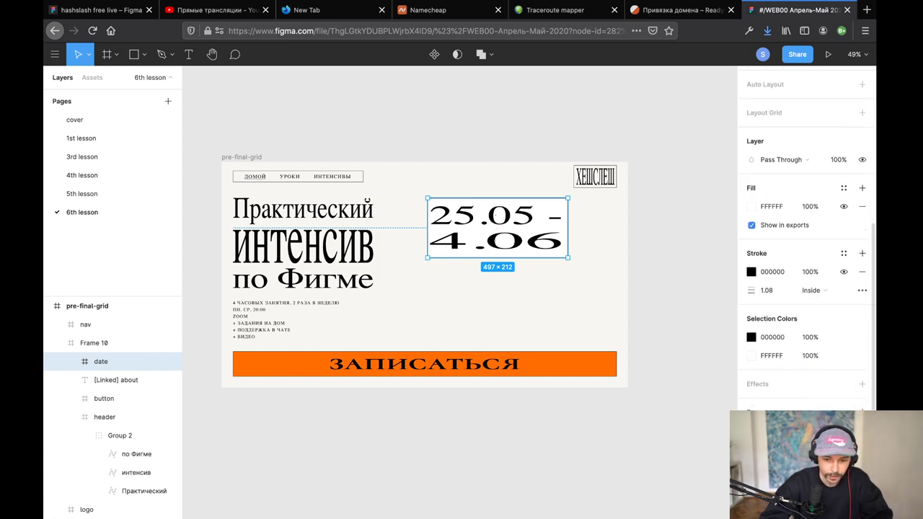
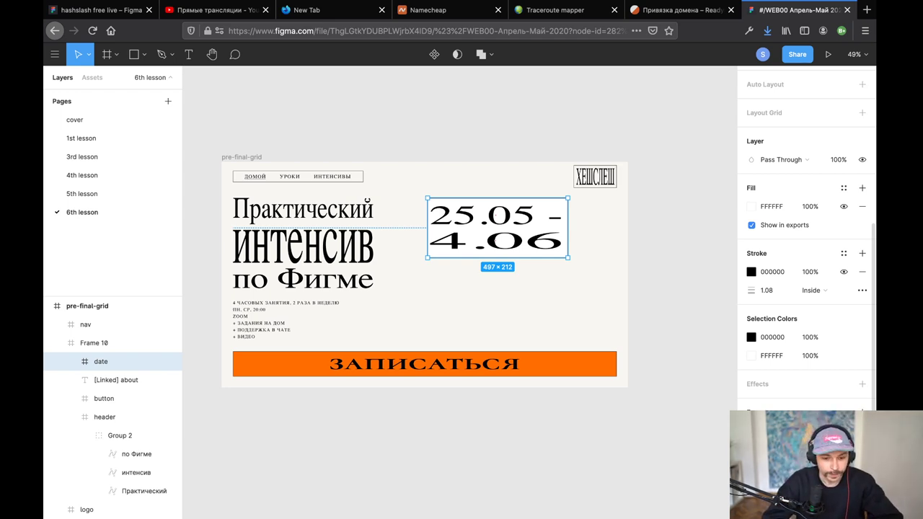
click(554, 408)
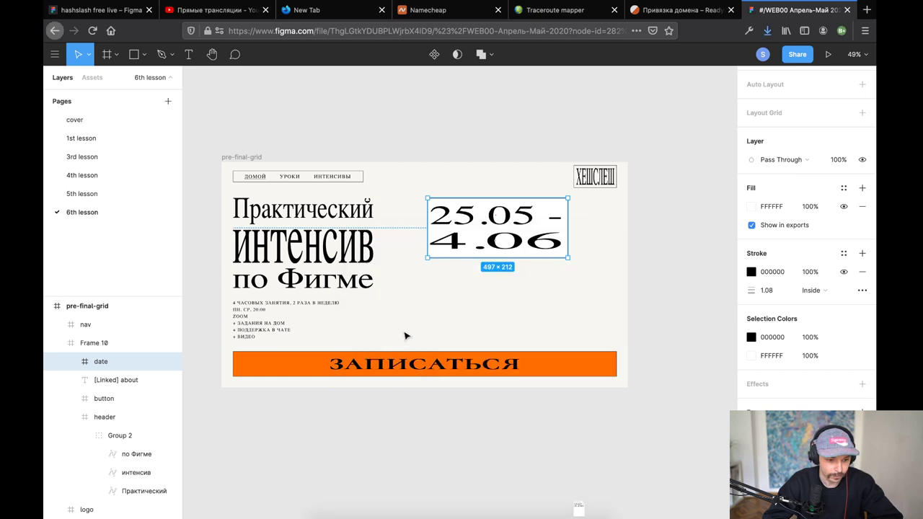
Rename the header frame as title, then export it and save the file title.svg.
click(347, 278)
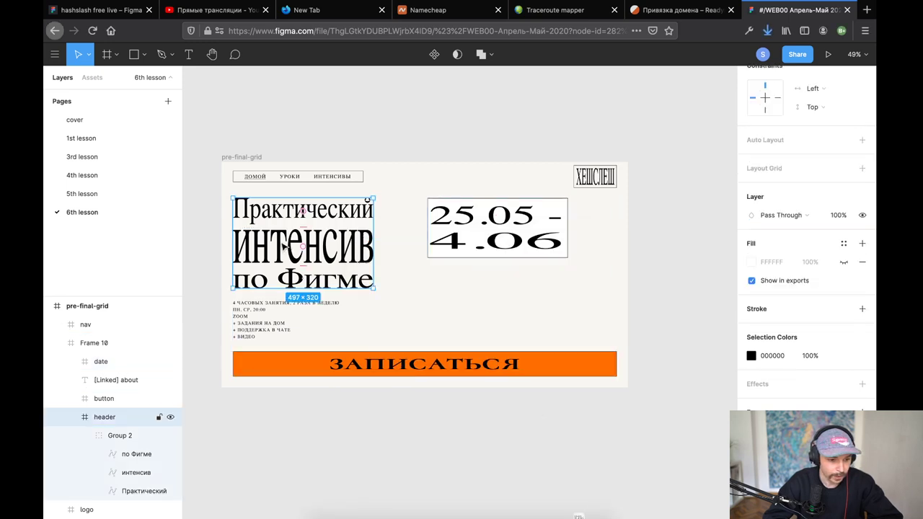
double_click(105, 416)
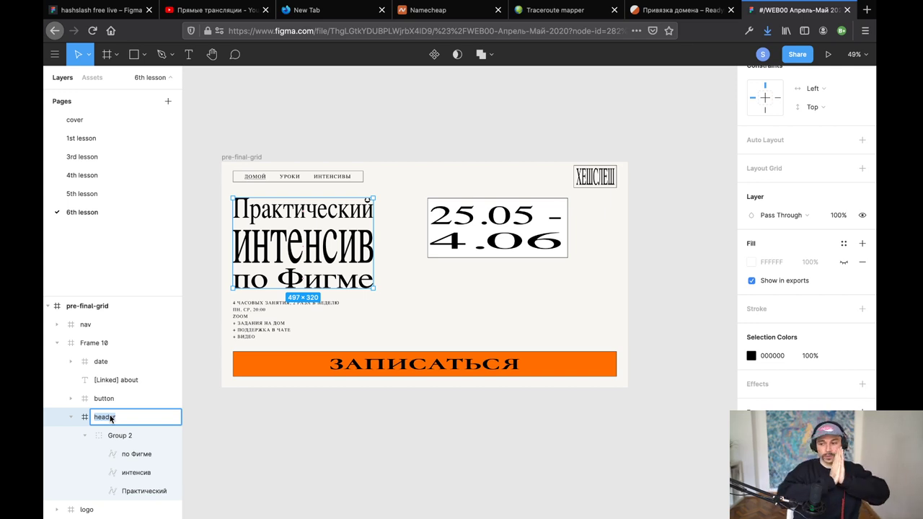
text(title)
key(Return)
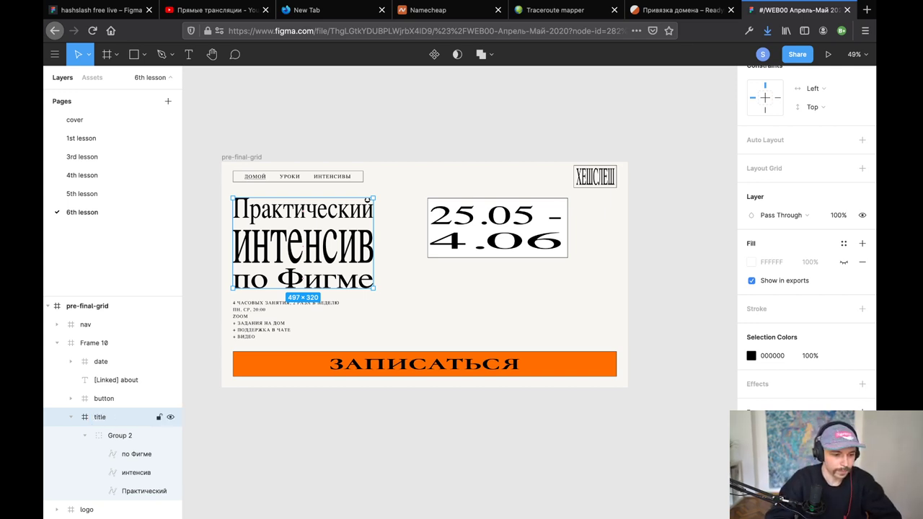
key(super+shift+e)
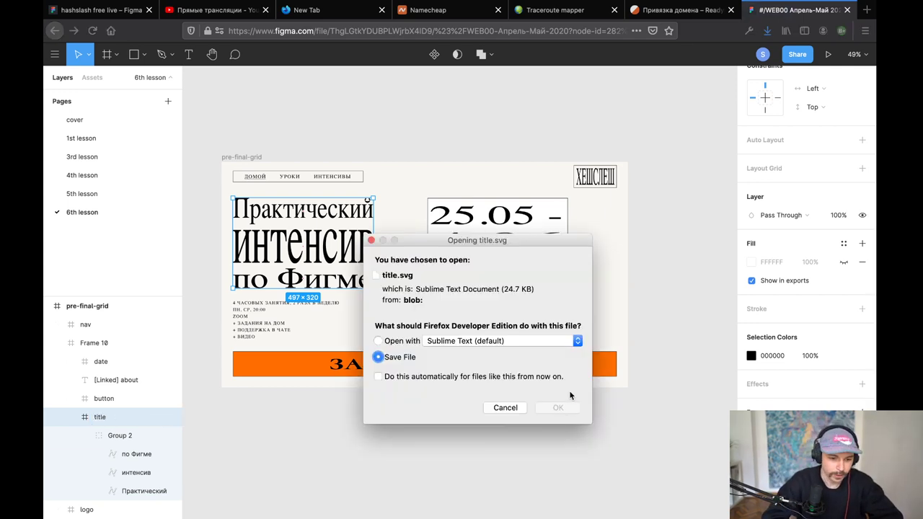
click(550, 408)
Show the Downloads folder in Finder, and open the images folder inside the richter-test project folder.
key(ctrl+Left)
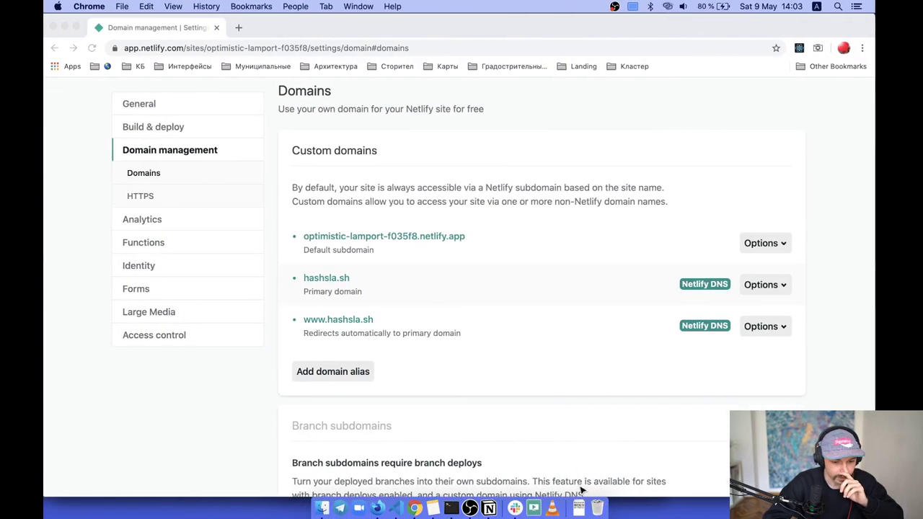
click(570, 510)
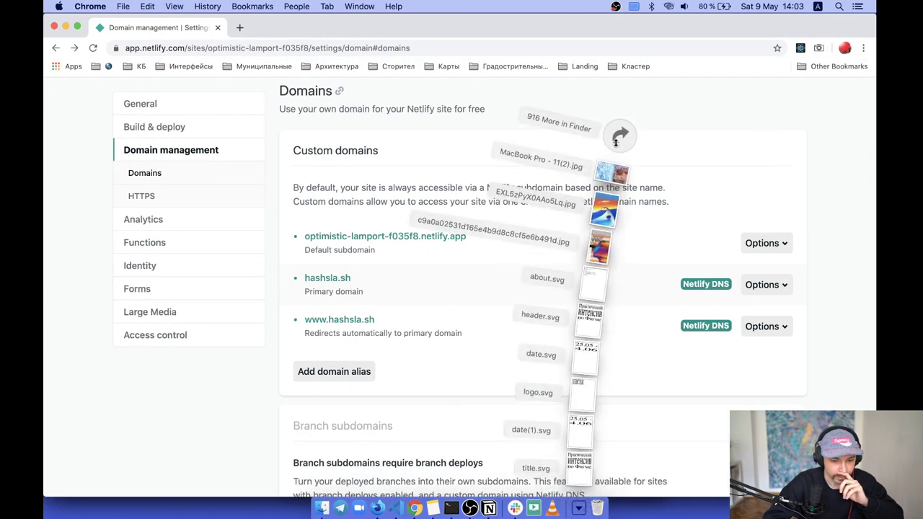
click(616, 146)
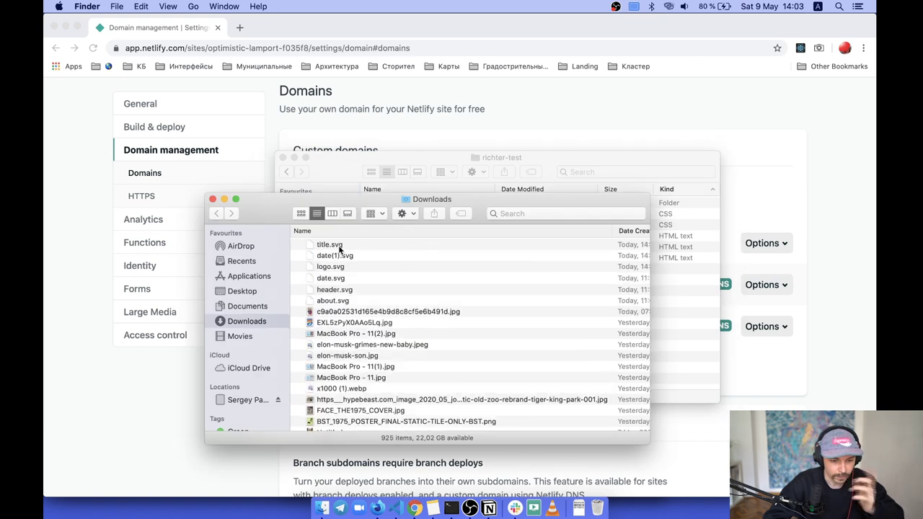
click(331, 170)
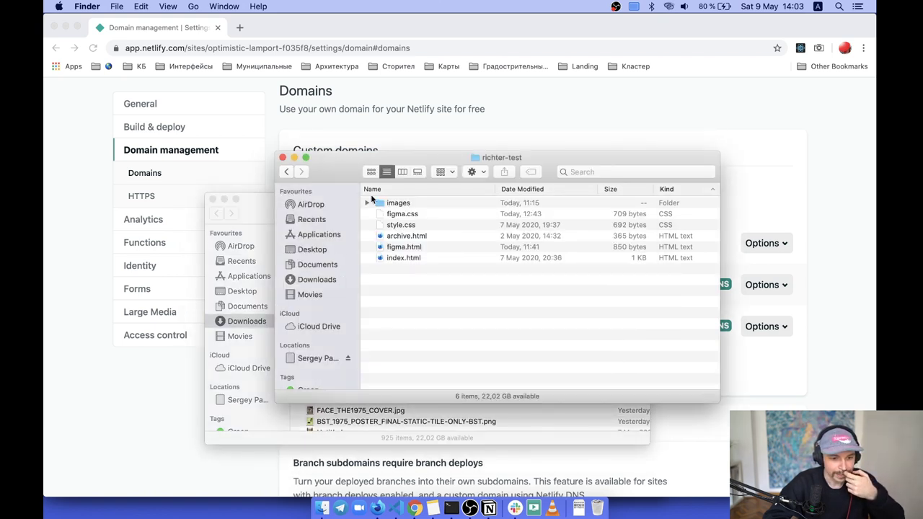
double_click(402, 204)
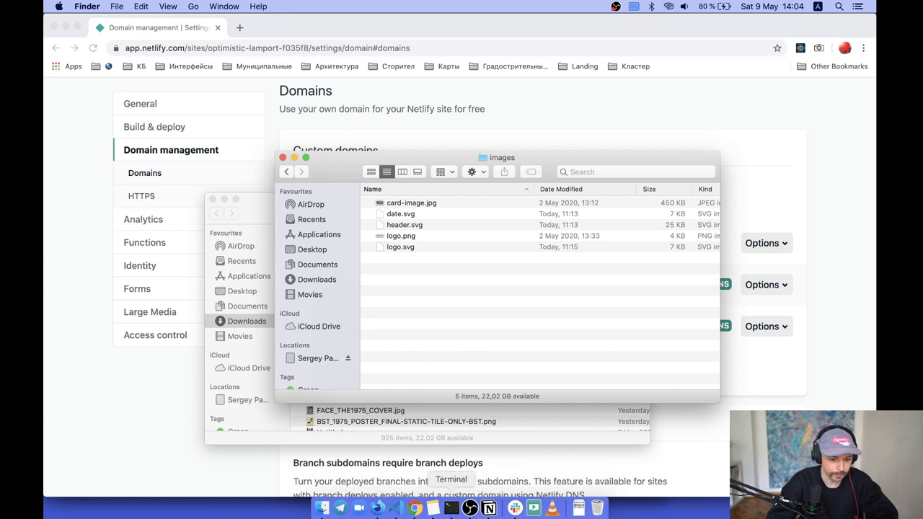
Switch to GitHub Desktop and move its window away from the screen corner.
key(super+space)
text(github)
key(Return)
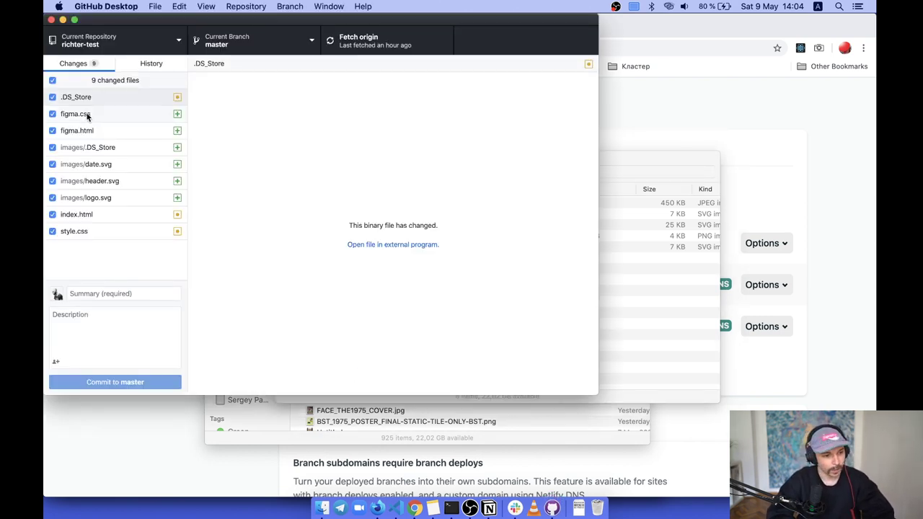
click(158, 6)
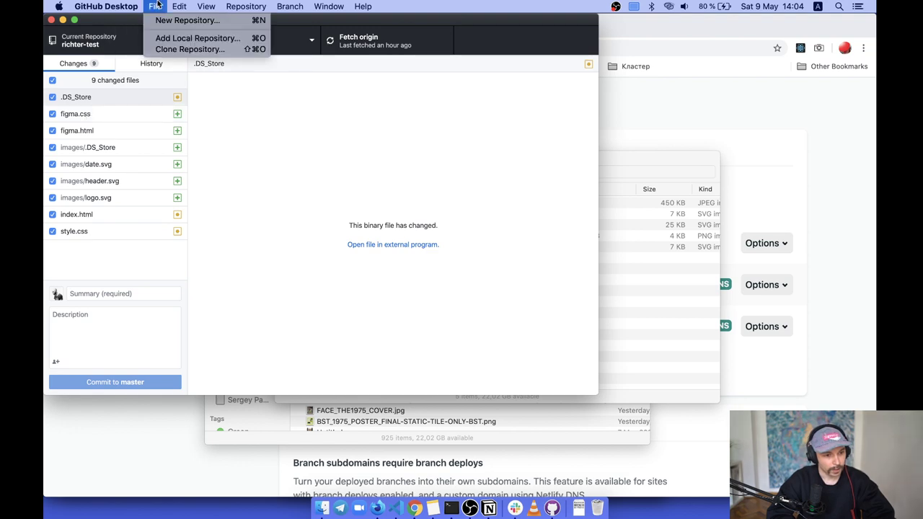
click(204, 21)
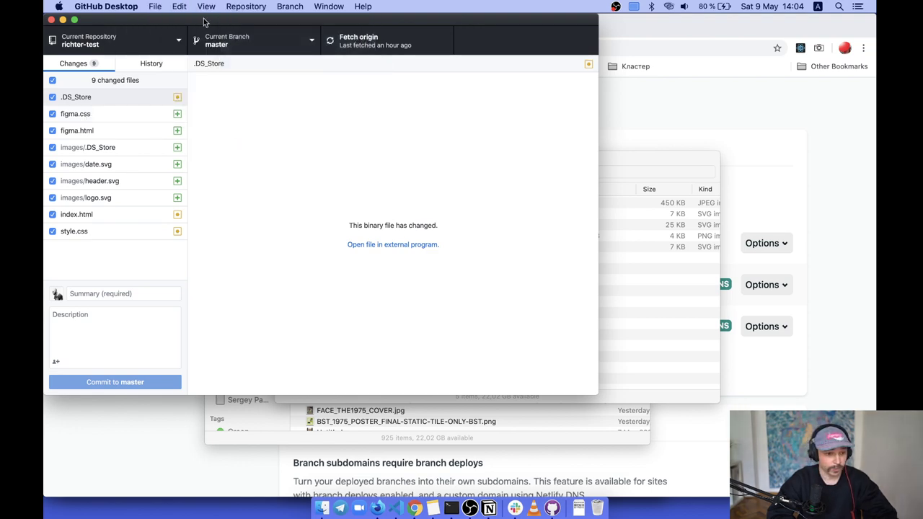
drag(204, 22, 311, 81)
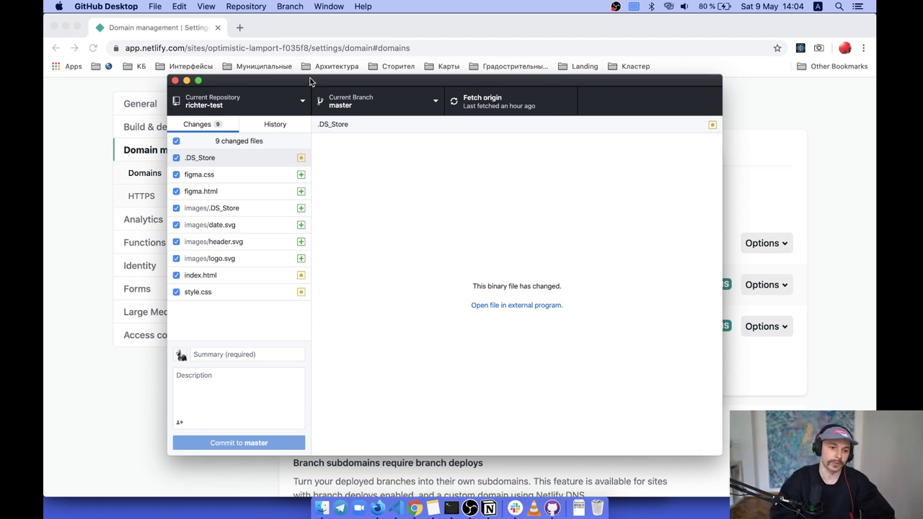
Open the richter-test repository in Visual Studio Code.
click(246, 6)
click(233, 108)
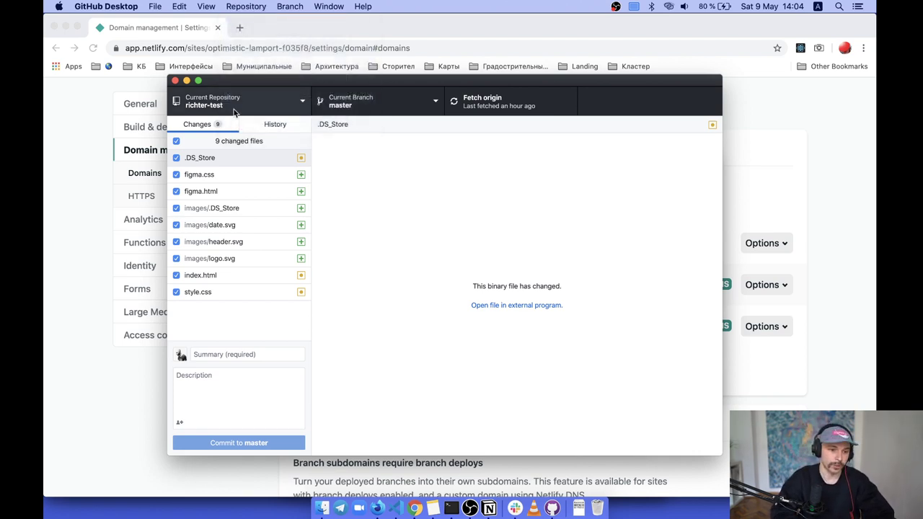
click(225, 106)
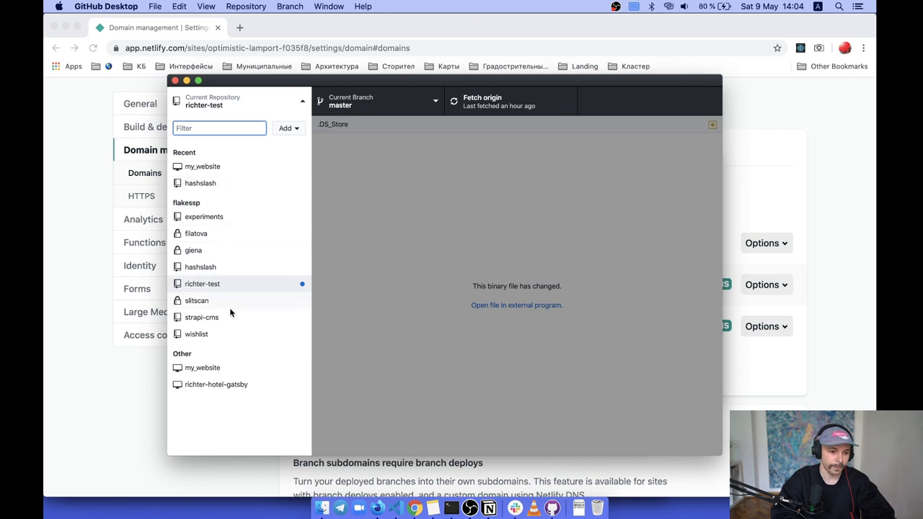
click(442, 223)
click(251, 5)
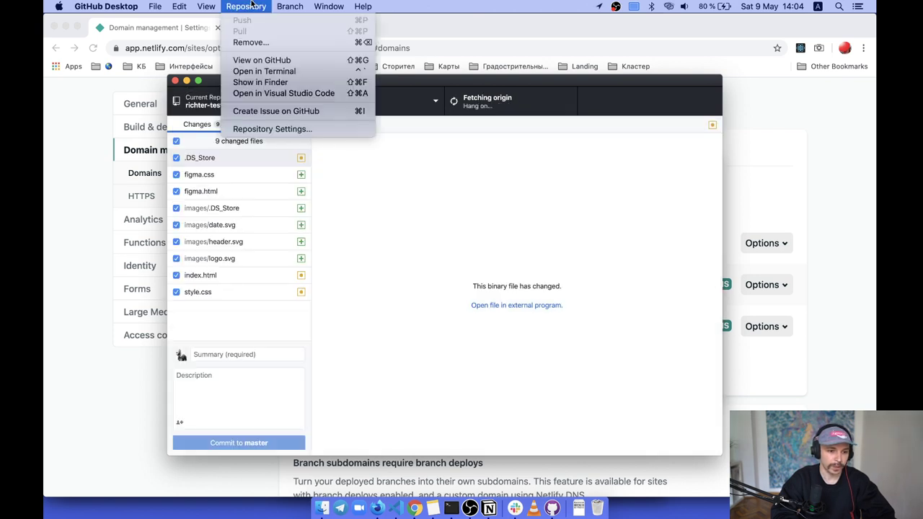
click(296, 94)
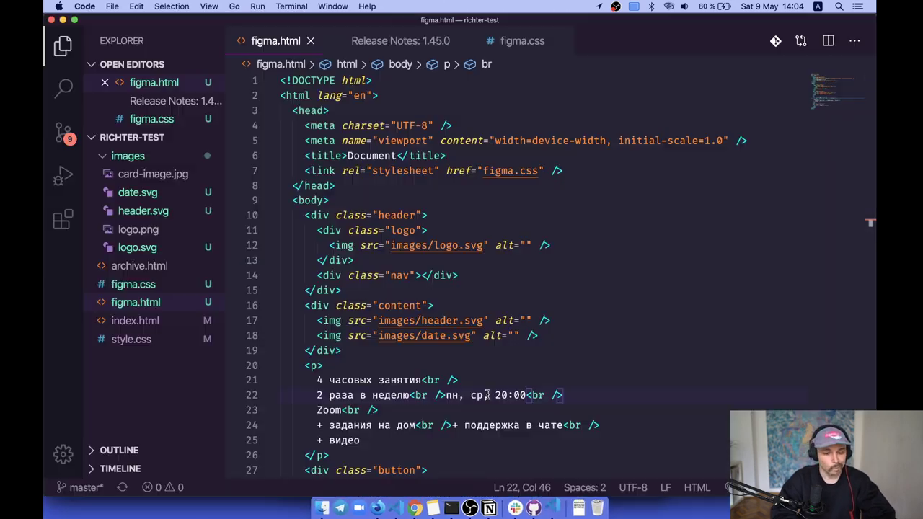
Look at the logo image tag in figma.html and open date.svg from the images folder.
click(392, 245)
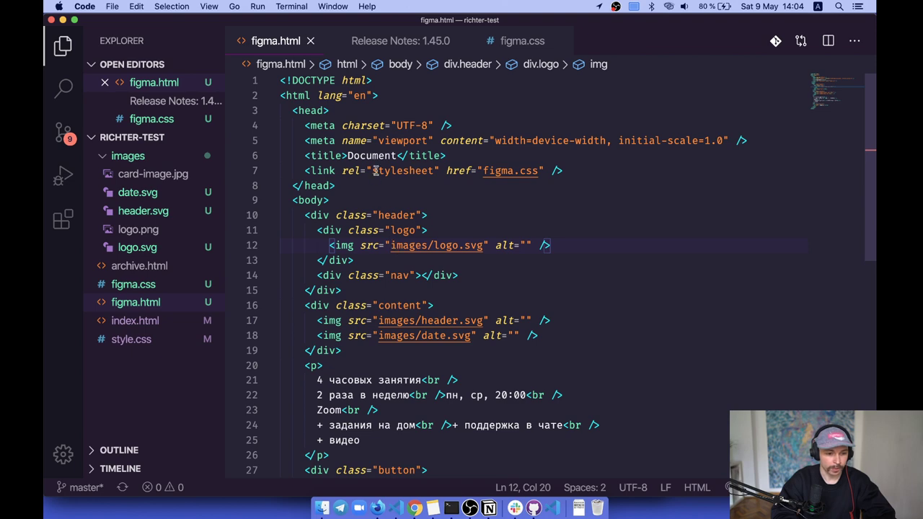
click(119, 156)
click(131, 156)
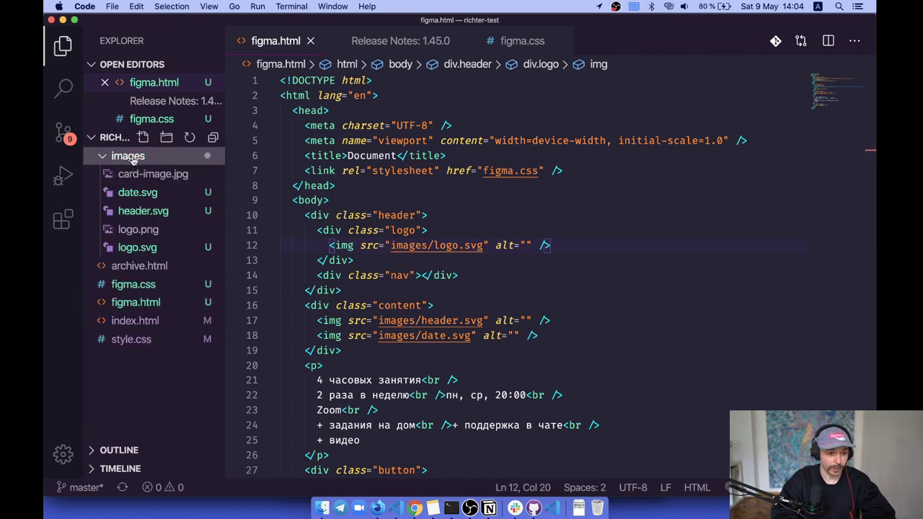
click(144, 193)
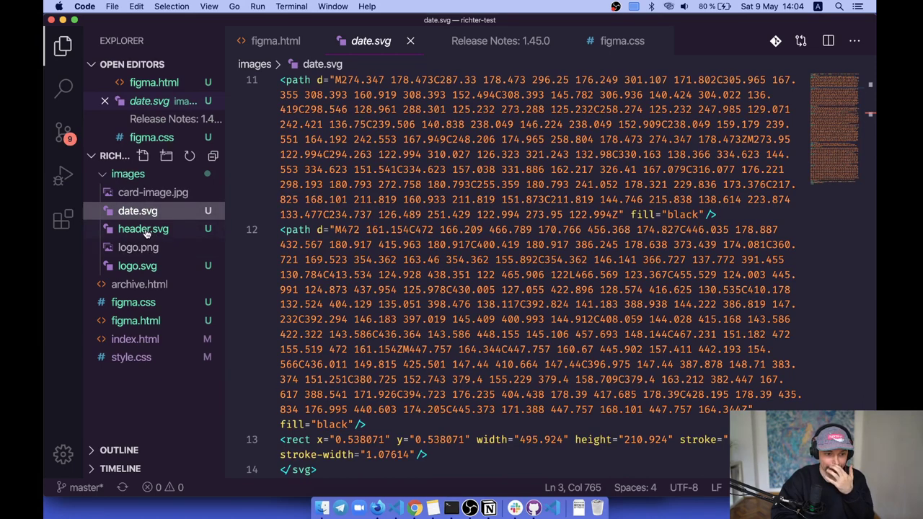
Rename header.svg in the images folder as title.svg.
right_click(147, 232)
click(246, 389)
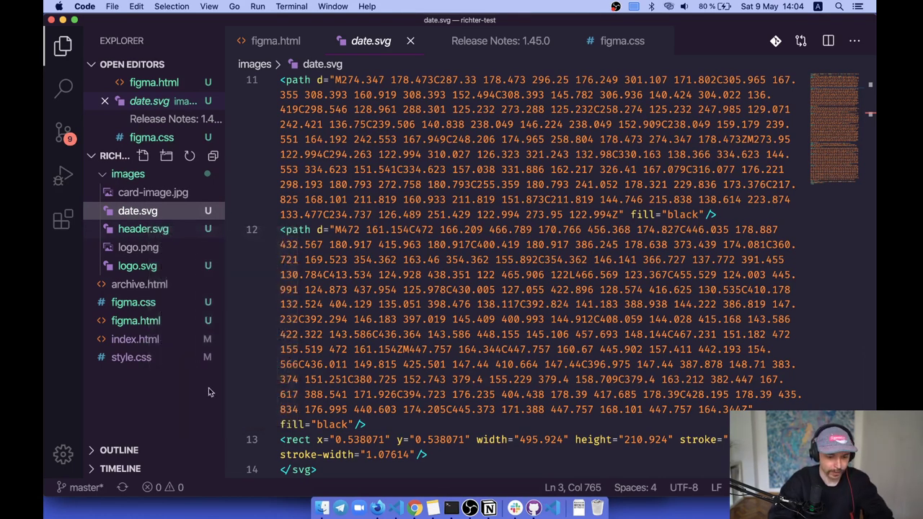
text(title)
key(Return)
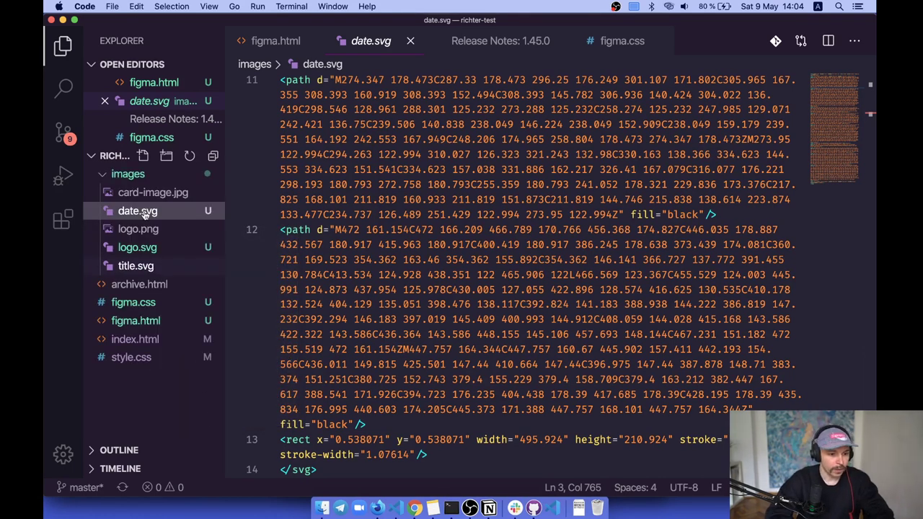
View the code of title.svg and preview the logo.png image.
click(137, 266)
click(469, 217)
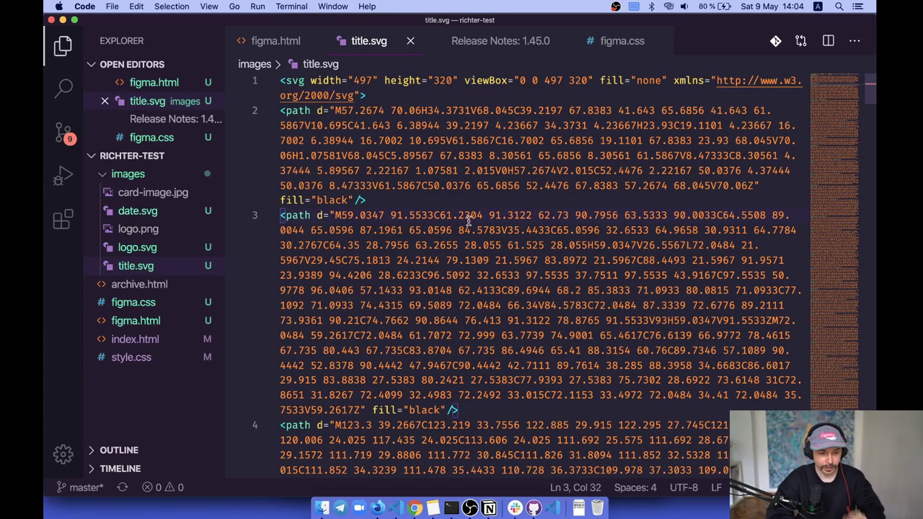
click(138, 229)
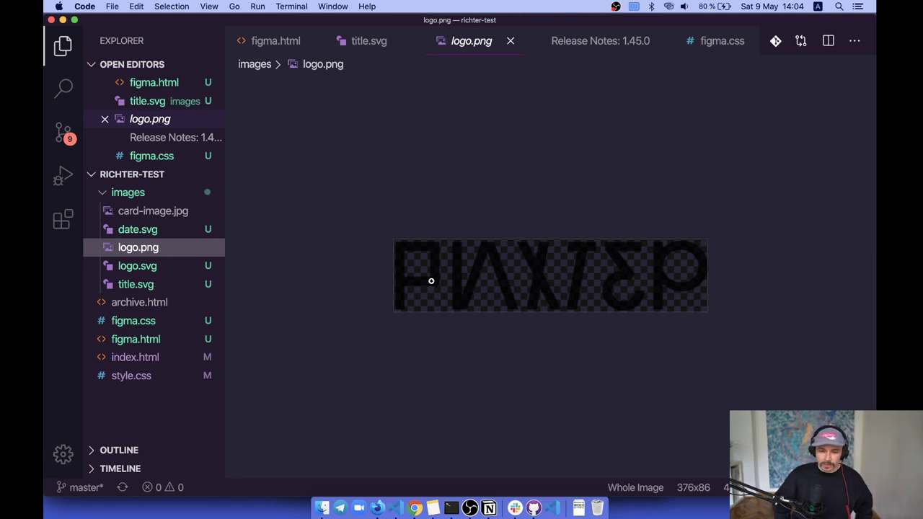
Open logo.svg from the images folder and look through its SVG code from start to end.
click(137, 266)
drag(368, 95, 231, 85)
click(453, 305)
scroll(454, 304, down, 15)
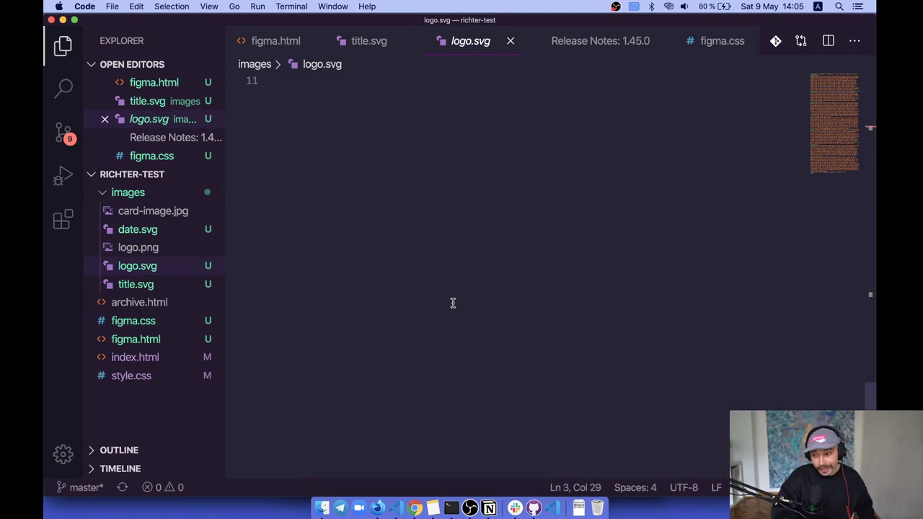
scroll(453, 303, up, 15)
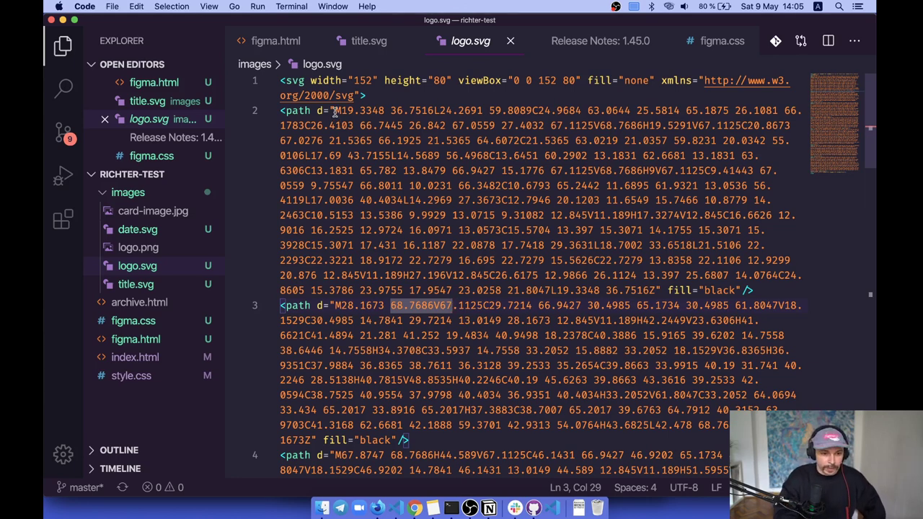
Examine the coordinate data and the fill value of the first path in logo.svg.
drag(333, 112, 389, 124)
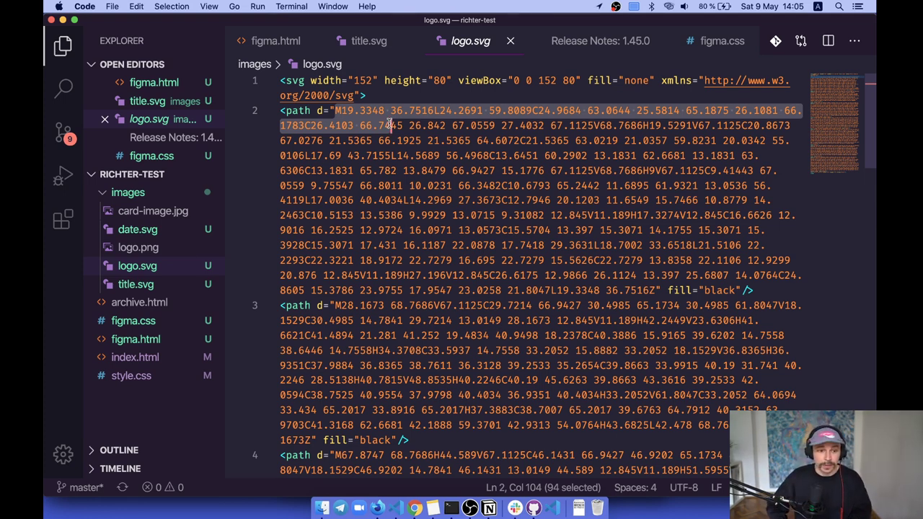
click(347, 158)
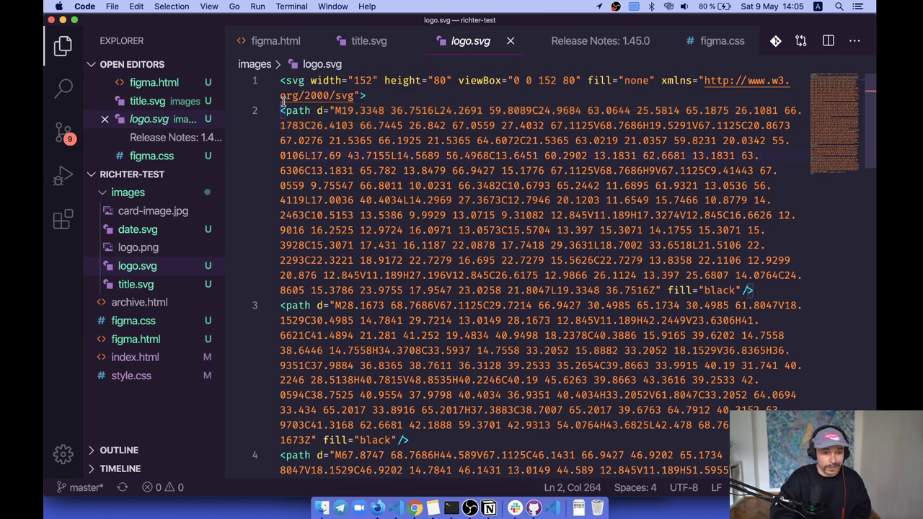
scroll(400, 187, down, 3)
scroll(442, 317, up, 3)
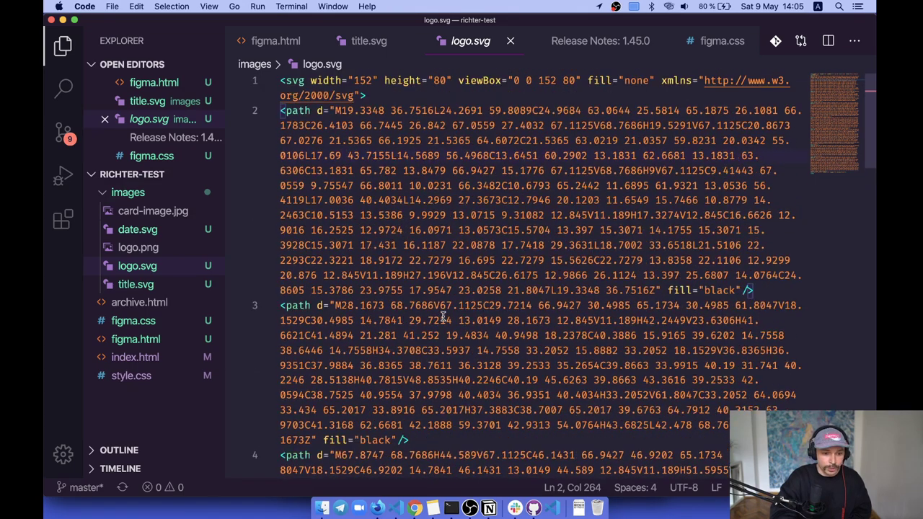
double_click(719, 289)
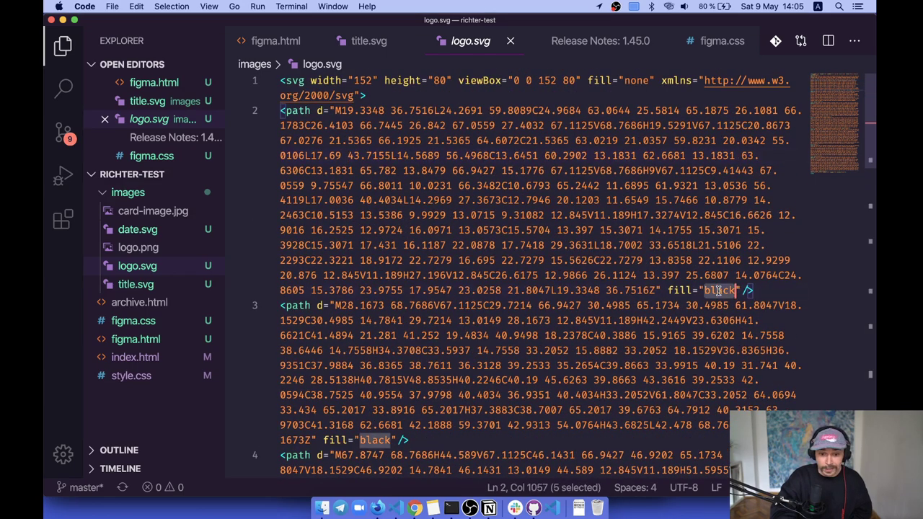